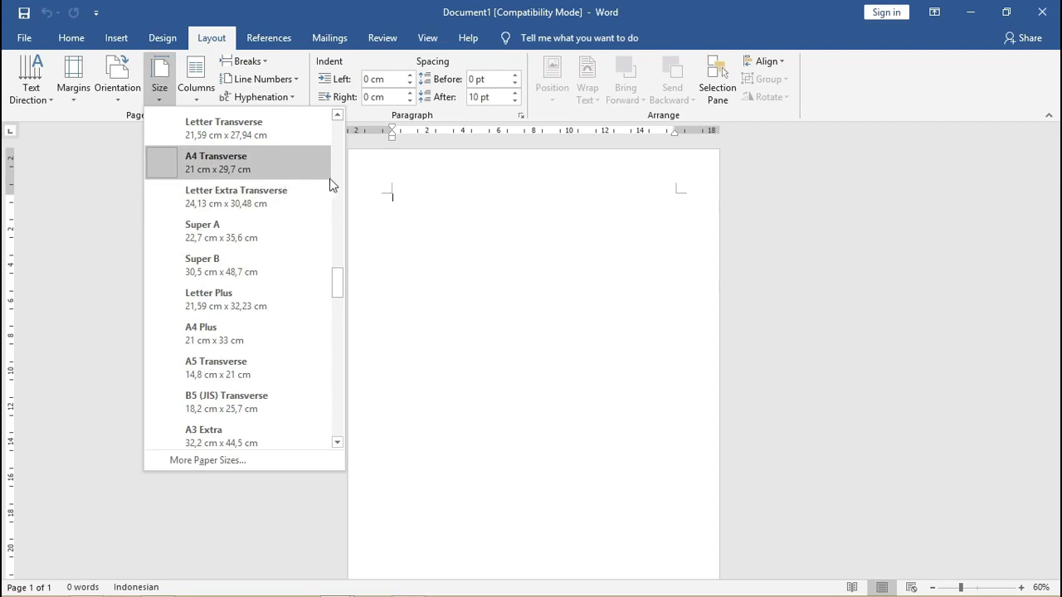
Close the paper size list without choosing a different size.
click(399, 168)
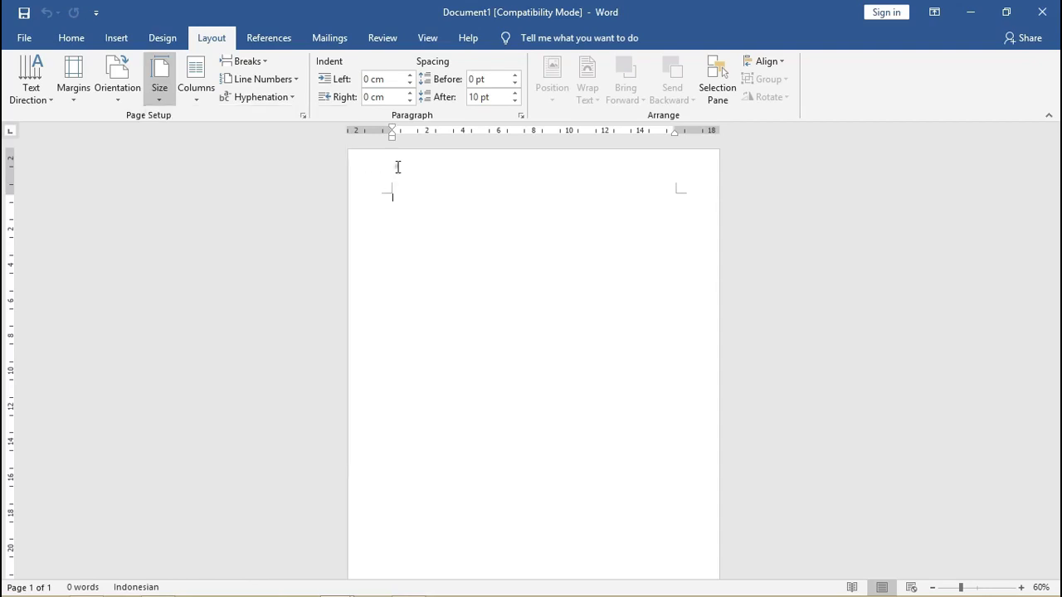
In Page Setup, confirm the paper size stays A4.
double_click(356, 129)
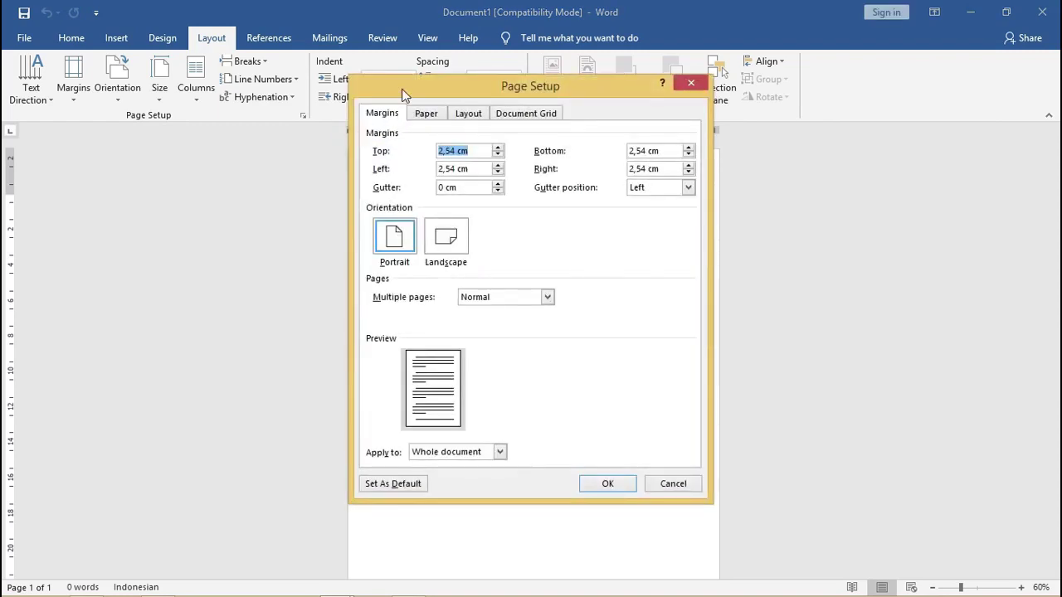
drag(404, 94, 643, 129)
click(674, 151)
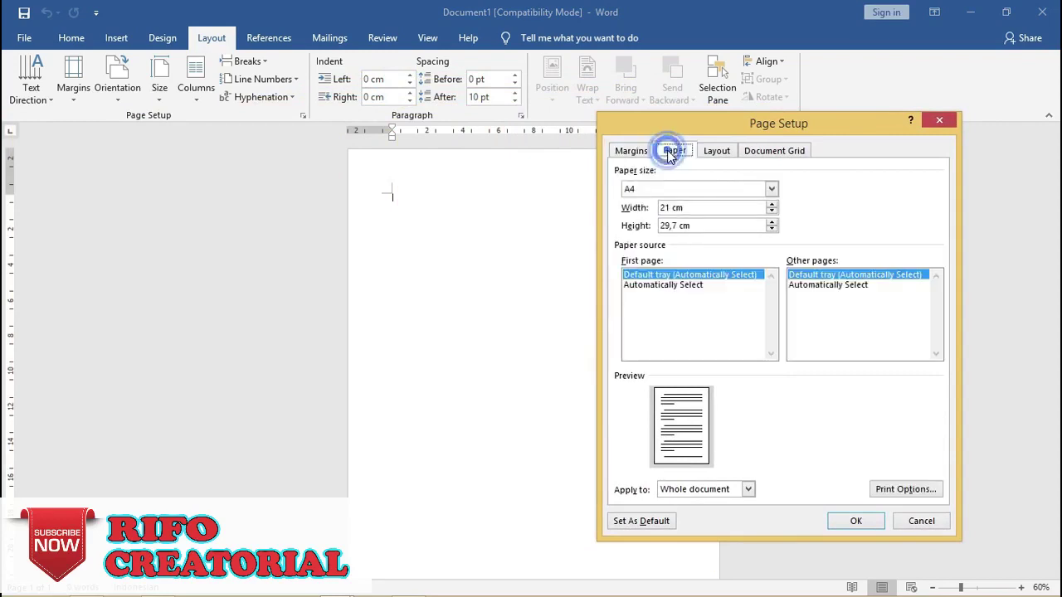
click(643, 193)
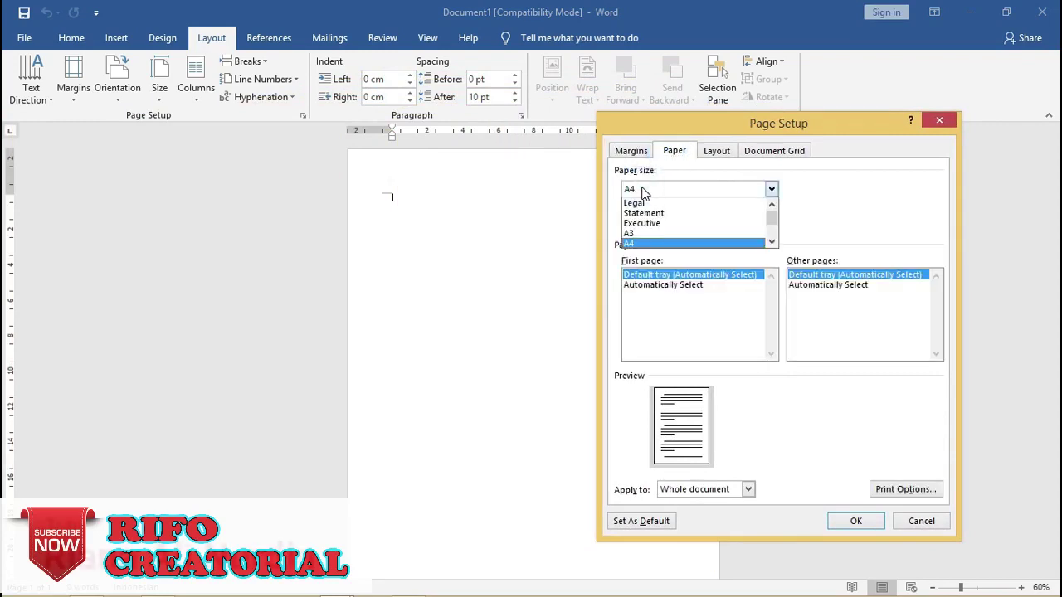
click(632, 193)
click(624, 151)
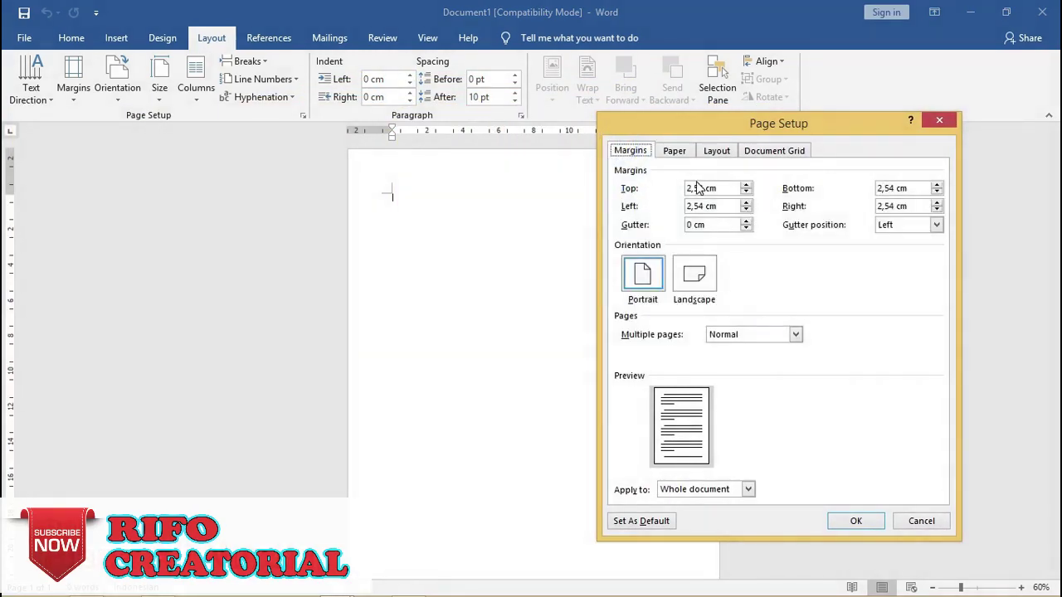
Set the top, left, bottom and right margins to 0,5 and apply them.
drag(730, 190, 685, 189)
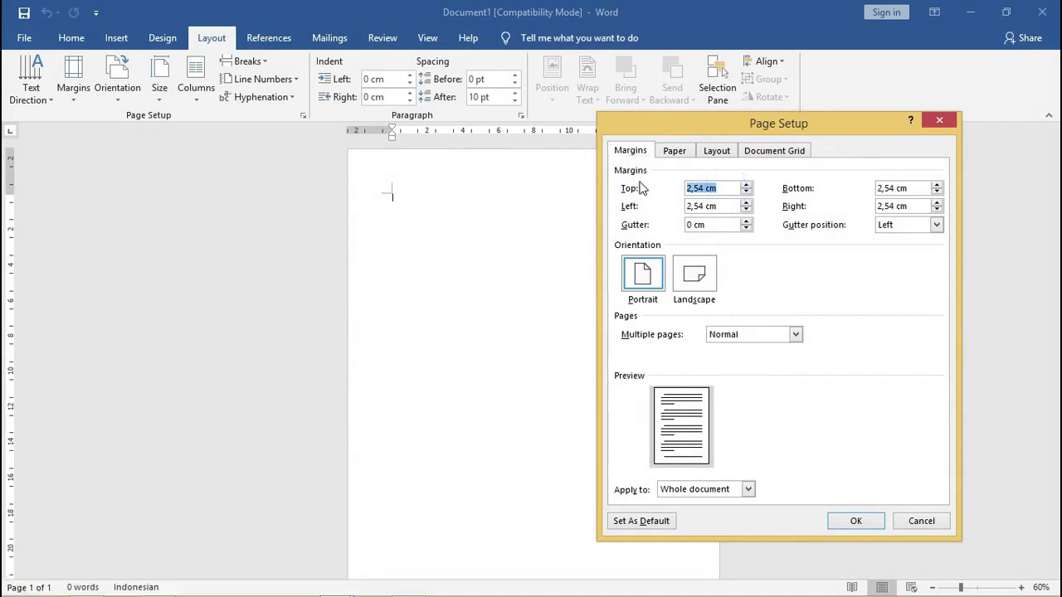
text(0,5)
double_click(688, 190)
click(720, 209)
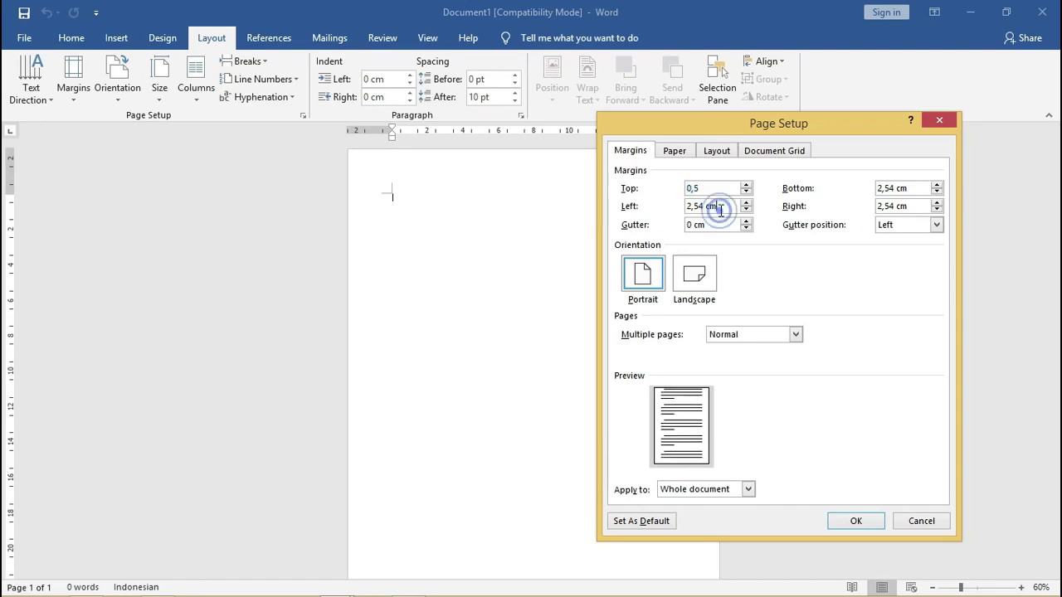
drag(720, 210, 647, 207)
text(0,5)
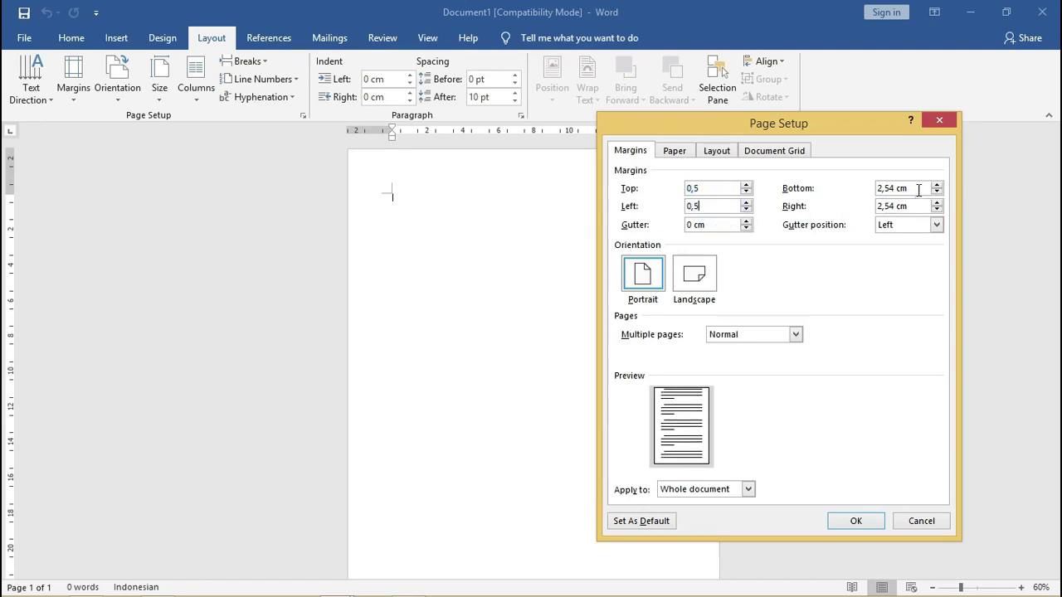
drag(918, 190, 877, 206)
text(0,50,5)
drag(812, 127, 425, 124)
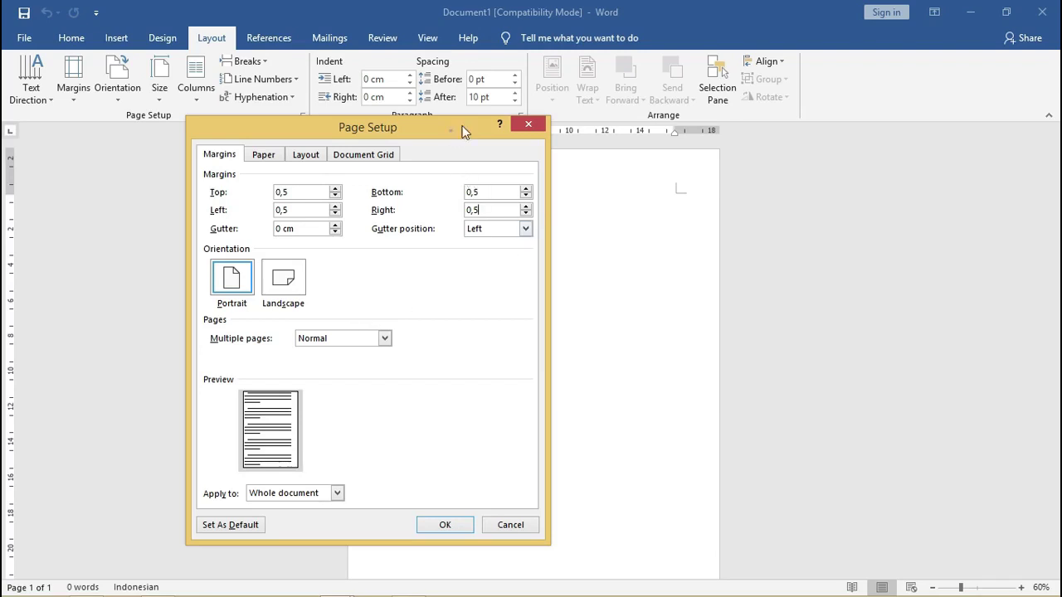
drag(463, 127, 483, 119)
click(465, 517)
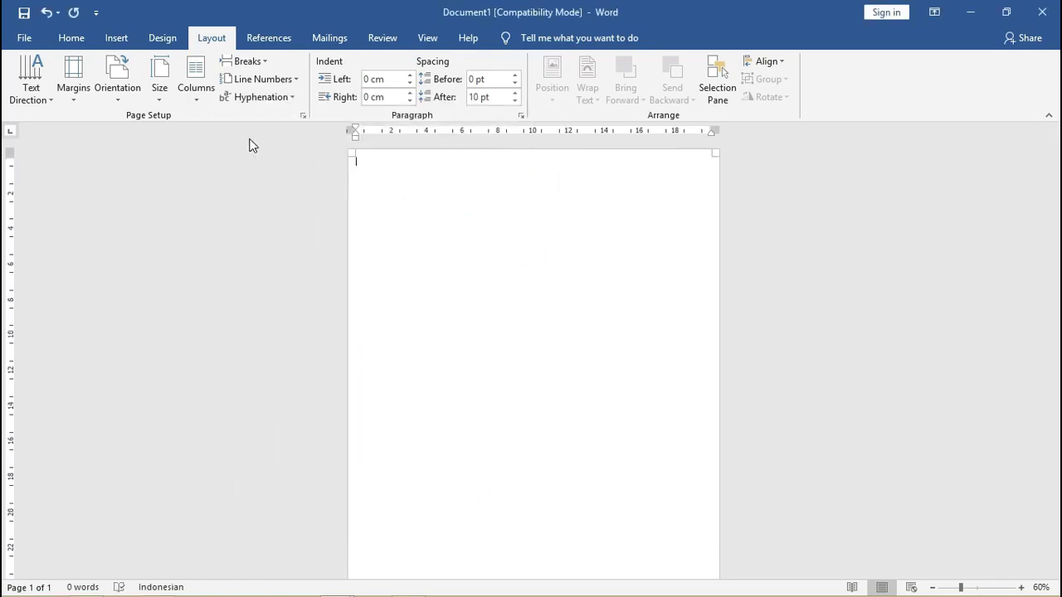
Pick the Rectangle shape from the Insert Shapes gallery.
click(114, 41)
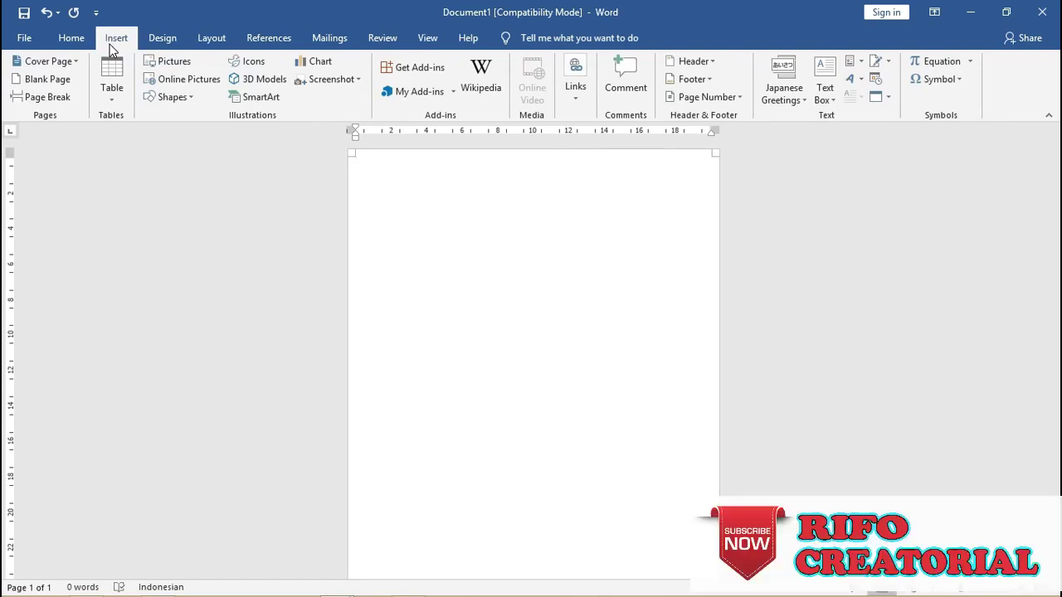
click(194, 100)
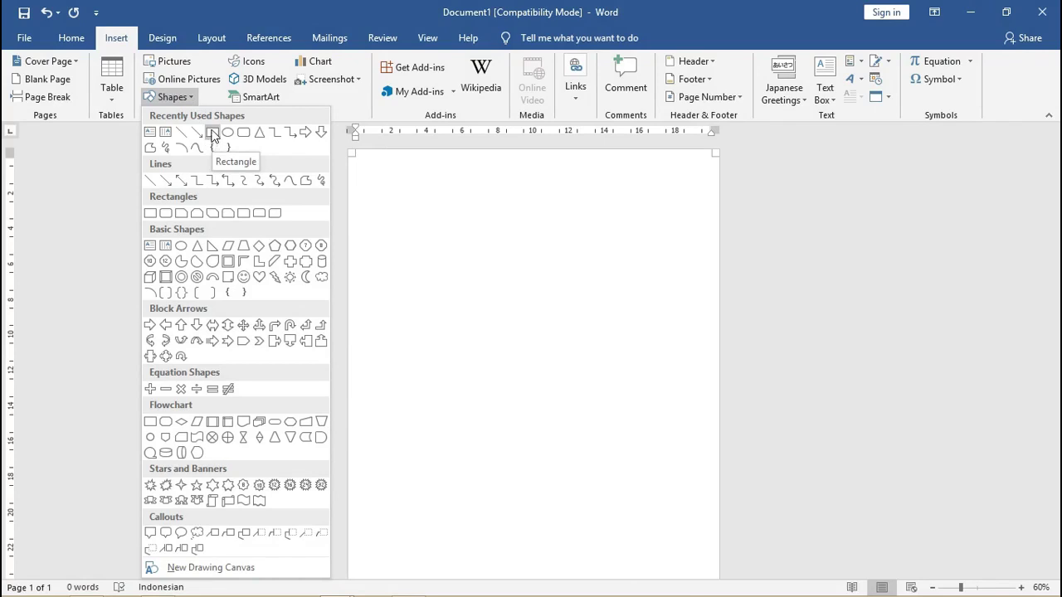
click(212, 133)
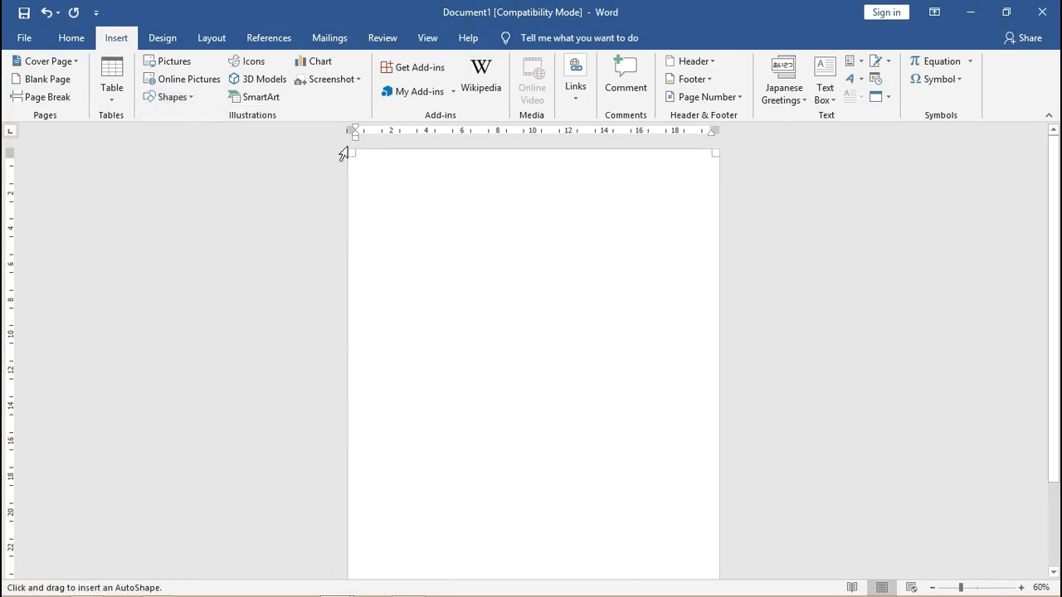
Draw a rectangle covering the whole page and open its More Gradients fill settings.
drag(349, 149, 717, 575)
scroll(610, 441, down, 2)
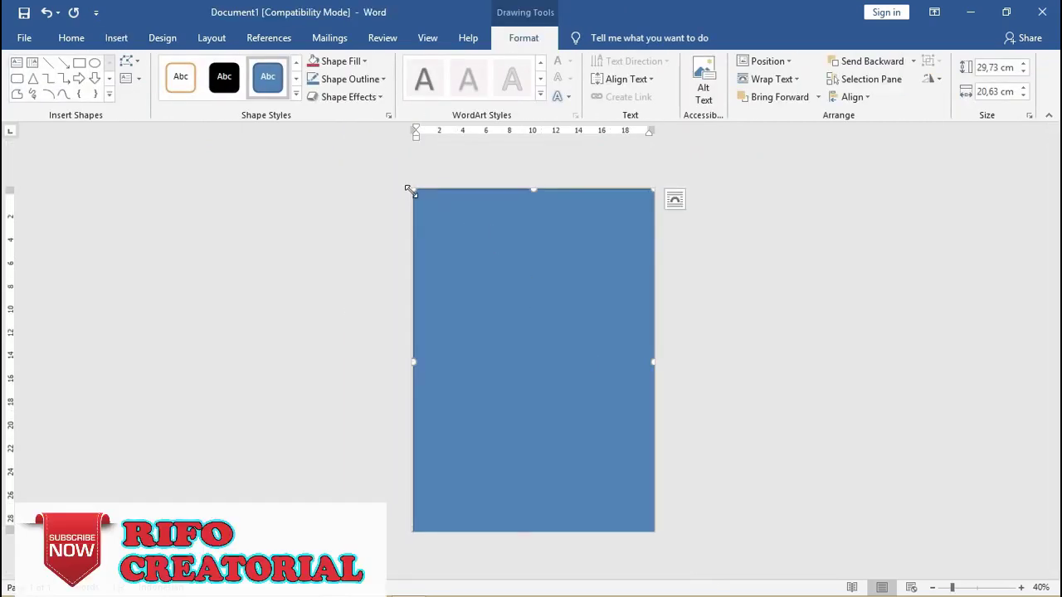
drag(408, 190, 401, 183)
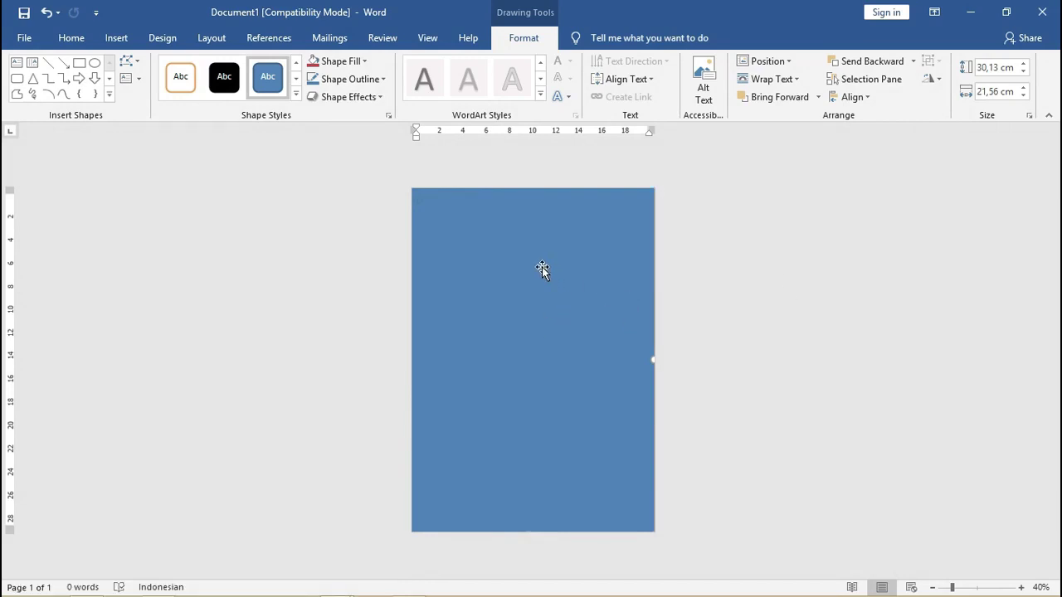
click(356, 62)
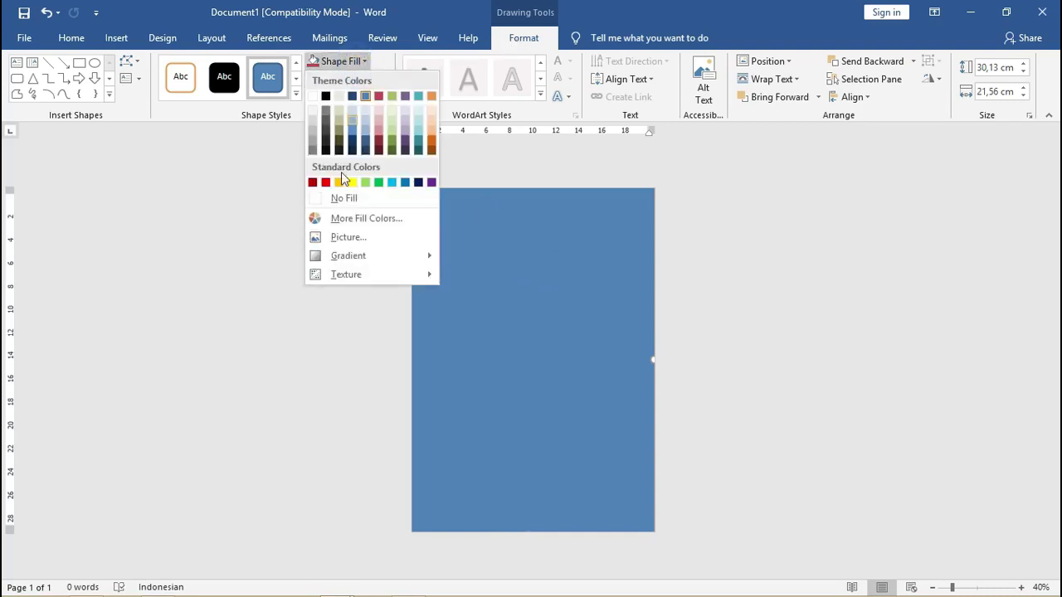
mouse_move(379, 258)
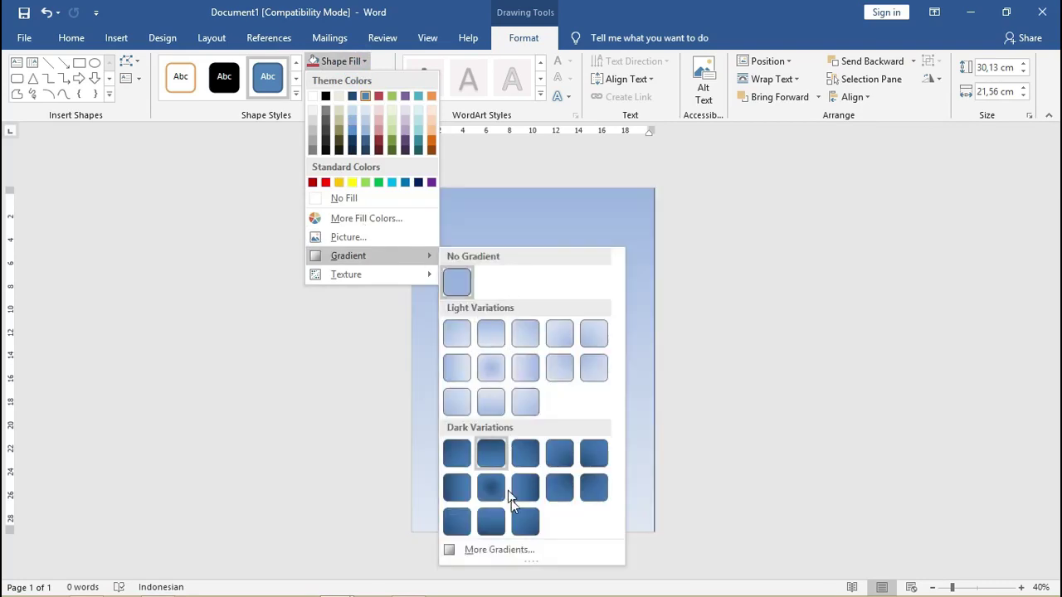
click(524, 550)
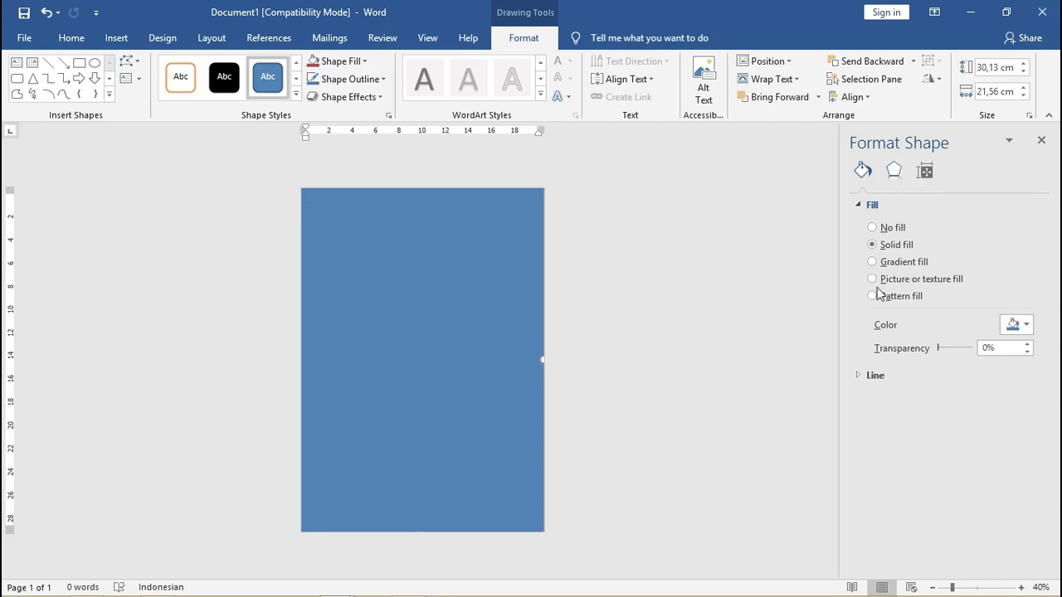
Set the page-sized rectangle's outline to No line.
click(860, 380)
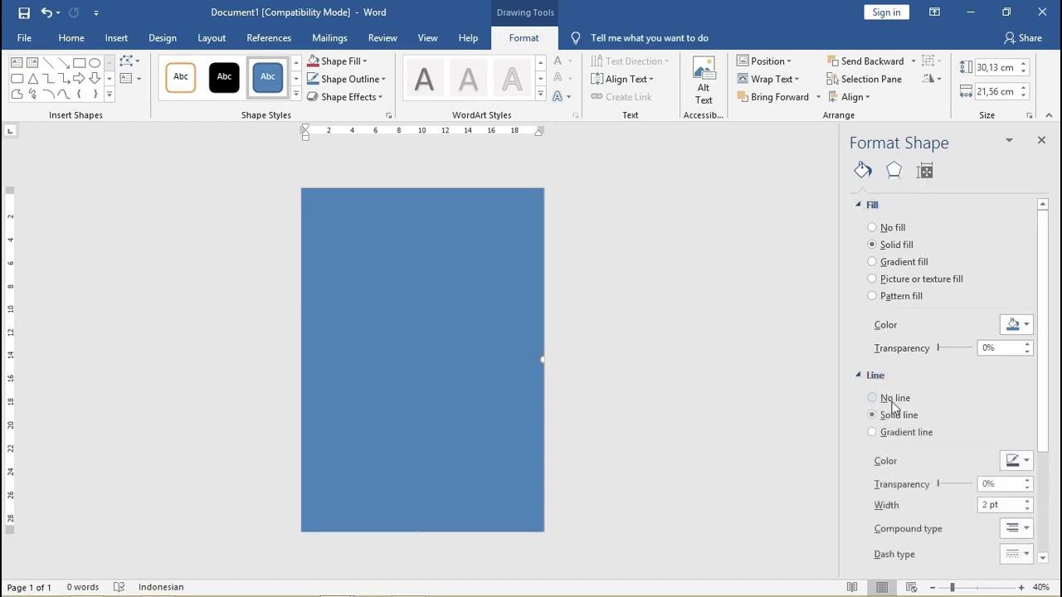
click(882, 402)
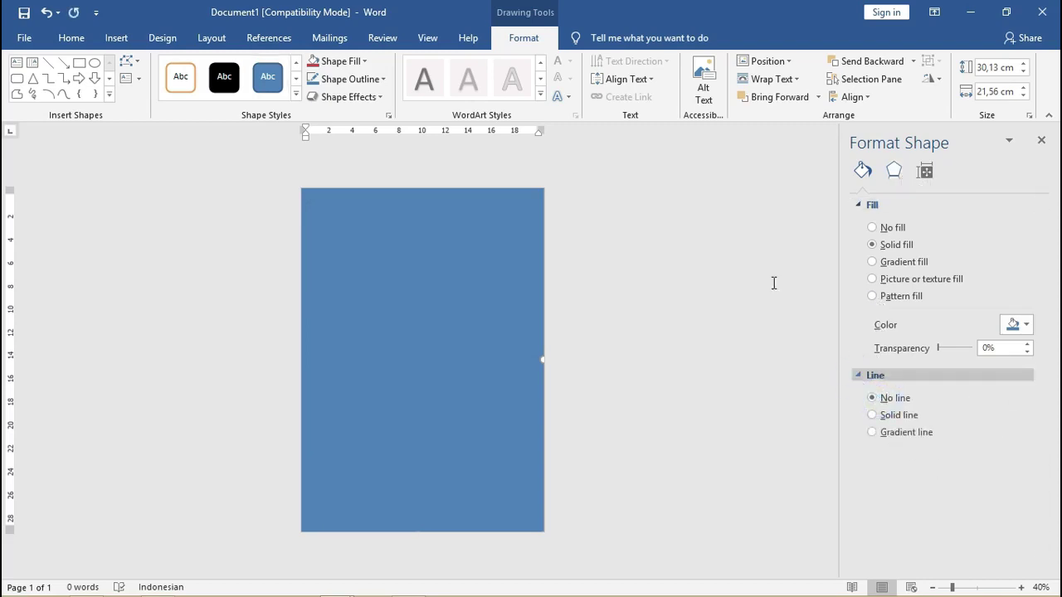
click(765, 256)
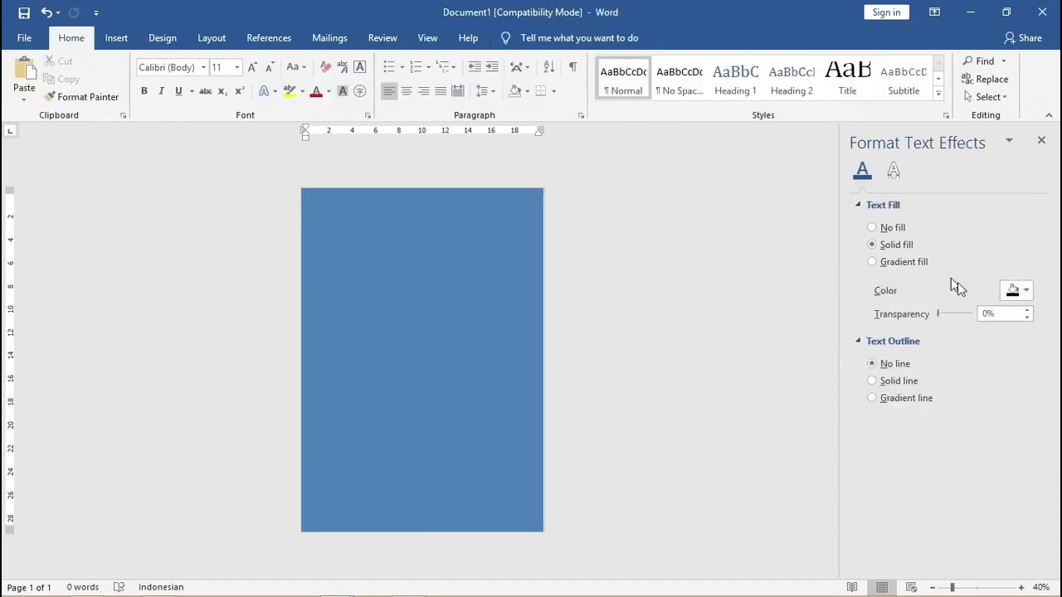
click(1025, 290)
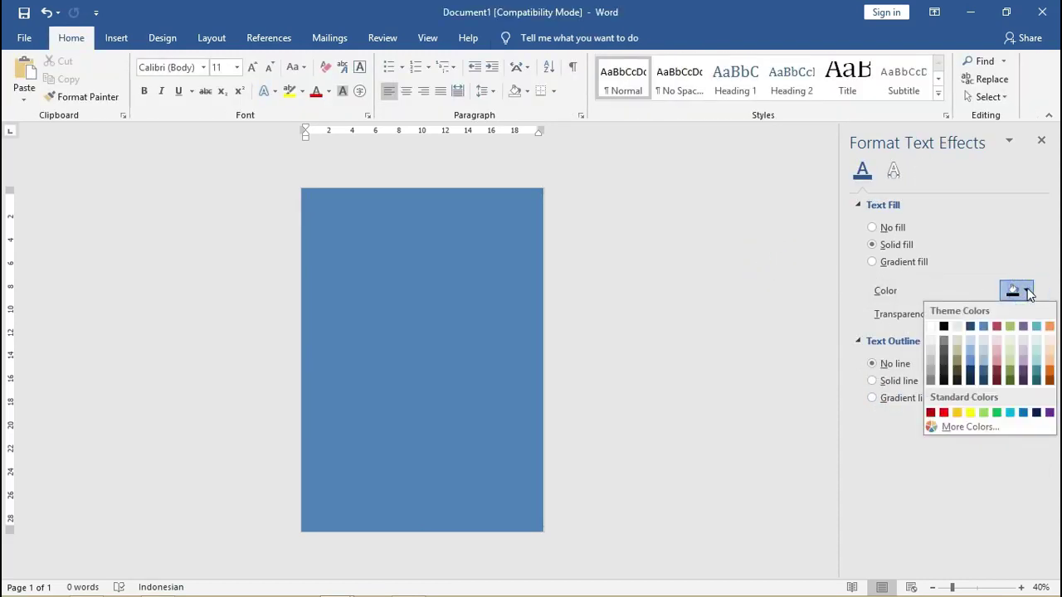
click(986, 238)
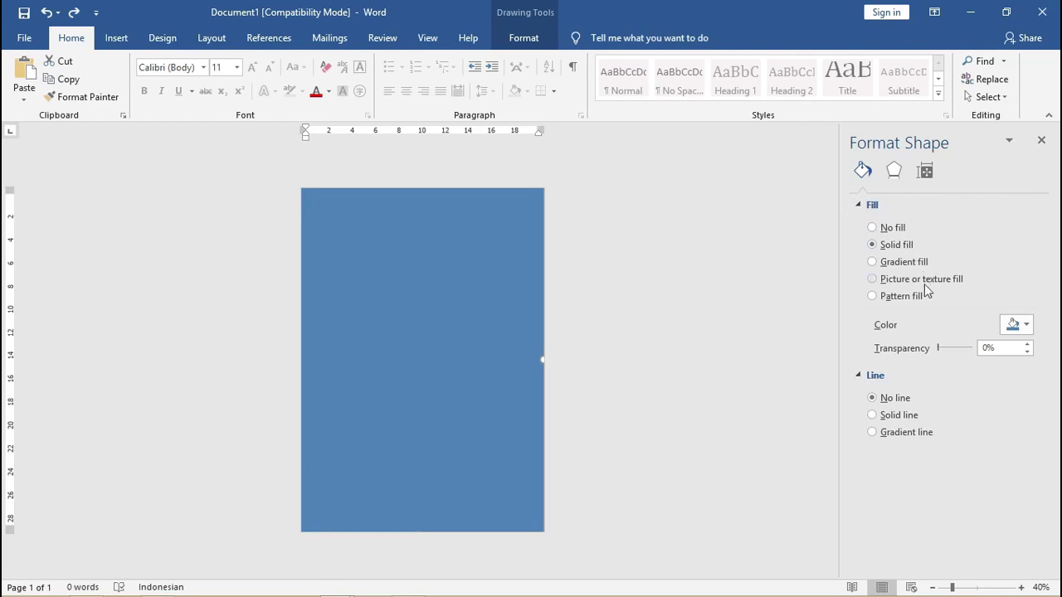
Give the background rectangle a gradient fill with the Rectangular type.
click(886, 267)
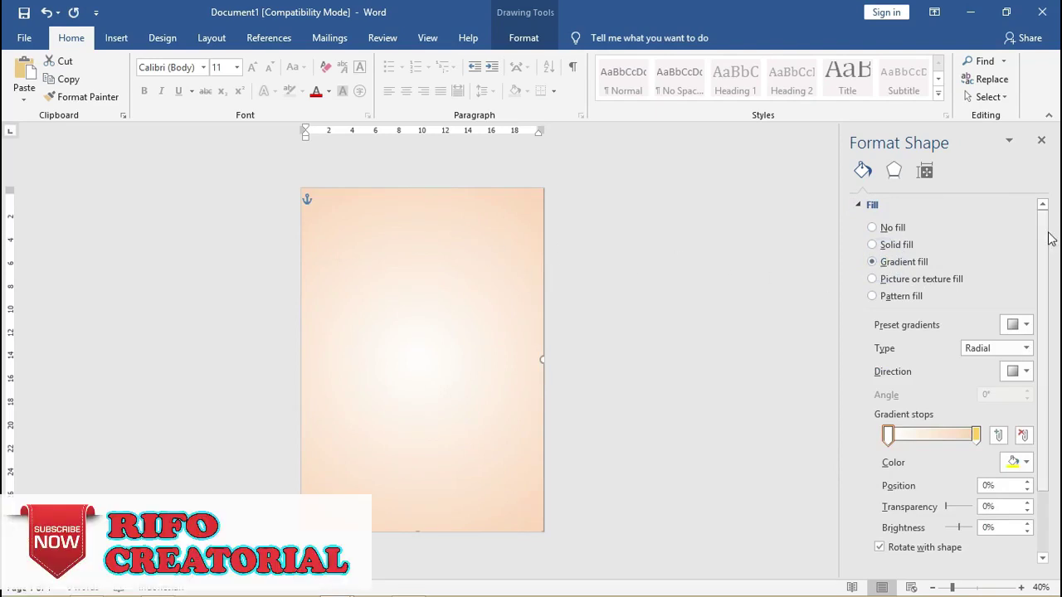
drag(1043, 224, 1049, 257)
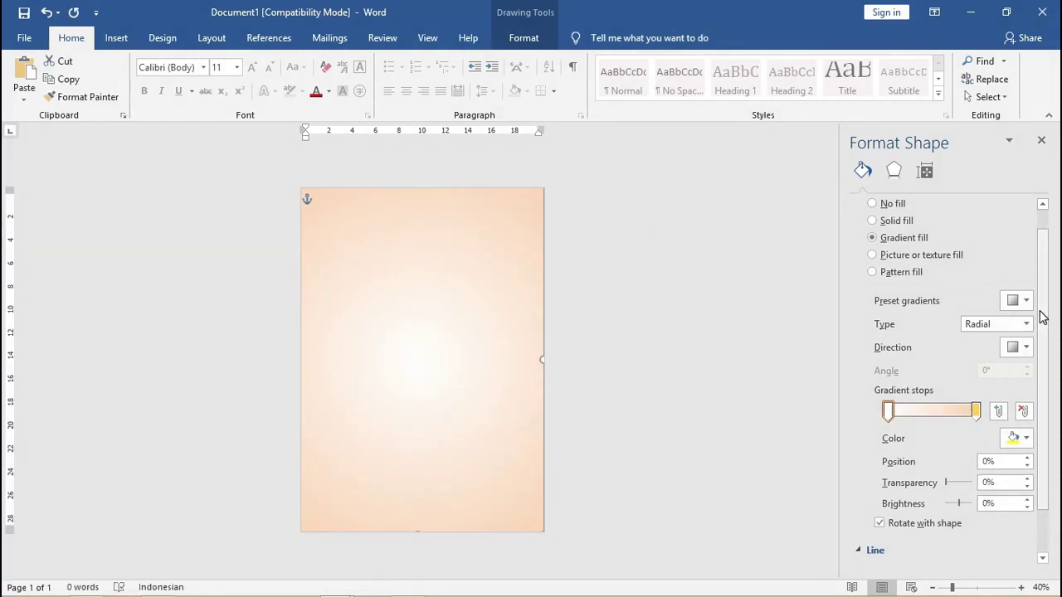
drag(1046, 307, 1046, 331)
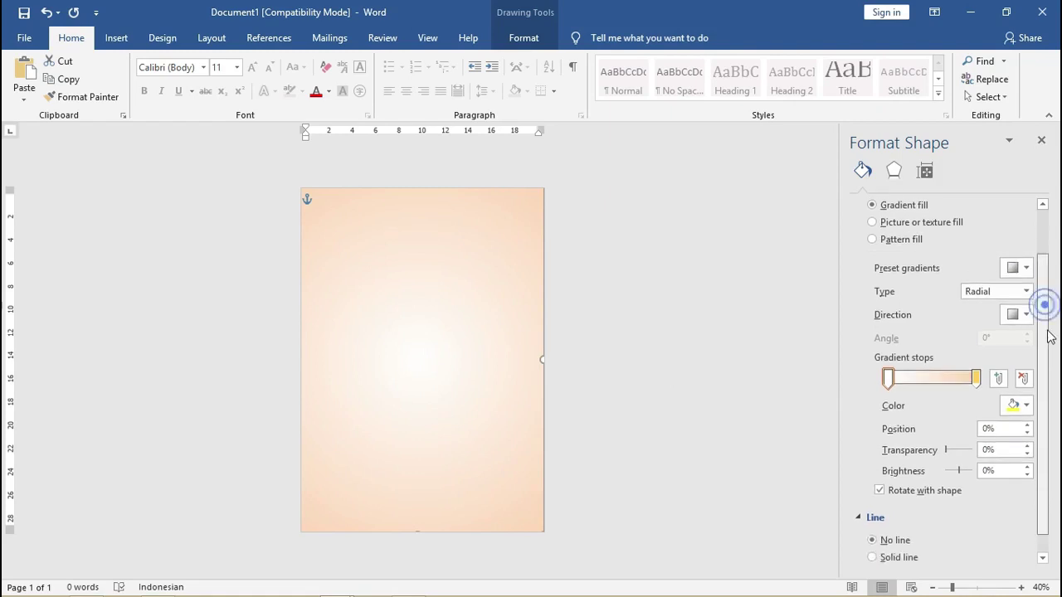
click(1001, 299)
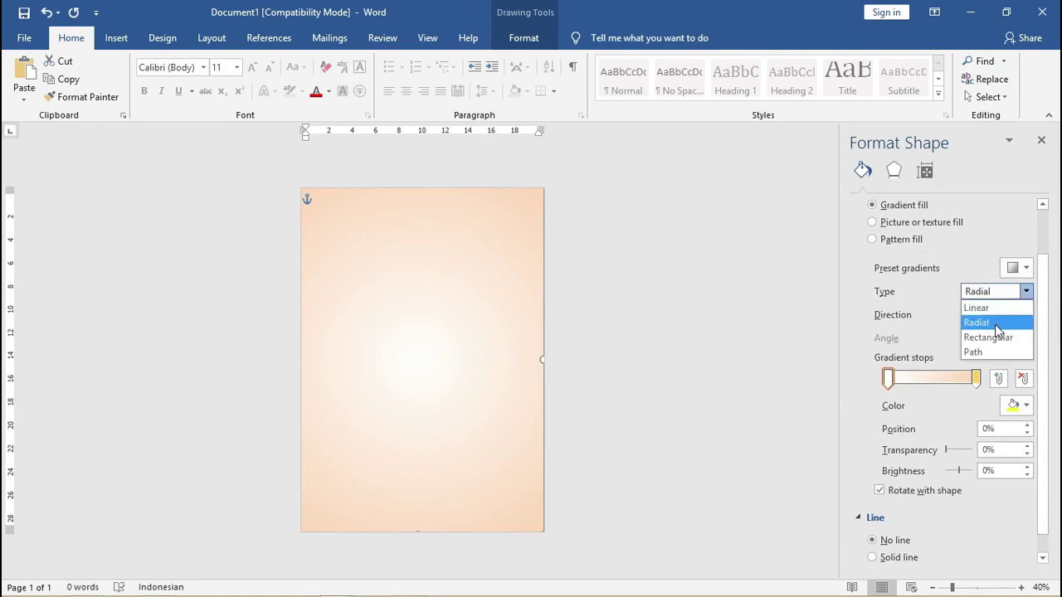
click(994, 322)
click(997, 294)
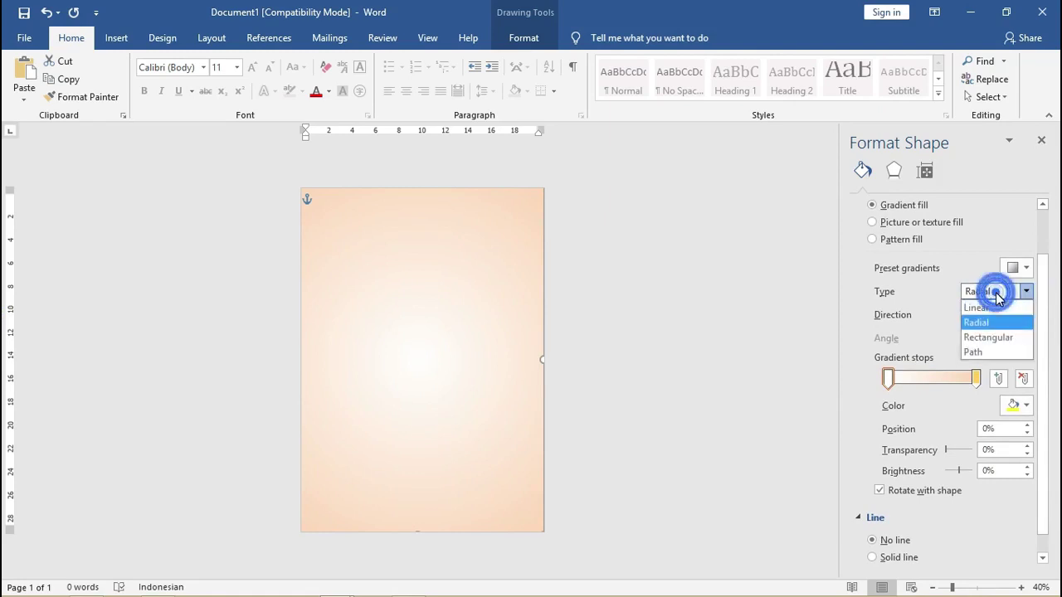
click(717, 292)
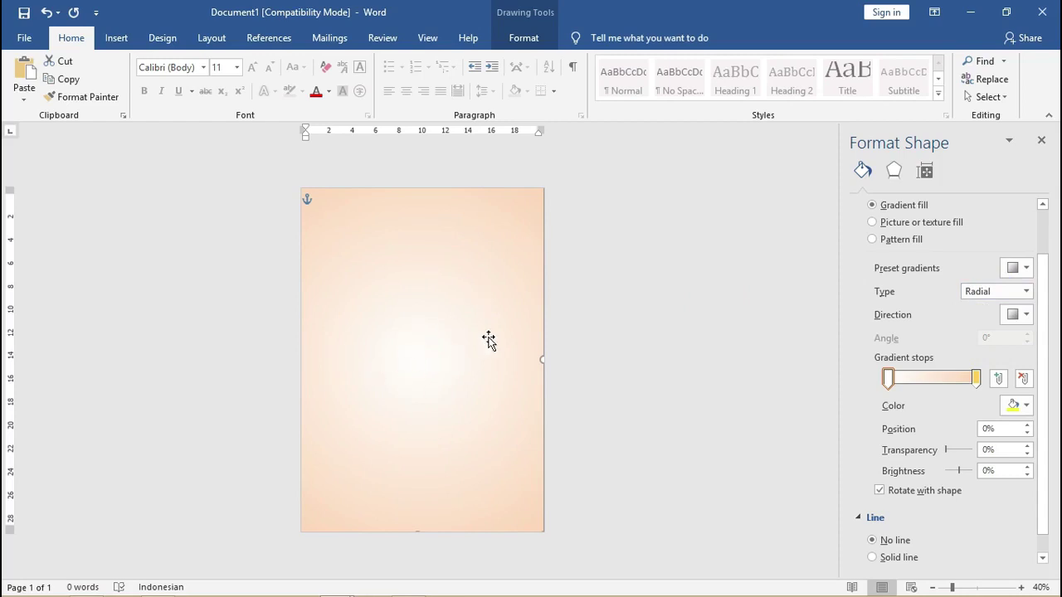
click(987, 294)
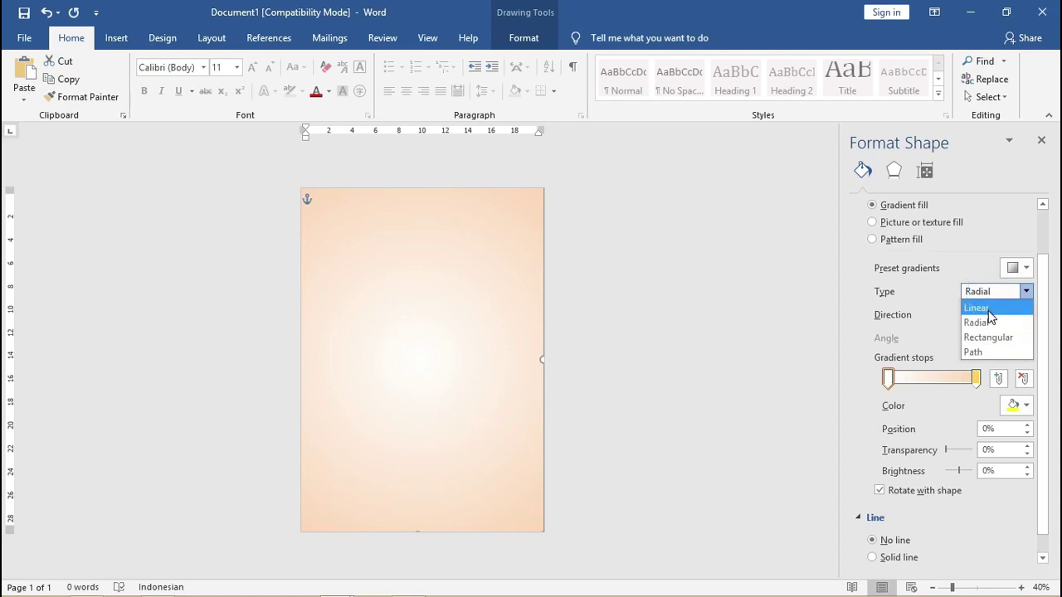
click(989, 306)
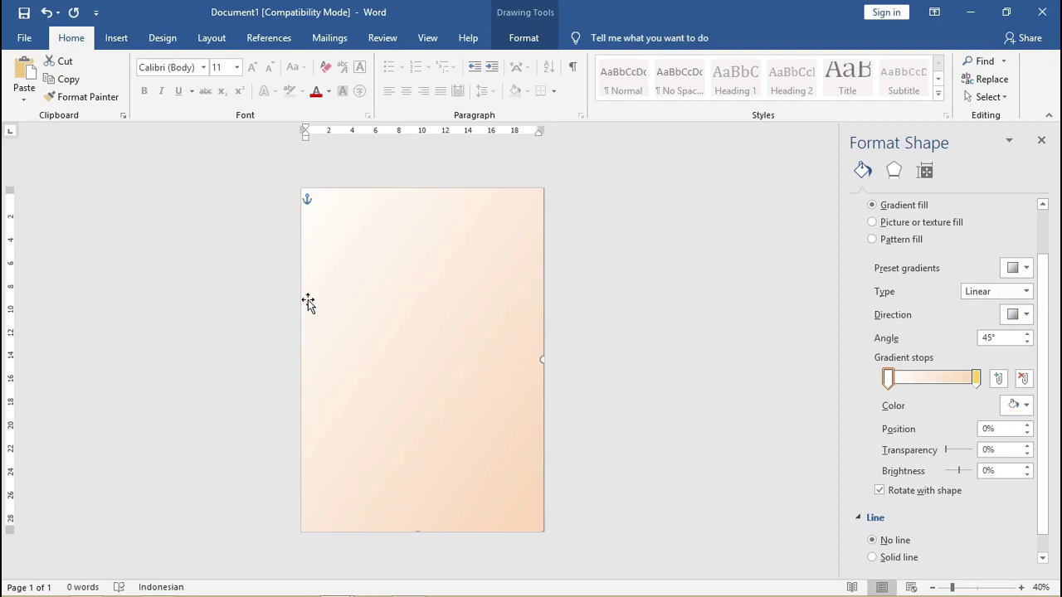
click(1026, 291)
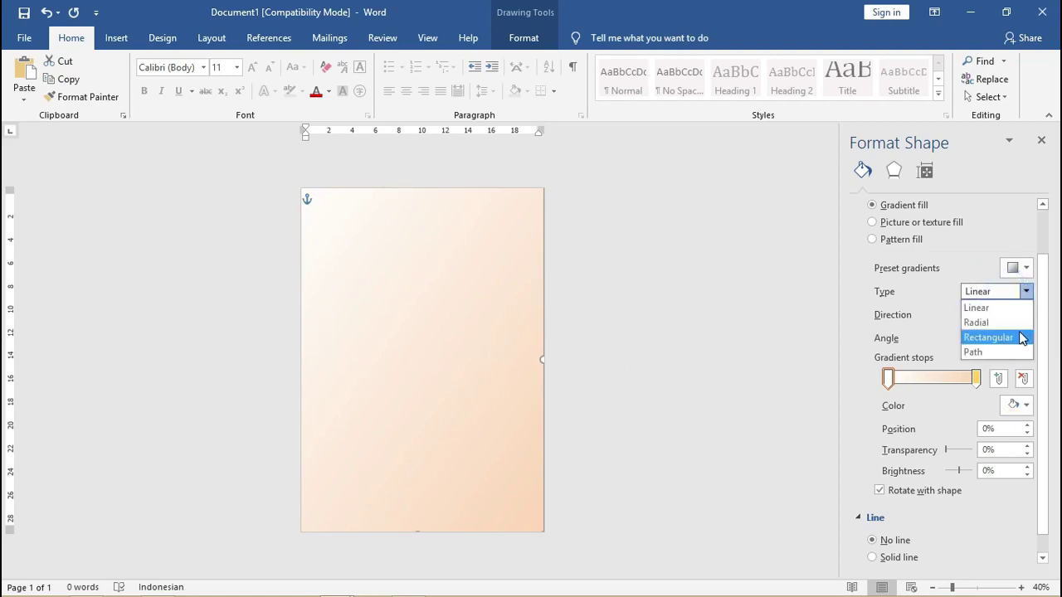
click(1025, 337)
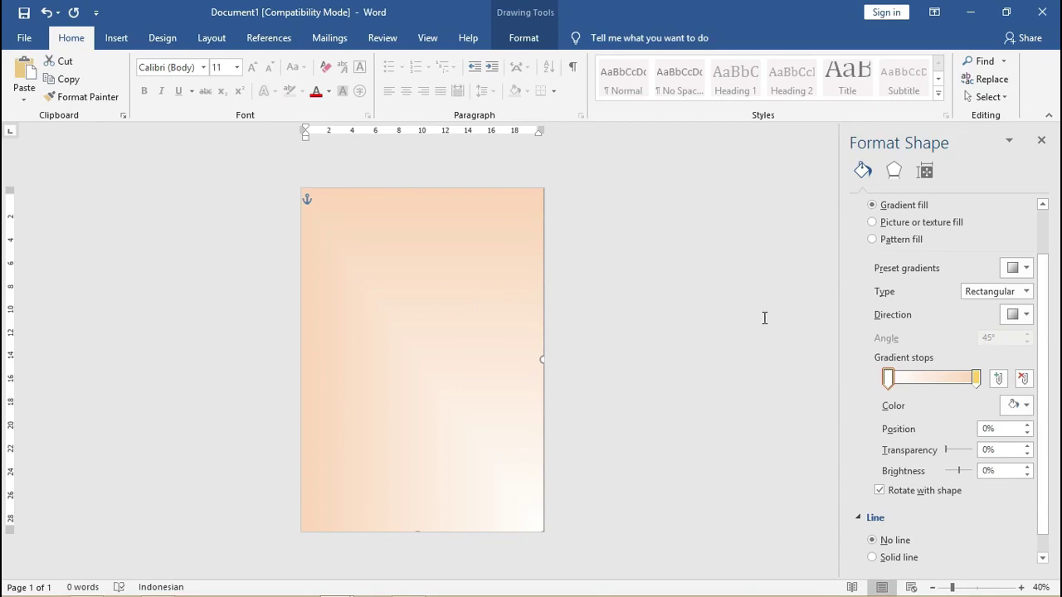
Set the gradient type to Radial with the From Center direction.
click(1018, 314)
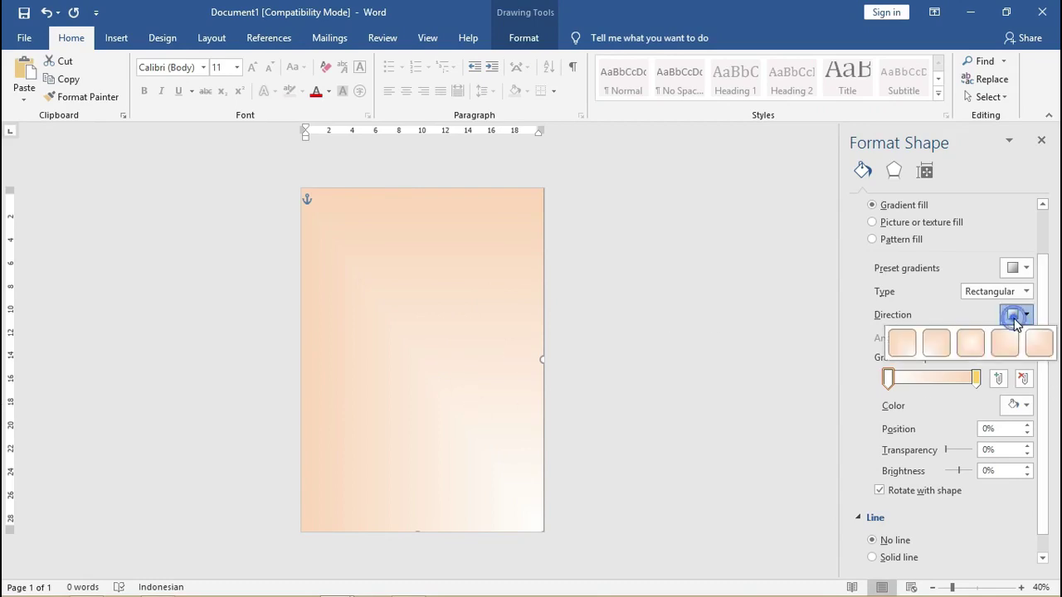
click(977, 346)
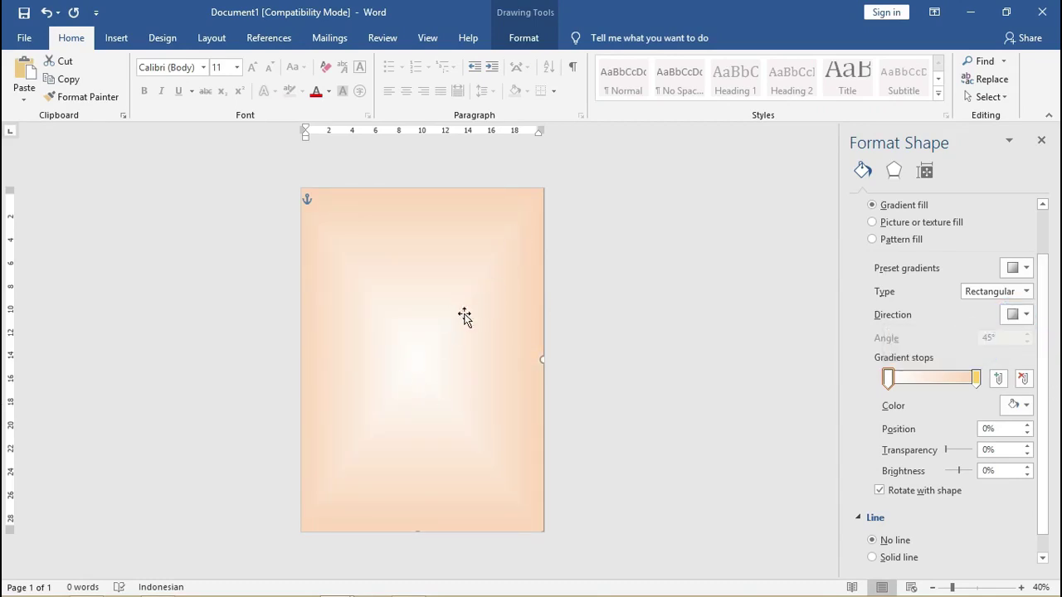
click(1008, 292)
click(993, 322)
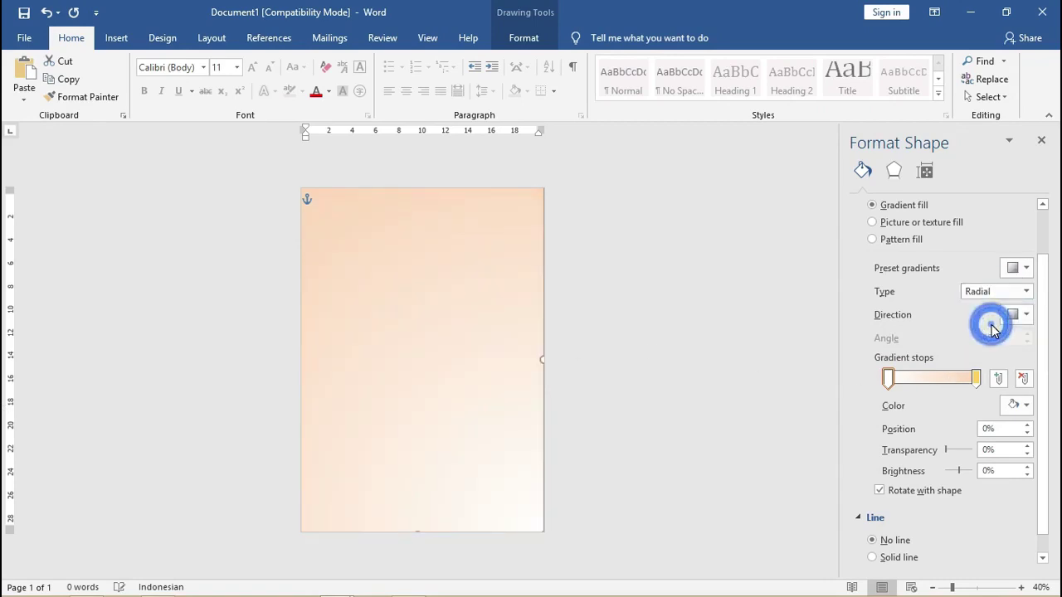
click(989, 291)
click(991, 350)
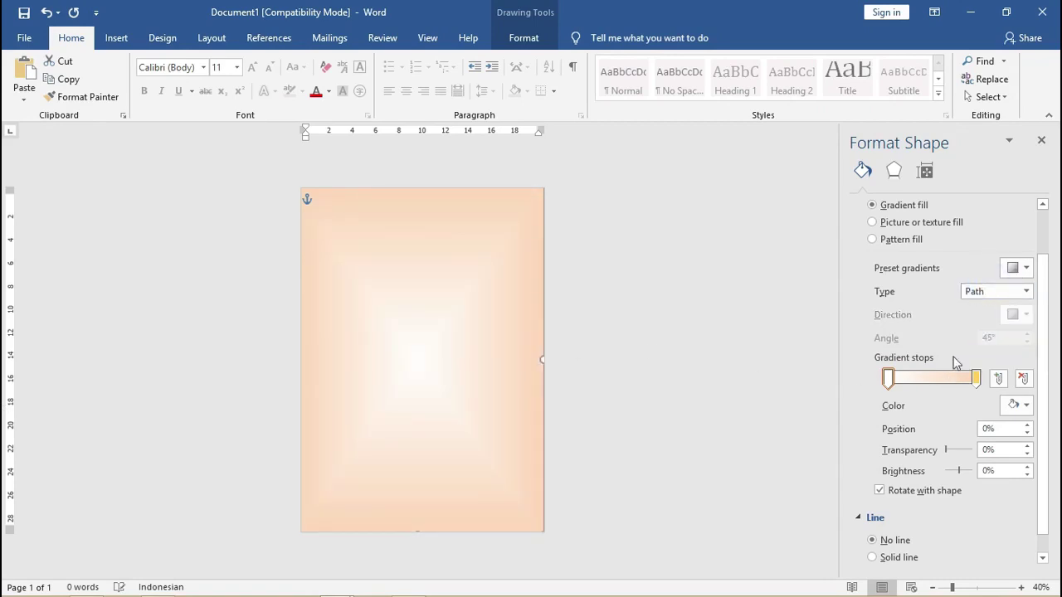
click(976, 297)
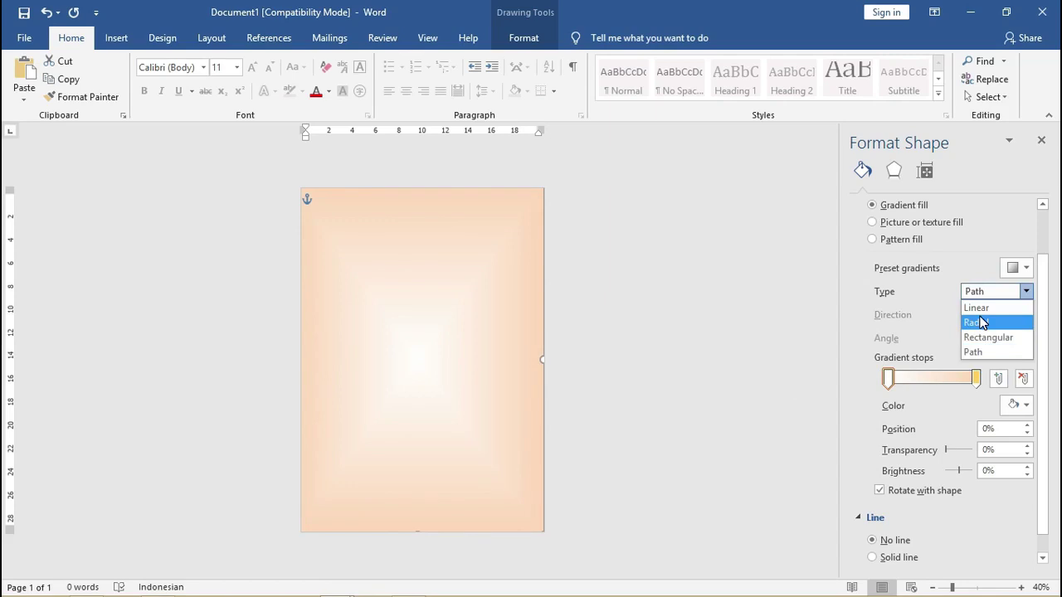
click(979, 323)
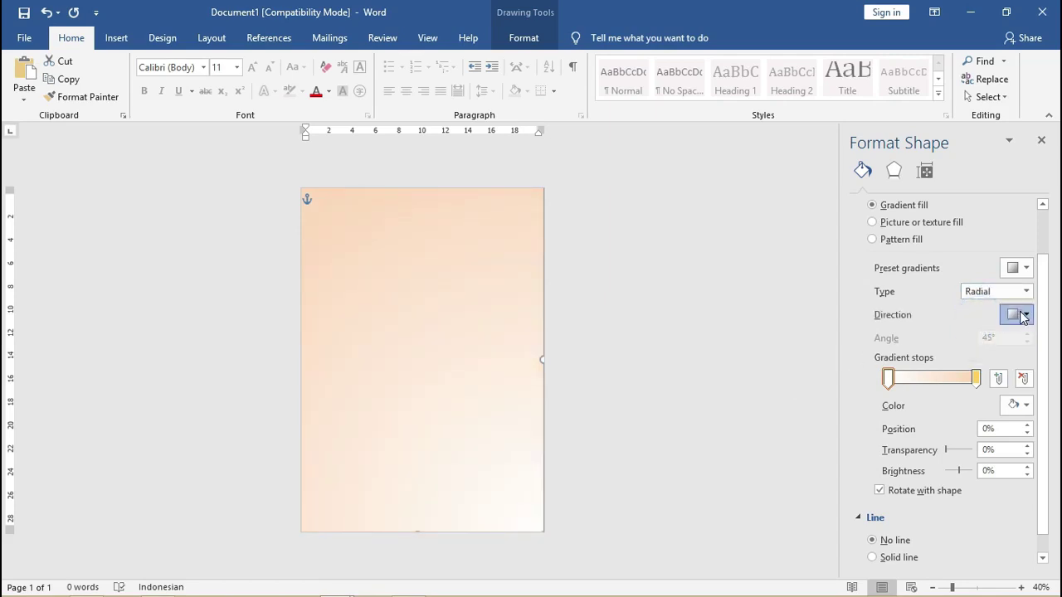
click(1023, 315)
click(972, 342)
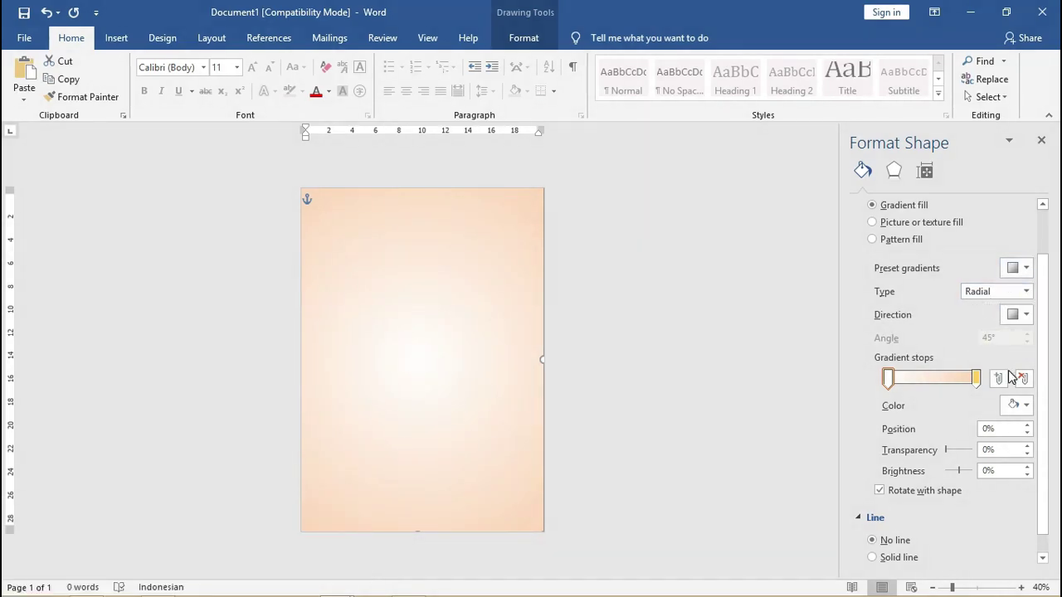
Recolour the end stop orange, remove the extra stop, and move the peach stop to 79%.
click(888, 379)
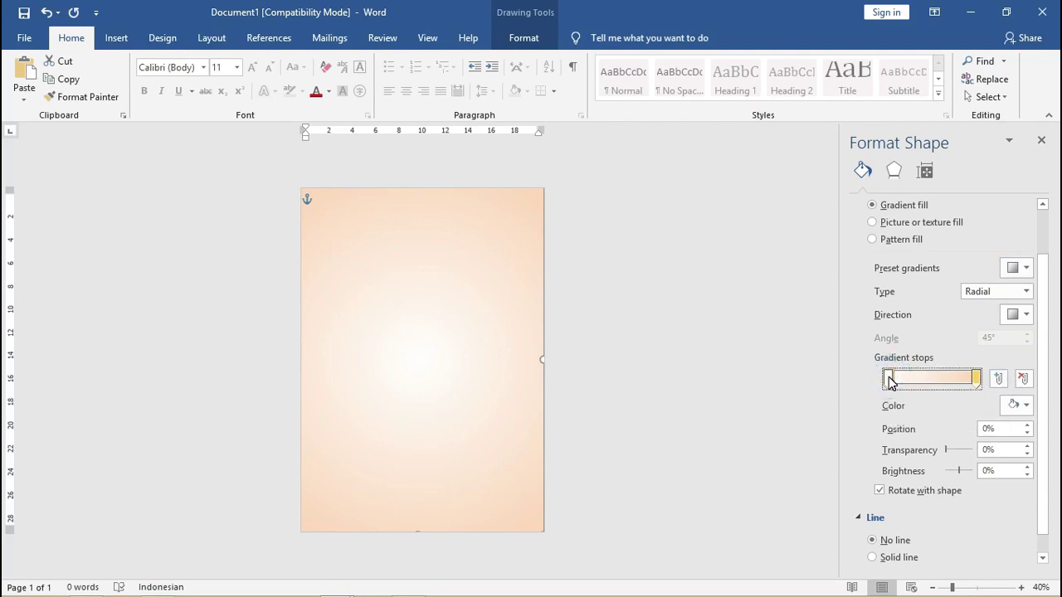
click(888, 379)
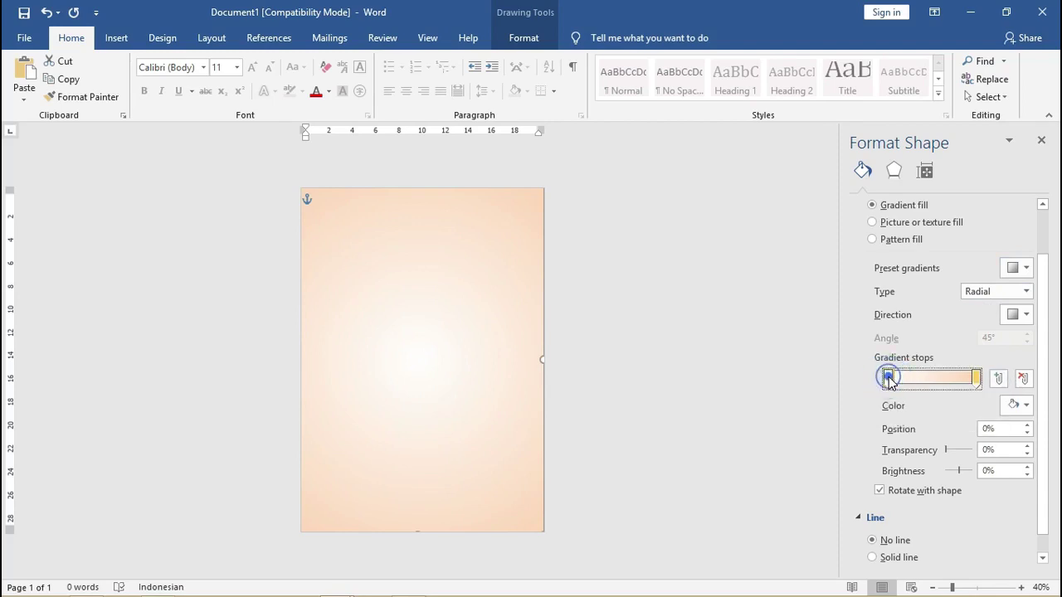
click(1025, 405)
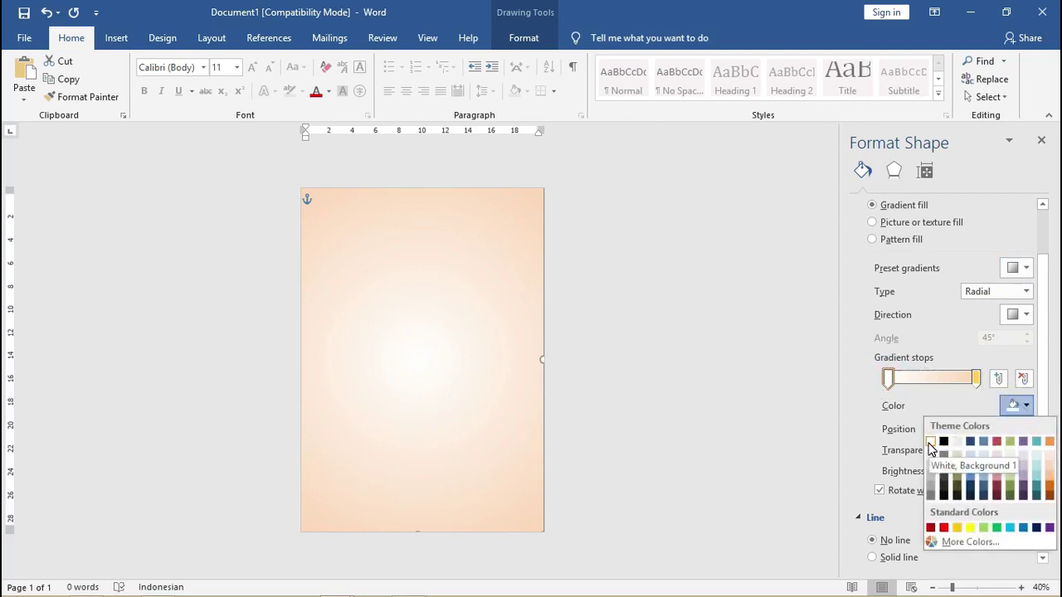
click(952, 372)
click(976, 378)
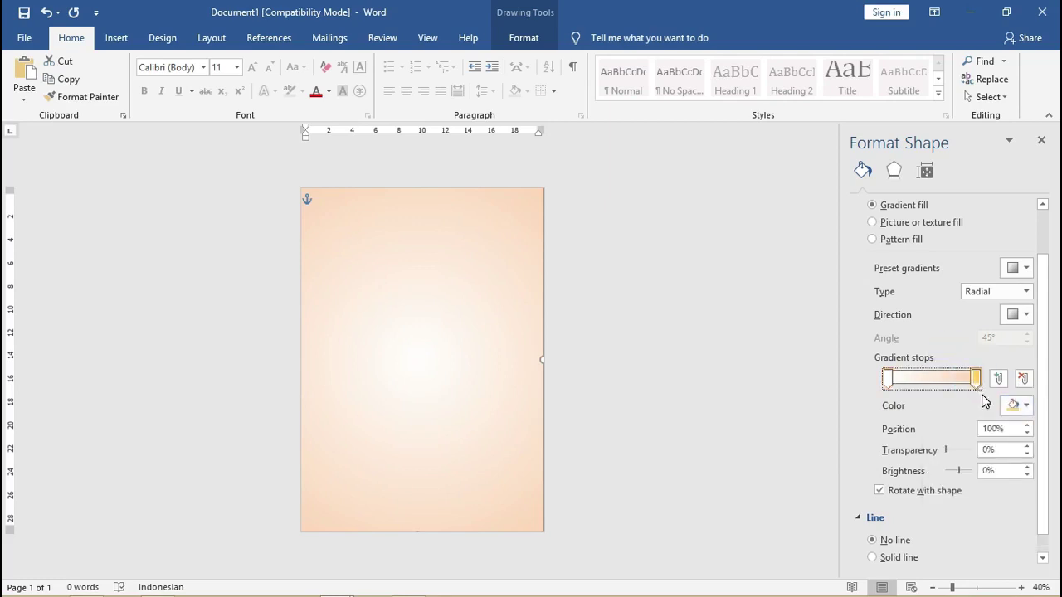
click(1025, 406)
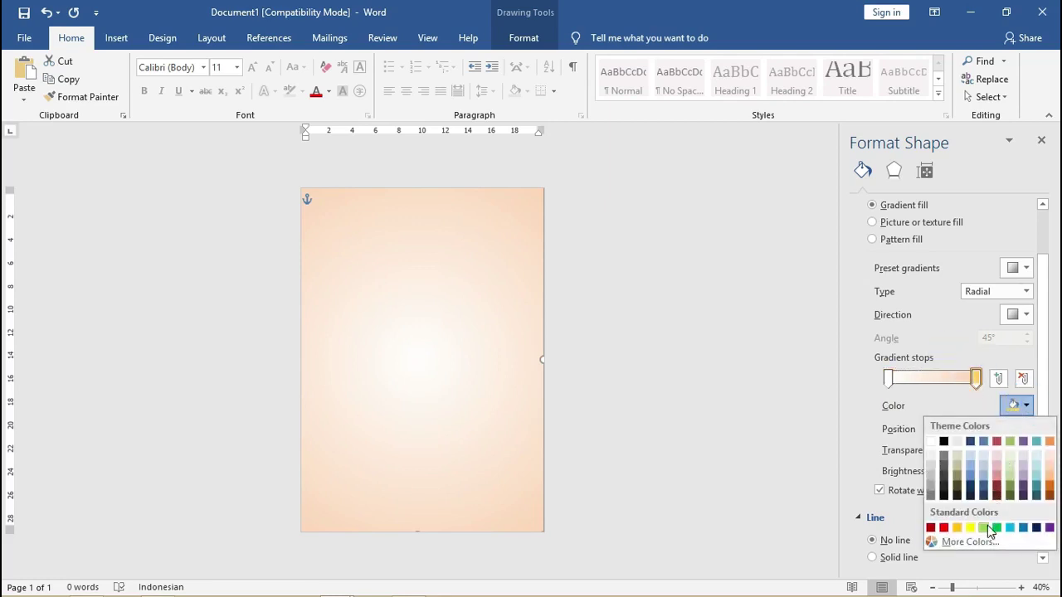
click(1051, 468)
click(1026, 406)
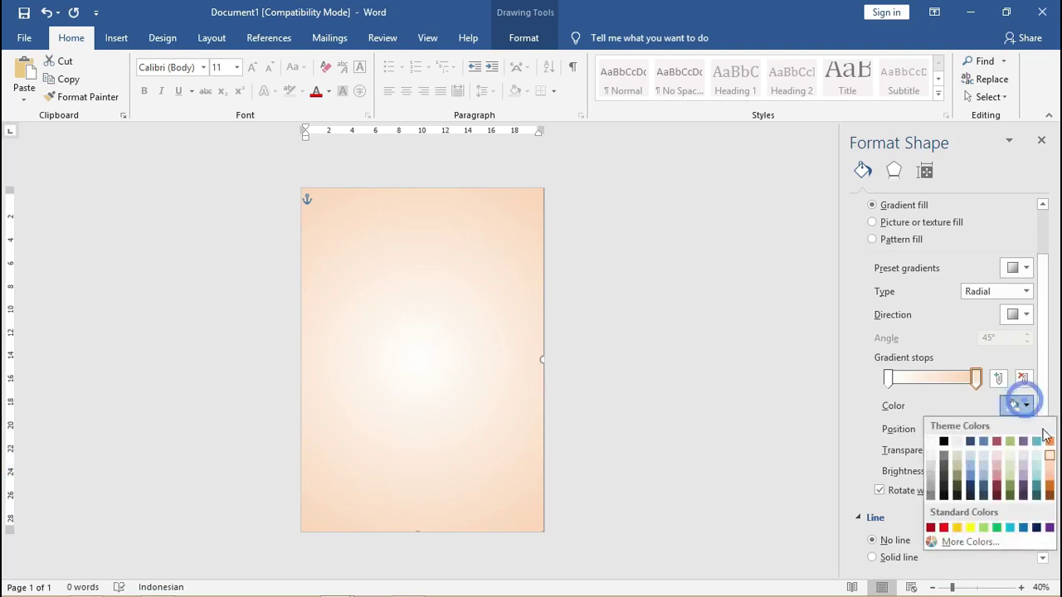
click(1046, 442)
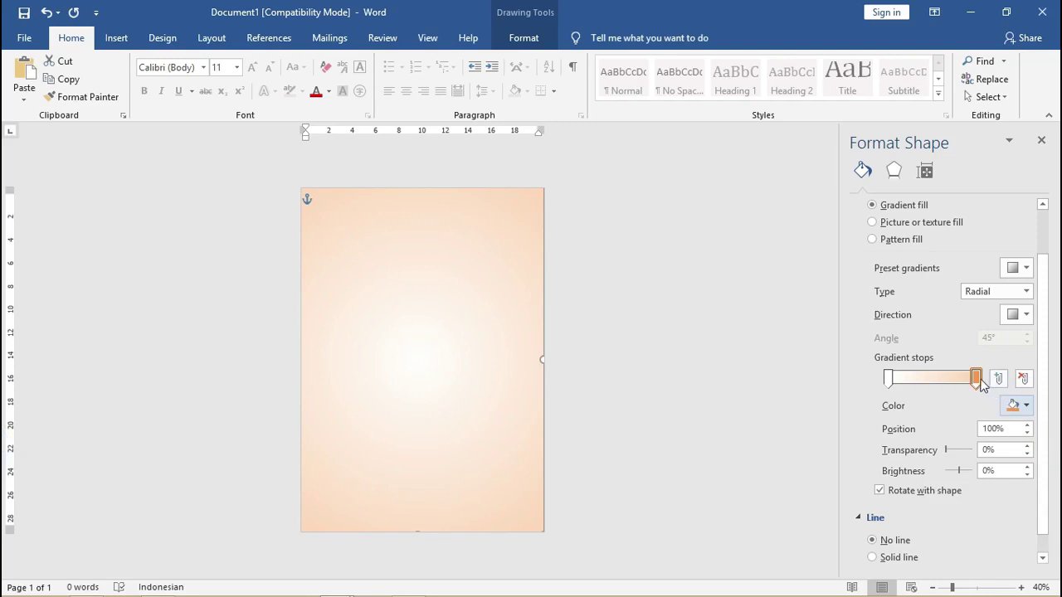
drag(976, 378, 941, 378)
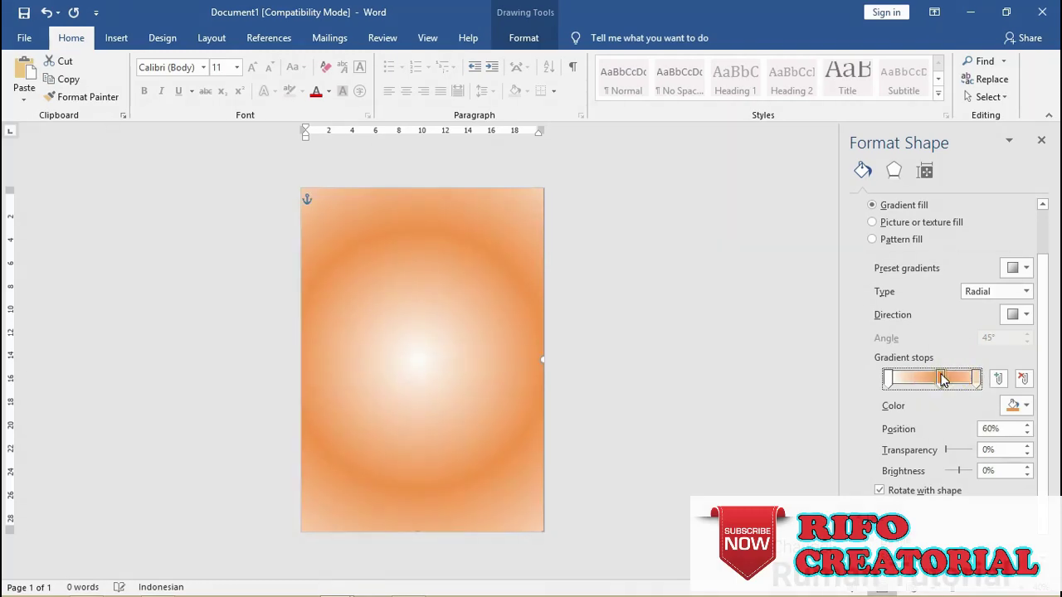
click(1023, 380)
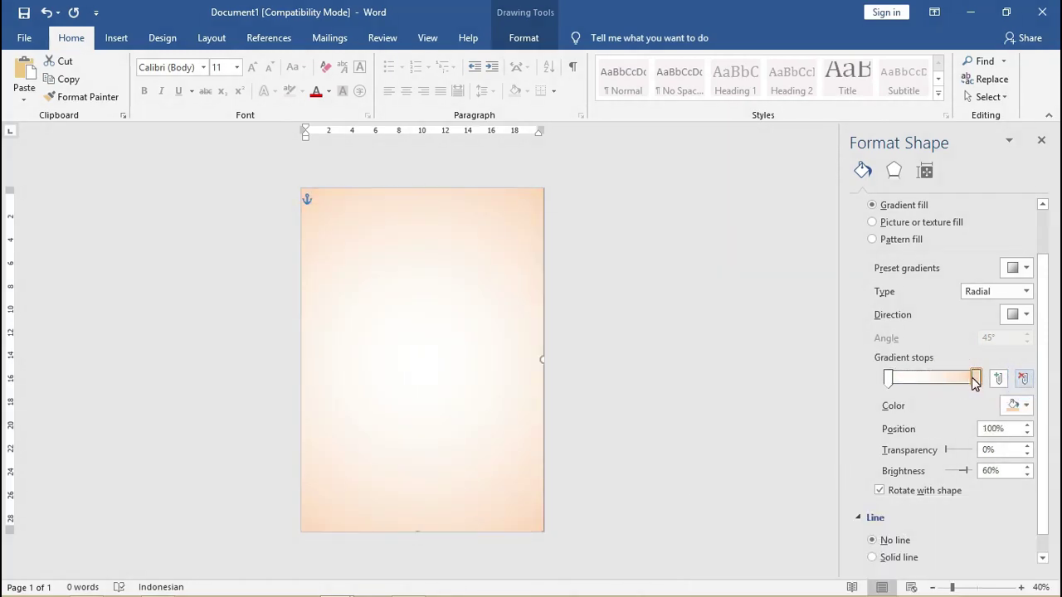
mouse_move(976, 380)
mouse_down()
mouse_move(945, 379)
mouse_move(958, 379)
mouse_up()
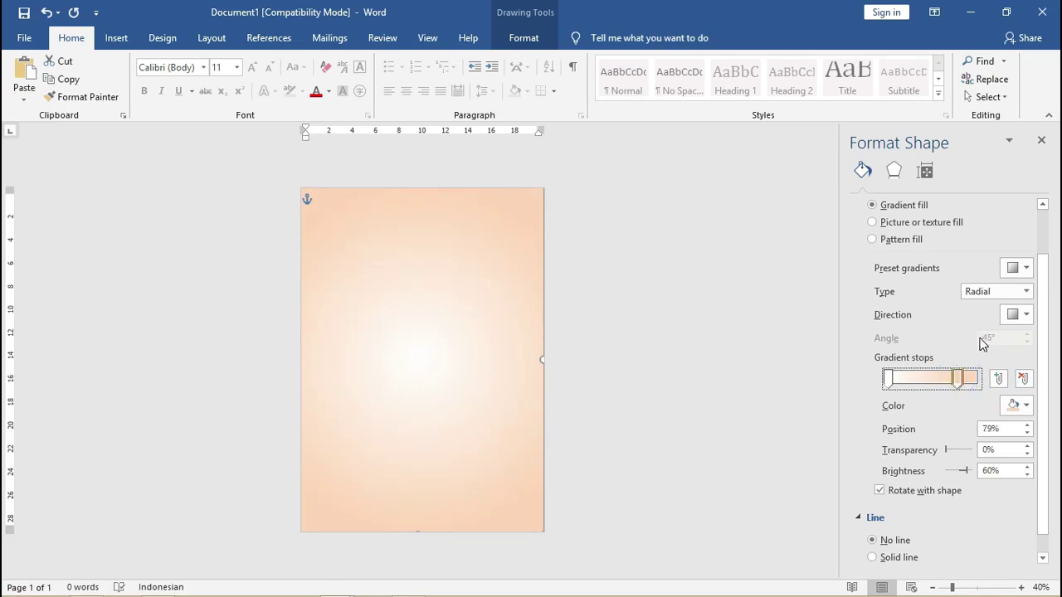
click(743, 288)
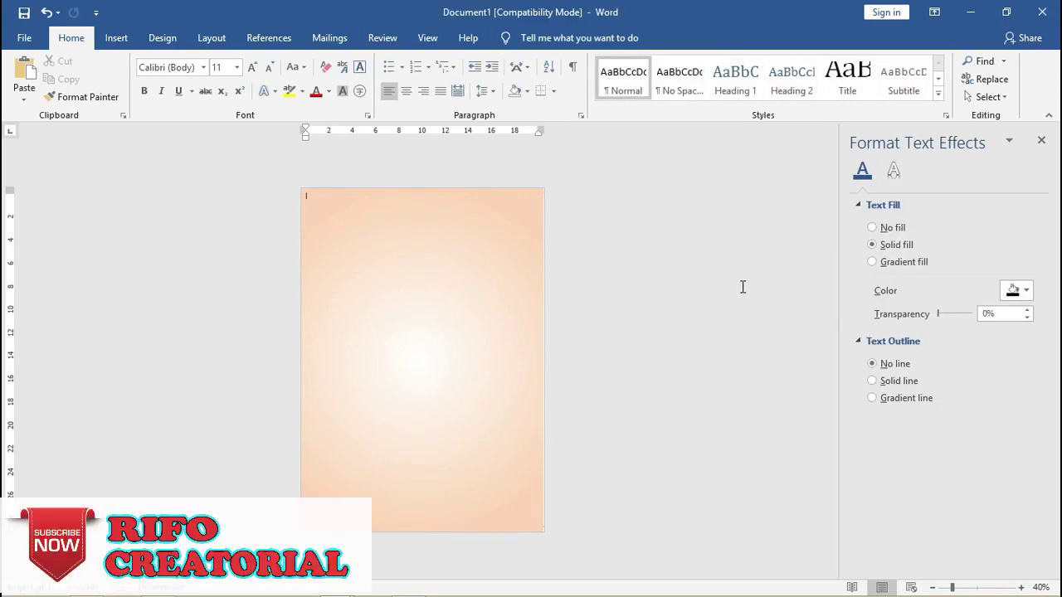
Draw a rectangle across the top of the page, about 9.42 cm tall.
click(121, 38)
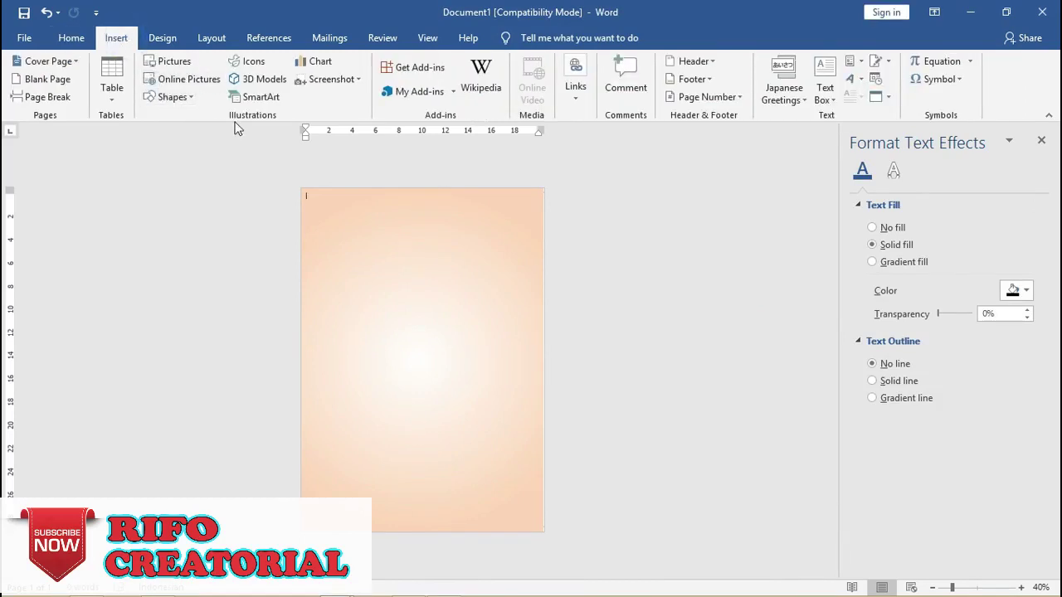
click(173, 97)
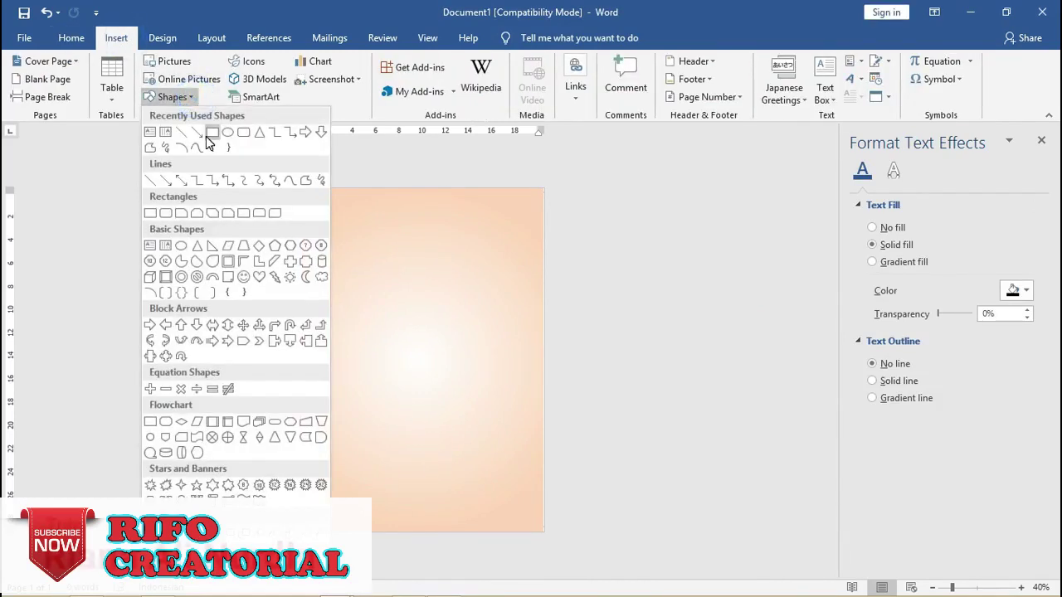
click(211, 133)
drag(300, 189, 542, 284)
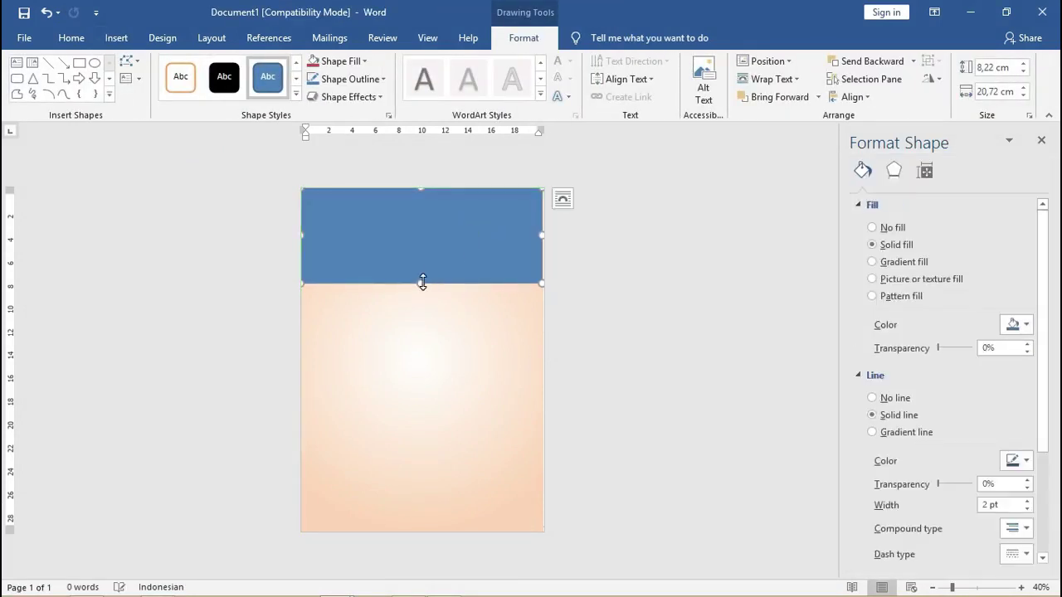
drag(422, 283, 427, 297)
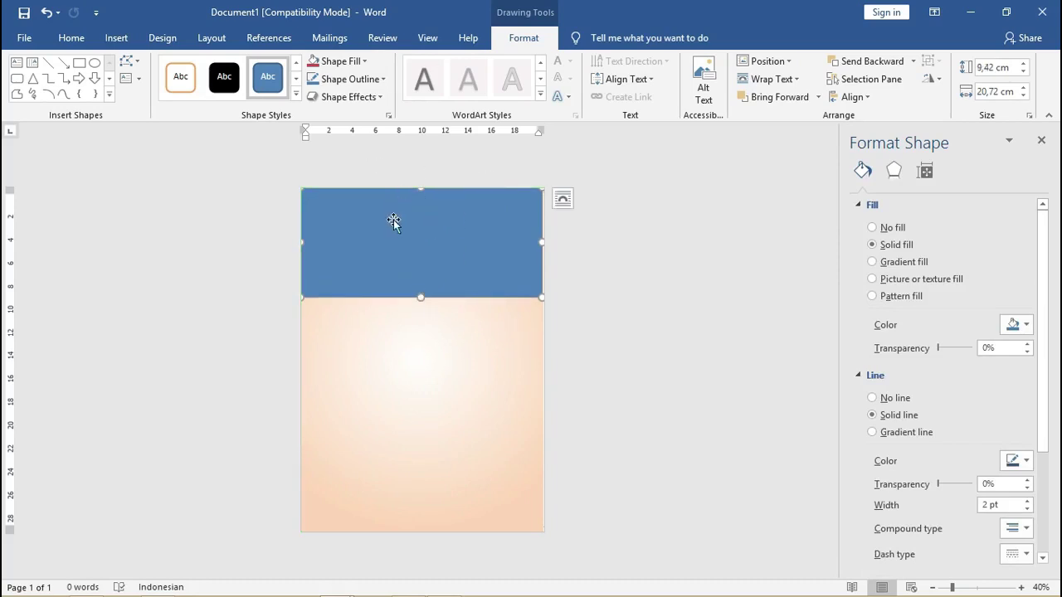
Fill the top rectangle with the picture oranamen bunga-09.png.
click(335, 62)
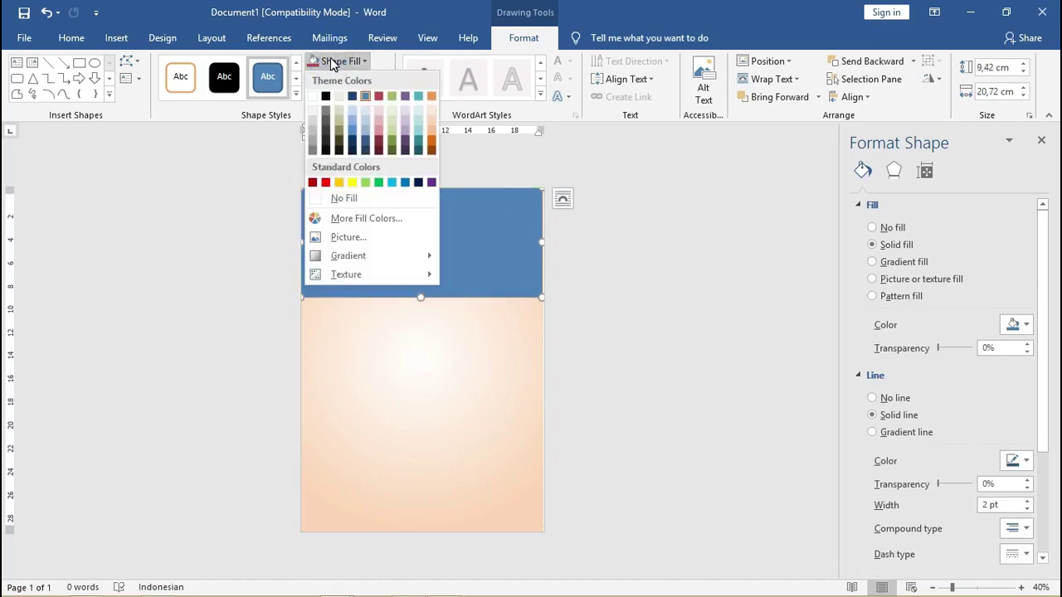
click(358, 237)
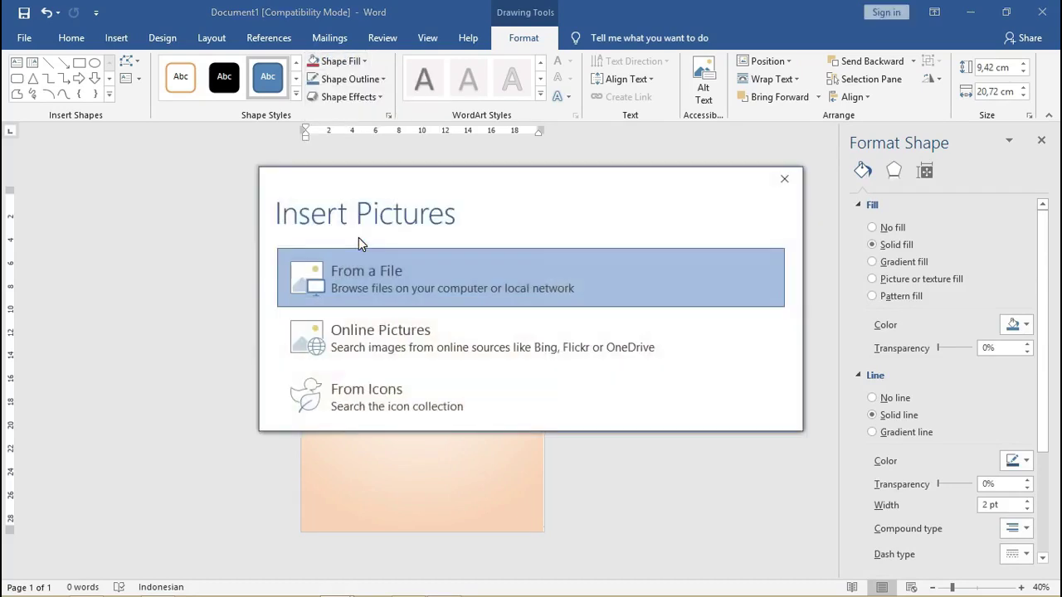
click(354, 289)
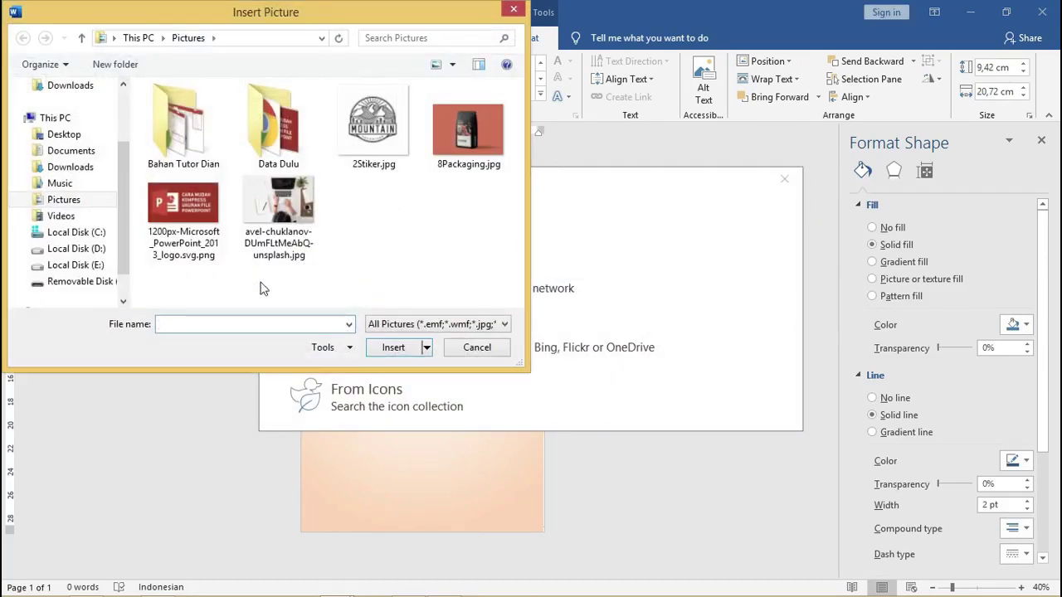
click(83, 281)
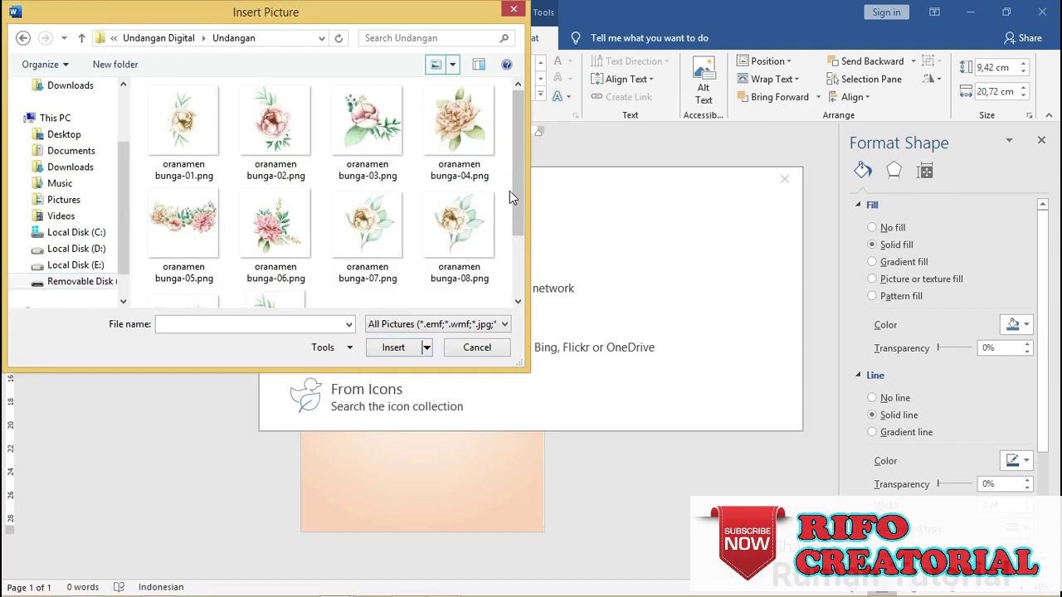
drag(520, 174, 517, 266)
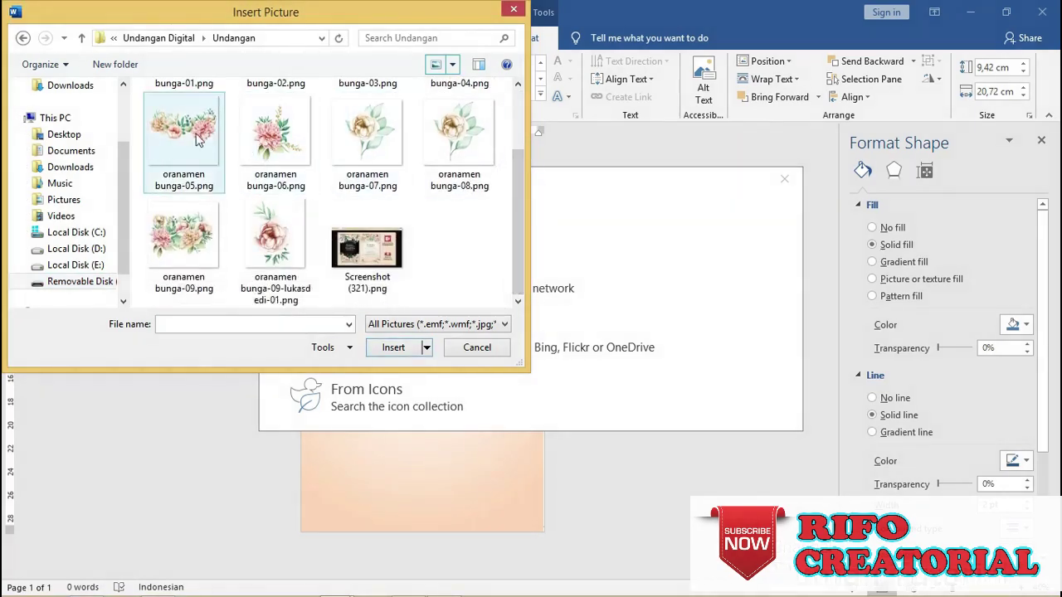
click(184, 228)
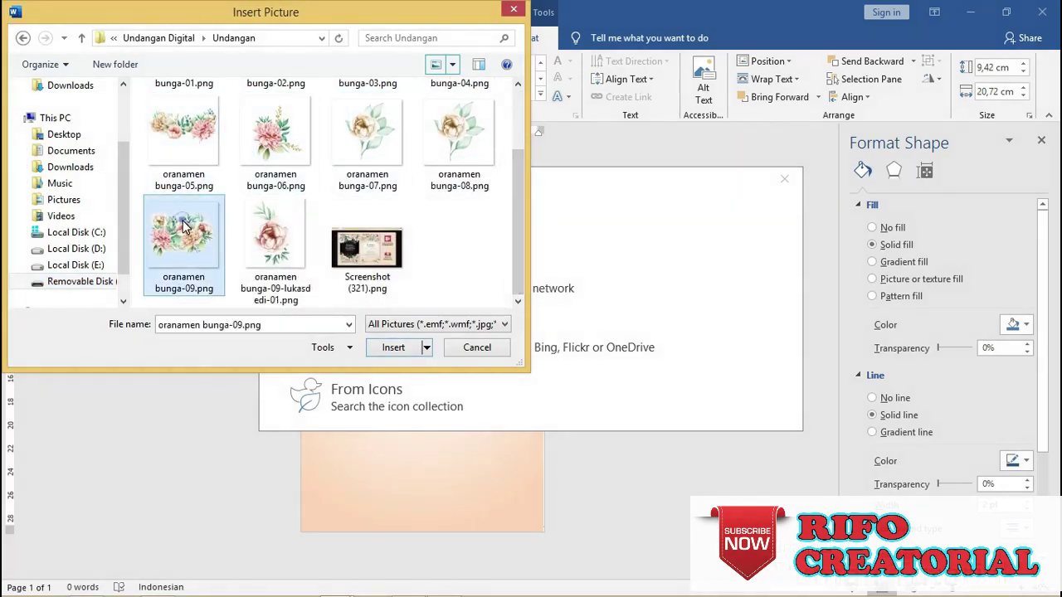
click(393, 349)
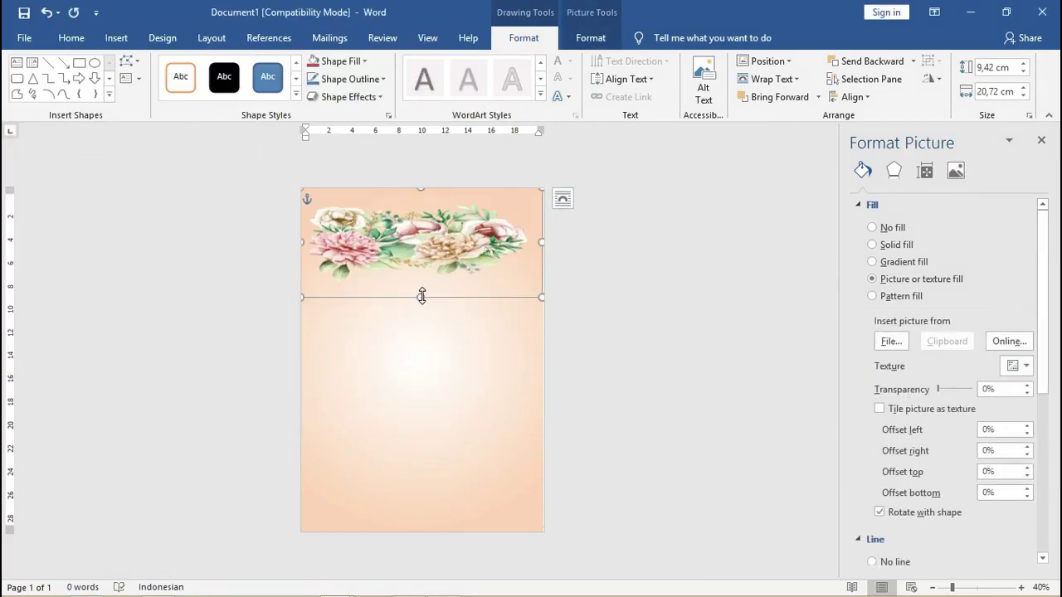
Stretch the floral picture down the page and remove its outline.
drag(421, 296, 426, 387)
mouse_move(543, 284)
mouse_down()
mouse_move(559, 287)
mouse_move(546, 287)
mouse_up()
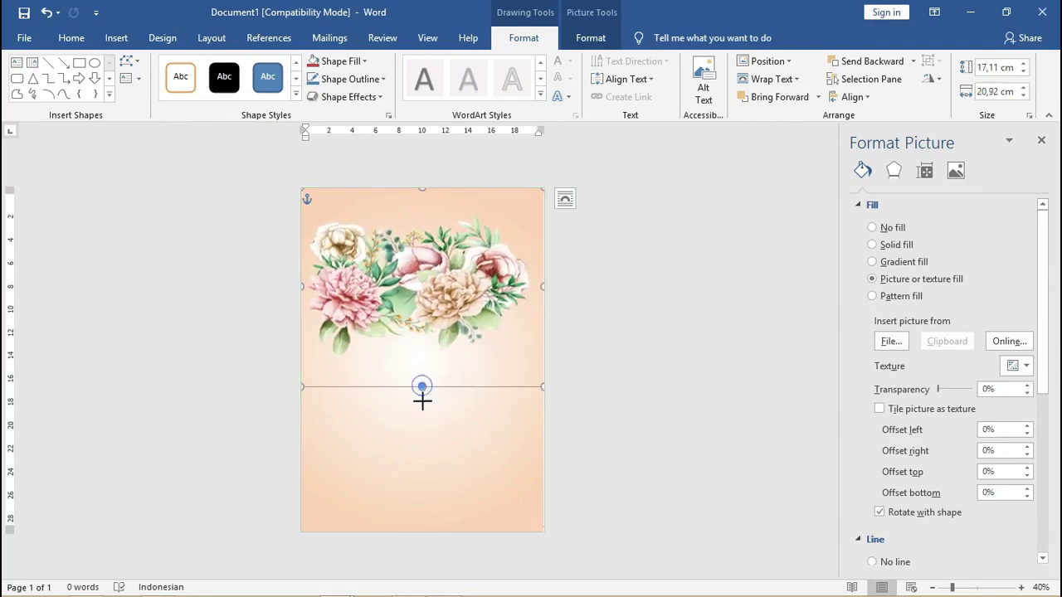
drag(423, 398, 424, 373)
click(668, 250)
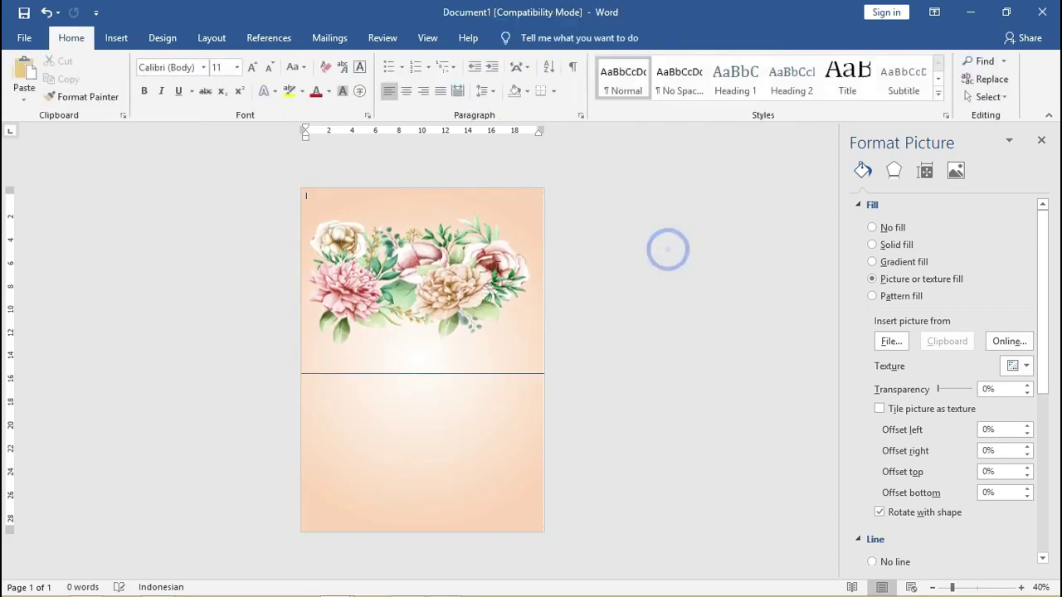
click(491, 266)
click(384, 79)
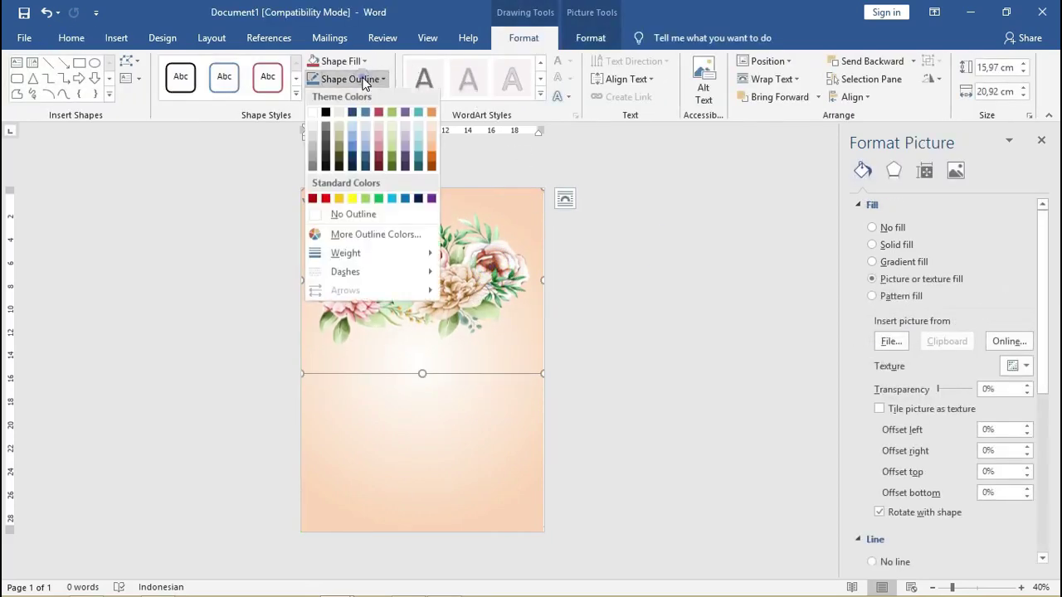
click(363, 215)
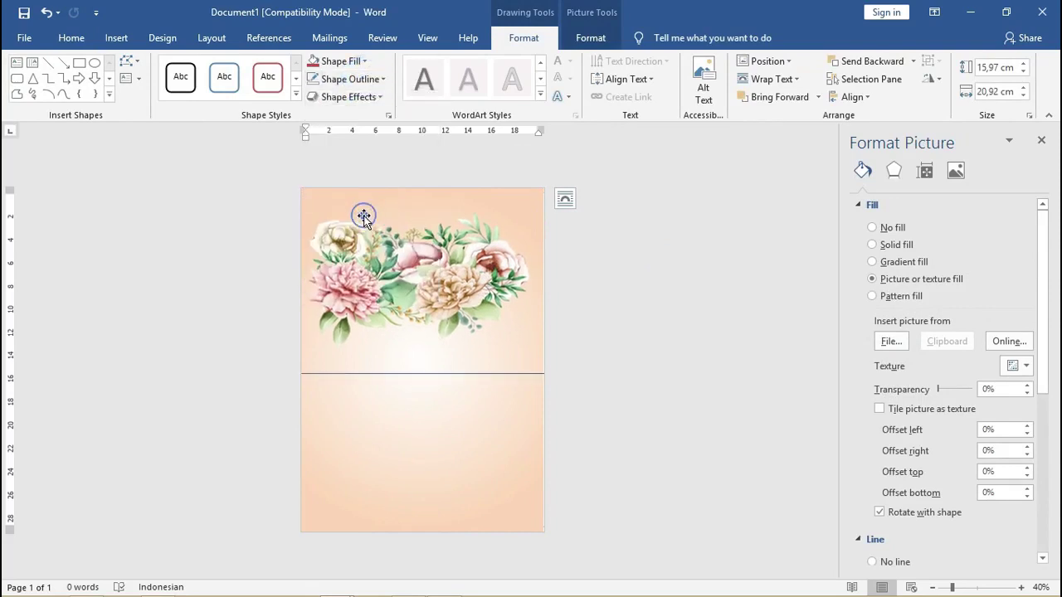
click(673, 254)
Rotate the picture 180°, enlarge it to 19,18 × 25,13 cm at the top, and copy it mid-page.
drag(449, 288, 442, 339)
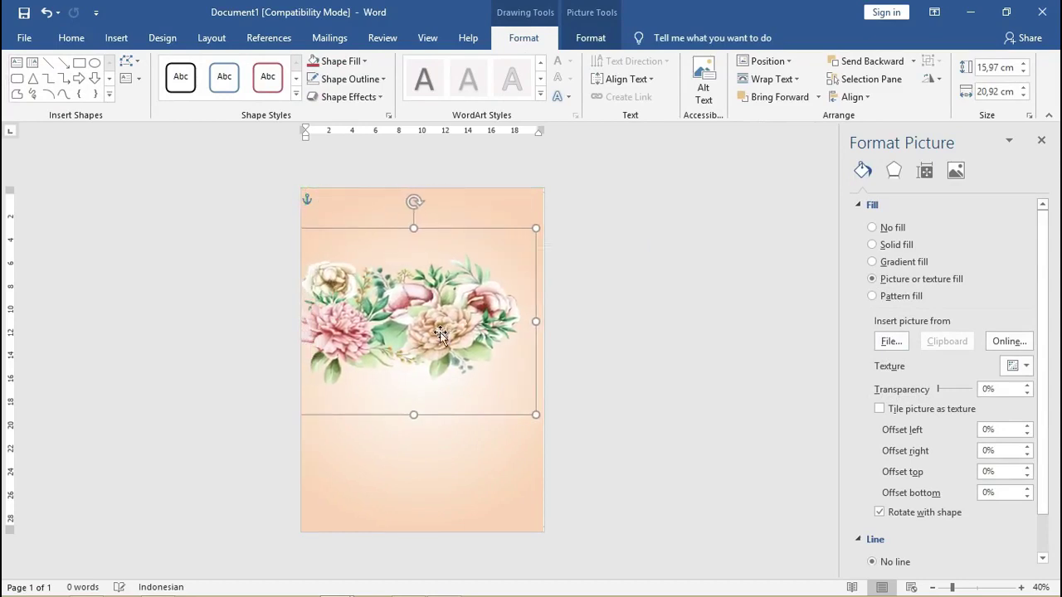
drag(415, 199, 410, 398)
click(621, 279)
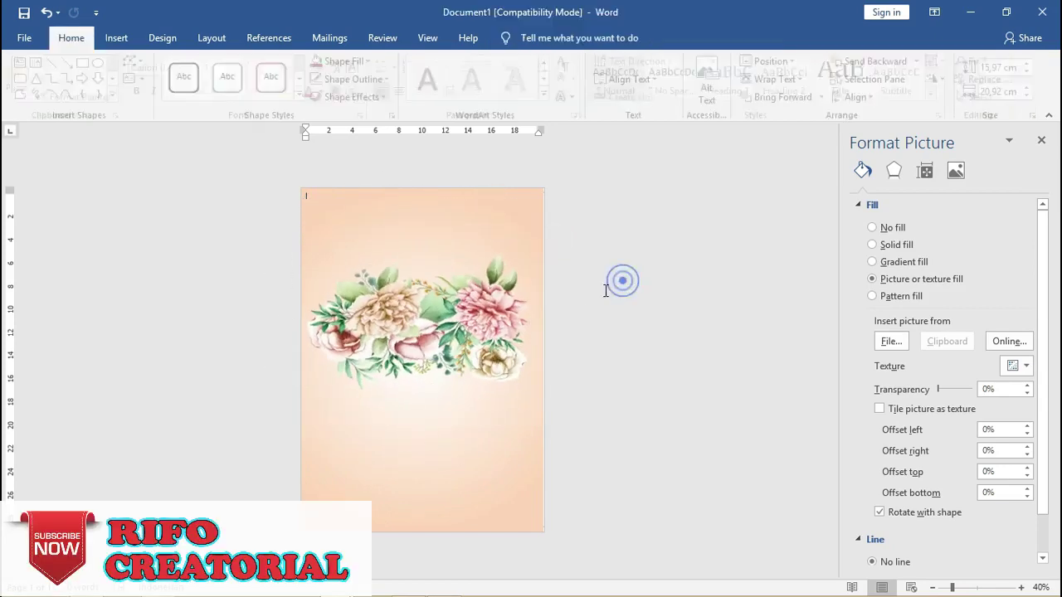
drag(467, 290, 465, 210)
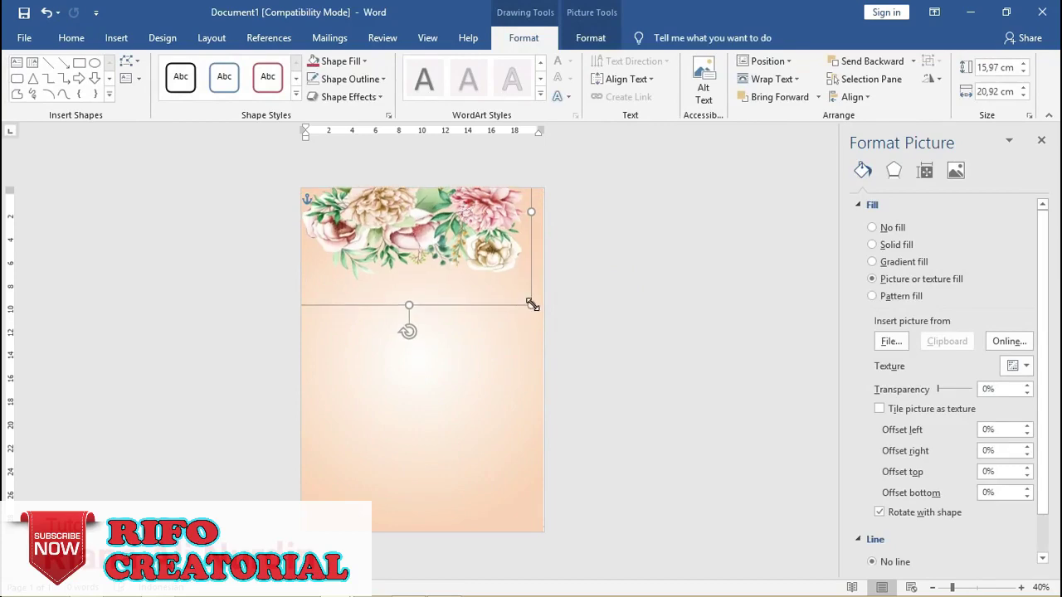
drag(532, 305, 559, 334)
drag(469, 274, 455, 247)
click(604, 206)
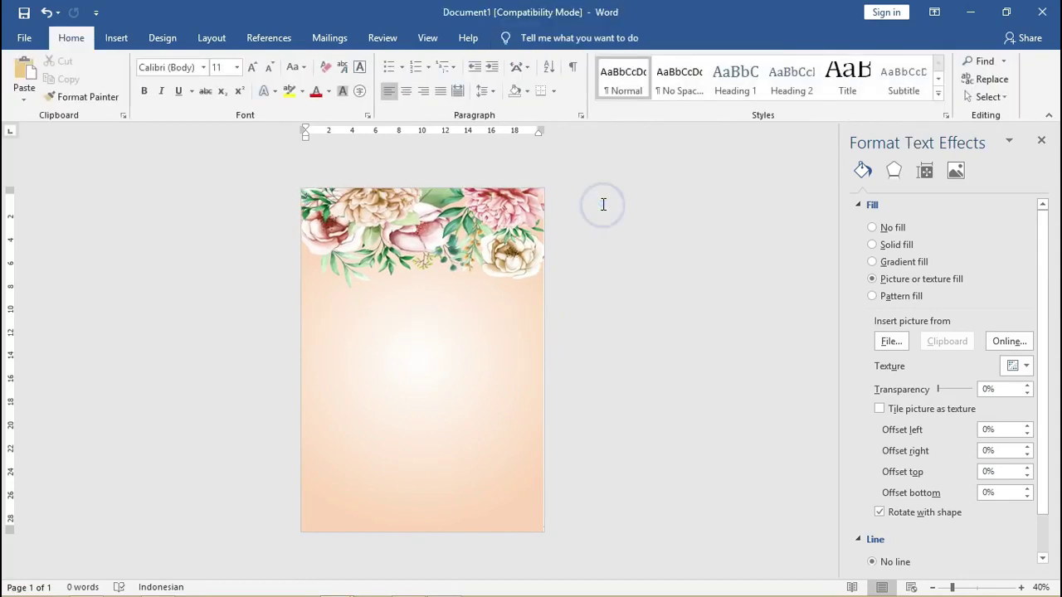
click(365, 210)
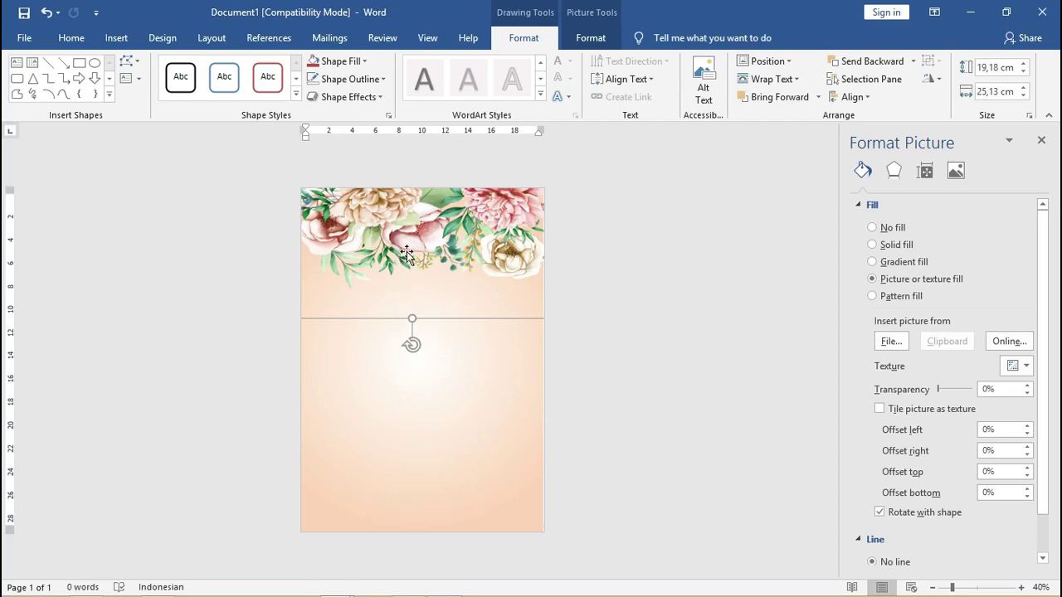
drag(406, 251, 411, 375)
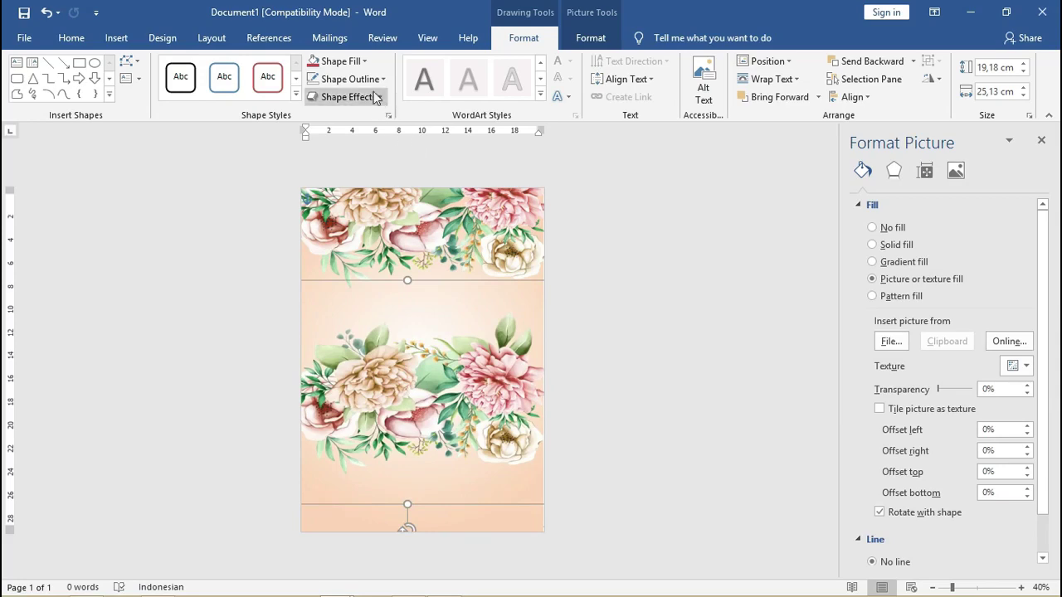
Refill the mid-page copy with the oranamen bunga-06.png pink bouquet picture.
click(365, 62)
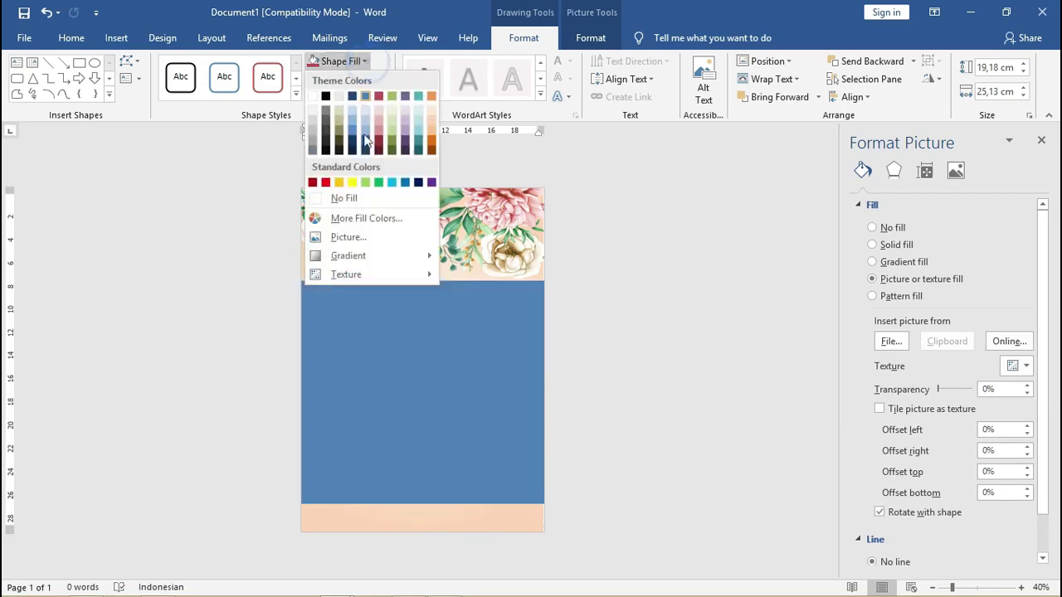
click(364, 239)
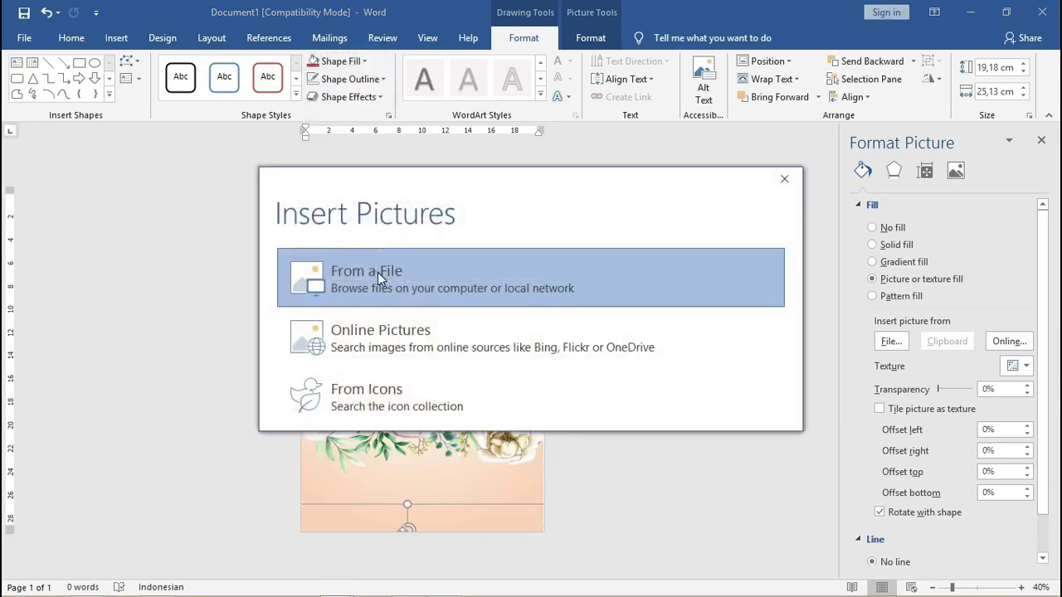
click(378, 274)
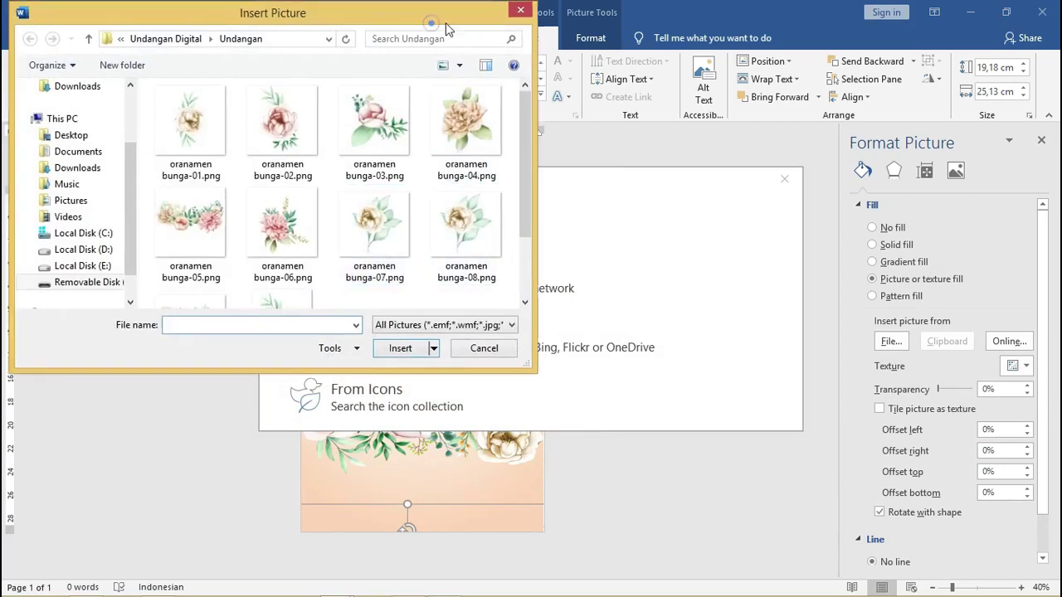
drag(446, 22, 566, 75)
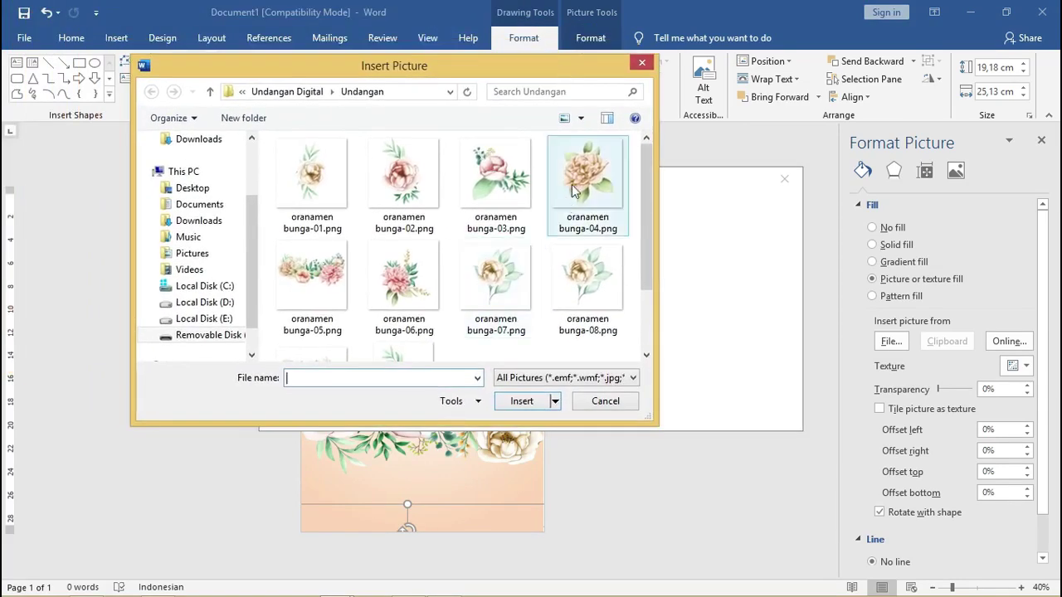
click(414, 281)
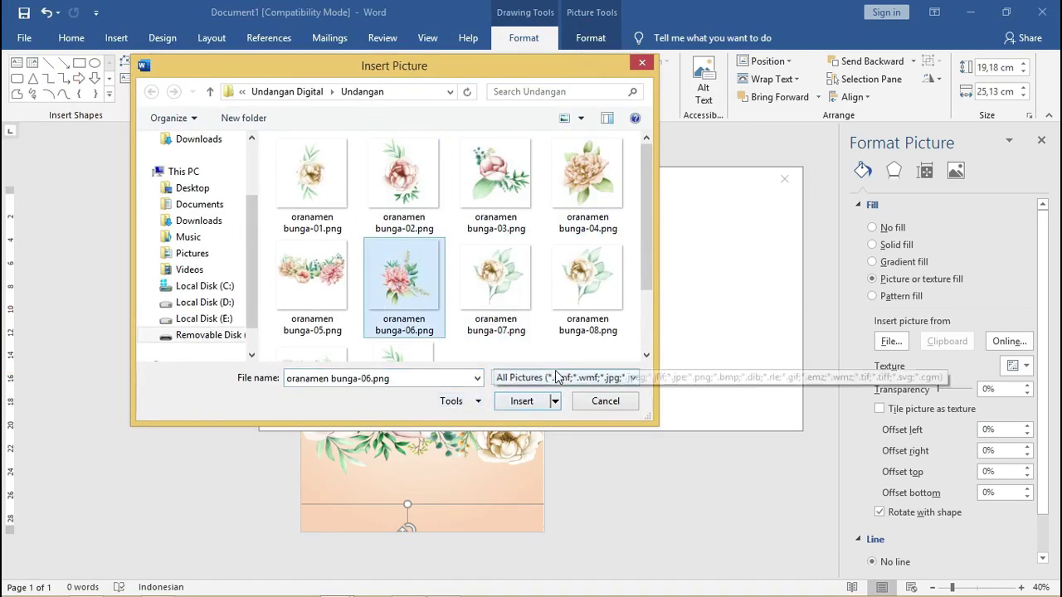
drag(649, 261, 649, 263)
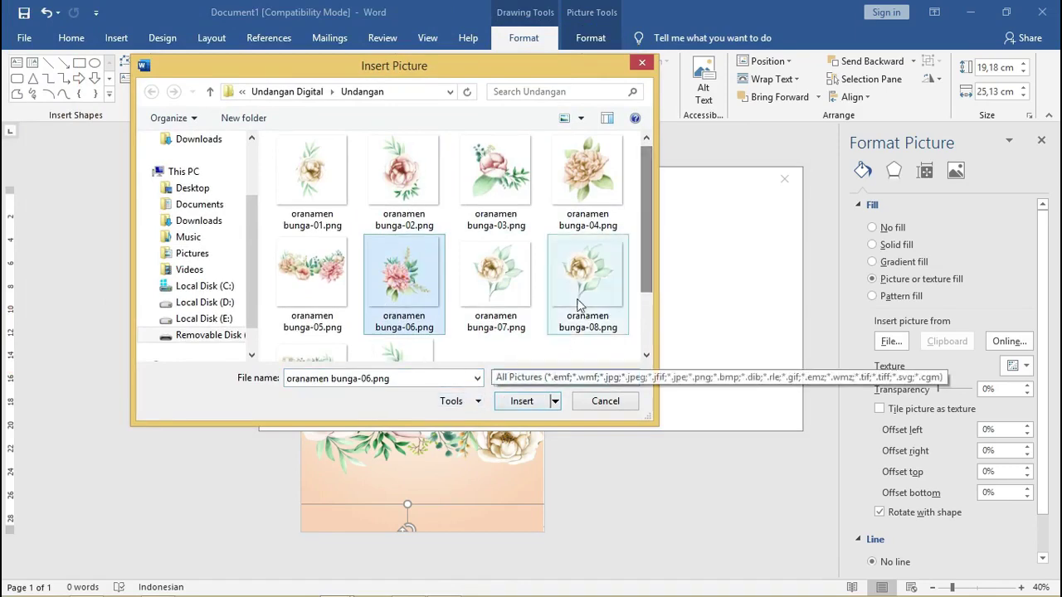
click(522, 401)
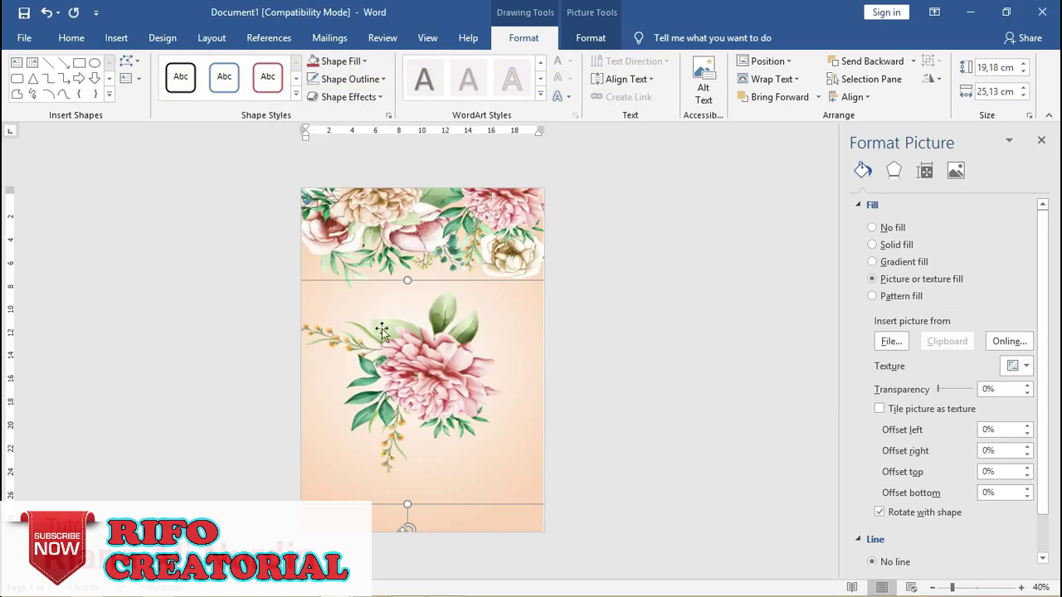
Shrink the bouquet picture to 10,56 × 11,41 cm and move it onto the page.
drag(425, 344, 372, 309)
drag(366, 362, 496, 361)
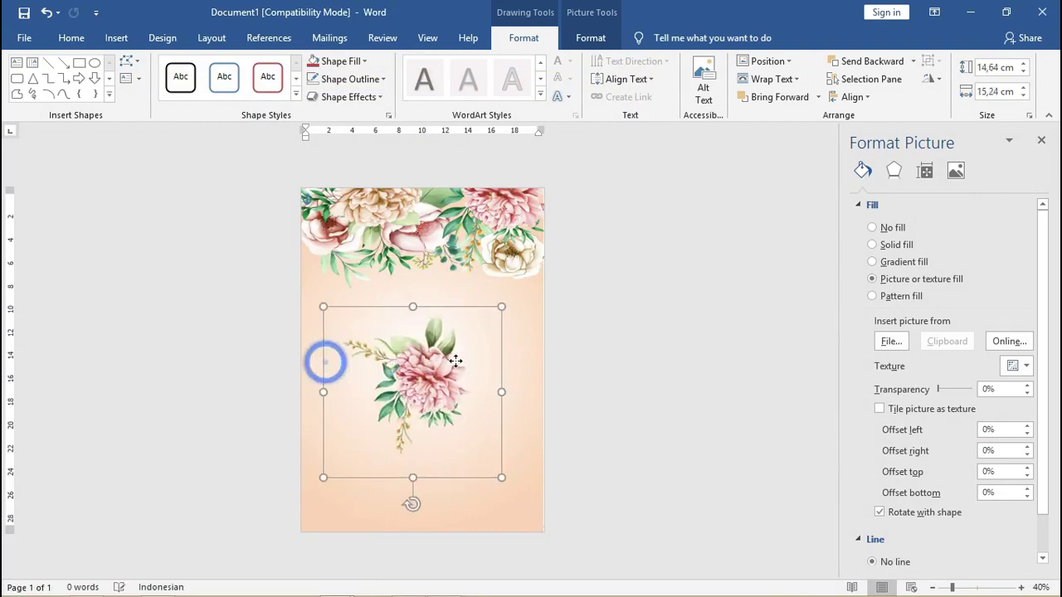
mouse_move(414, 479)
mouse_down()
mouse_move(412, 457)
mouse_move(412, 472)
mouse_up()
drag(323, 470, 371, 430)
drag(434, 382, 504, 282)
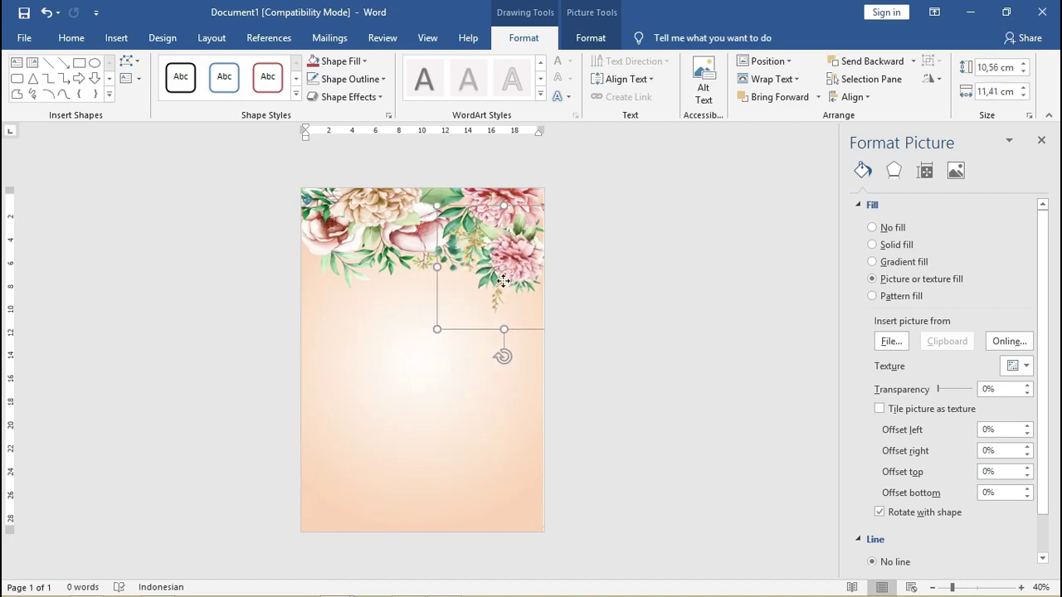
Nudge the floral border and the bouquet together slightly upward.
click(402, 217)
drag(403, 226, 433, 217)
click(512, 260)
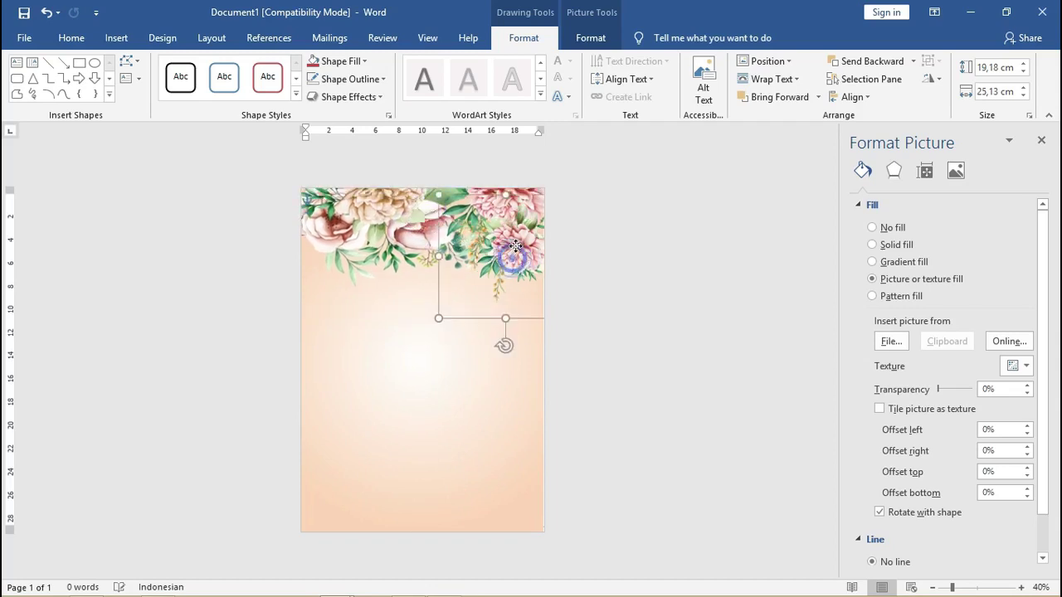
shift+click(408, 227)
drag(407, 236, 407, 226)
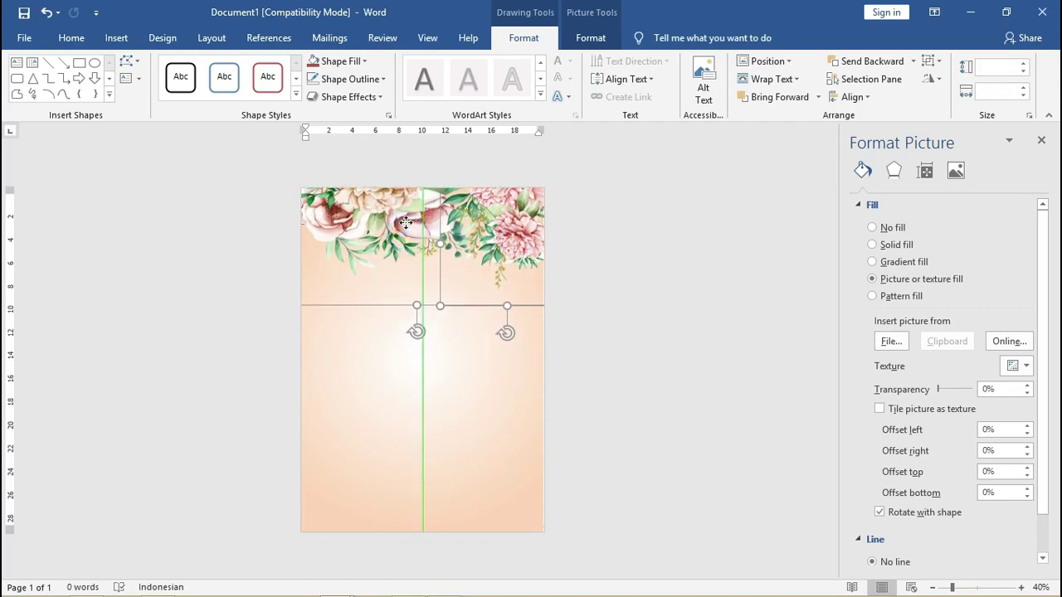
click(598, 231)
Move the bouquet to the top-left corner, rotate it 90° right and flip it horizontally.
click(507, 247)
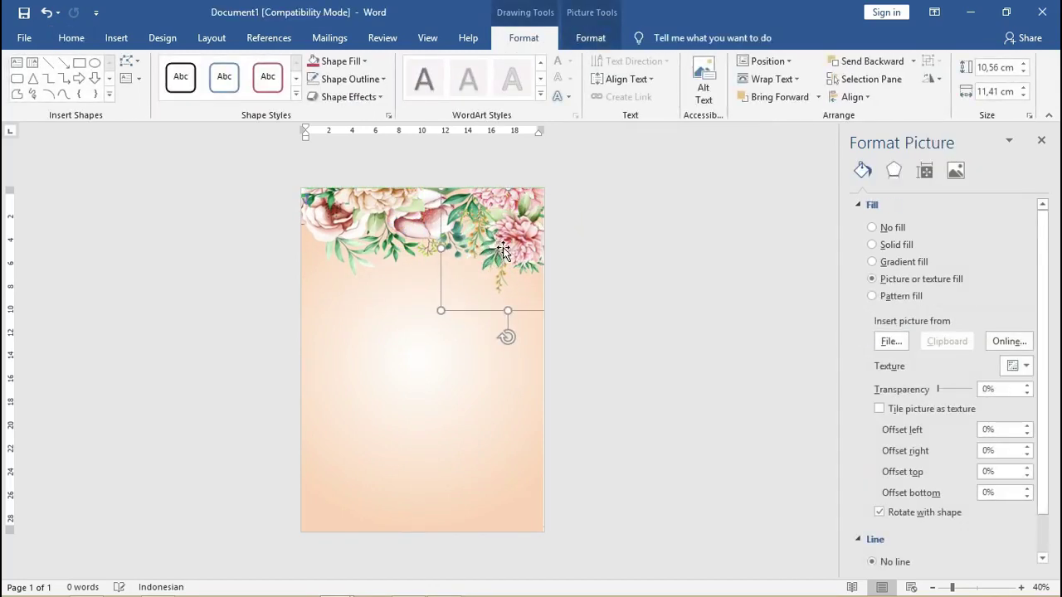
drag(503, 250, 373, 247)
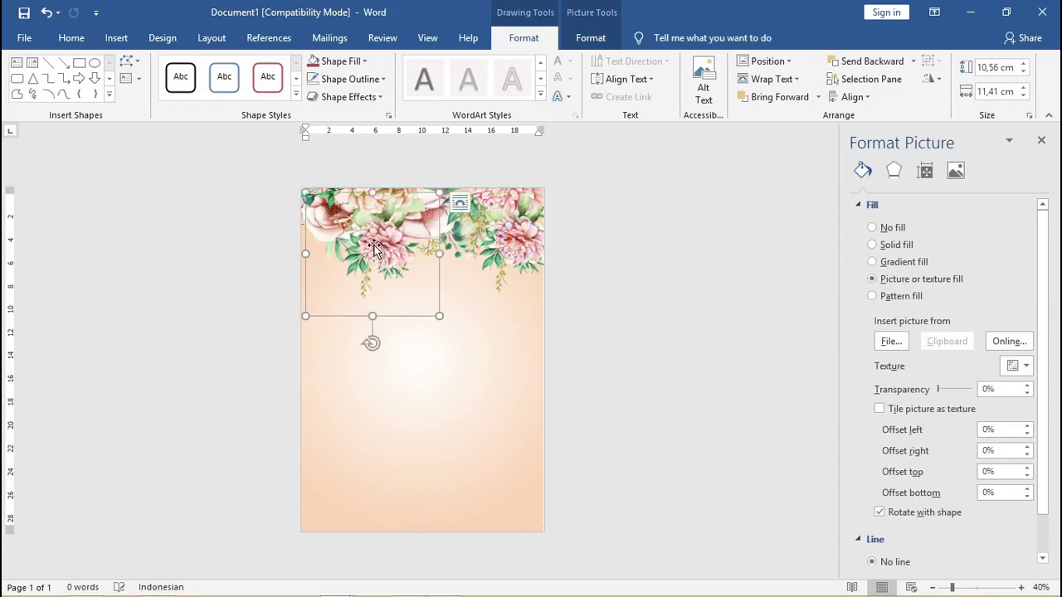
drag(374, 345, 457, 251)
click(930, 79)
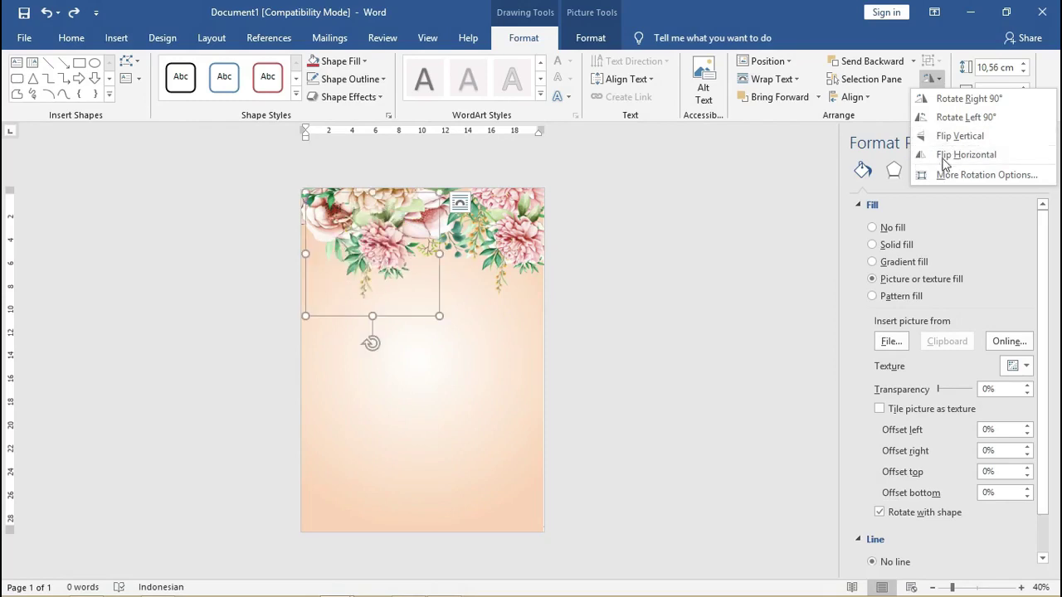
click(944, 159)
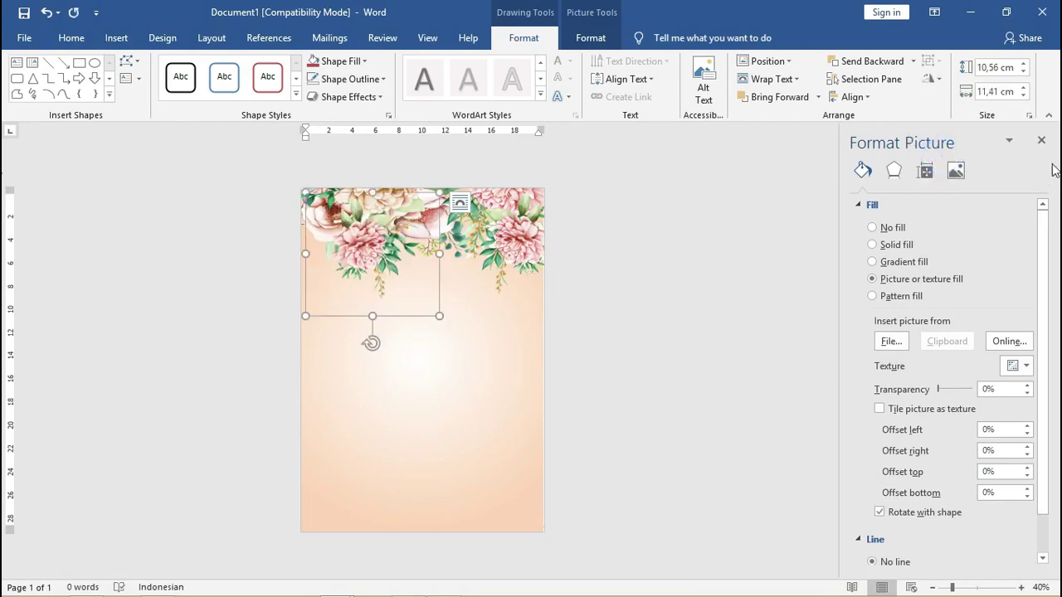
click(931, 81)
drag(373, 254, 347, 254)
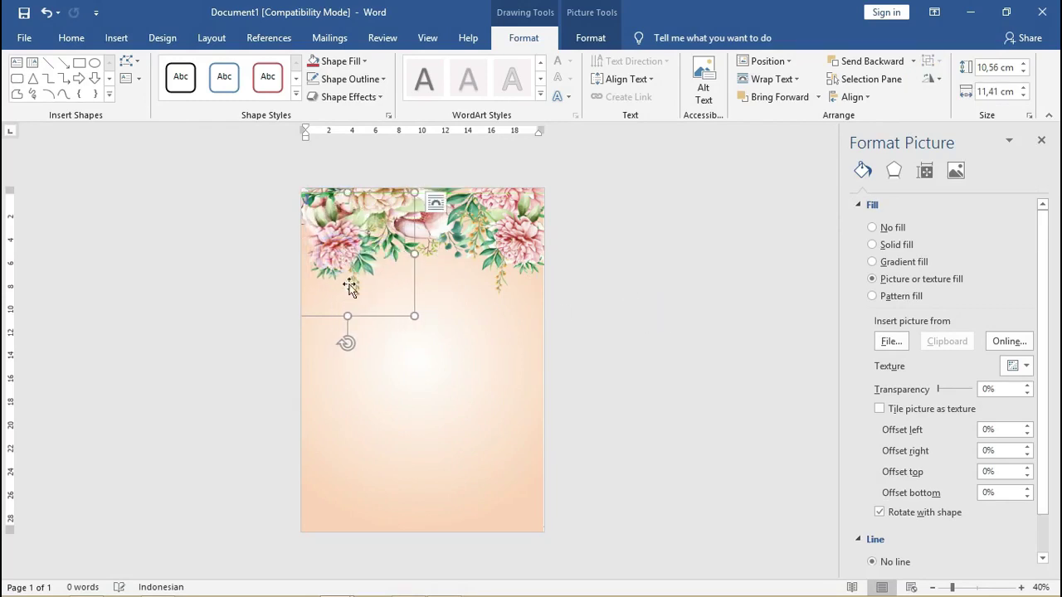
Fill the shape with the oranamen bunga-04 flower image.
click(357, 60)
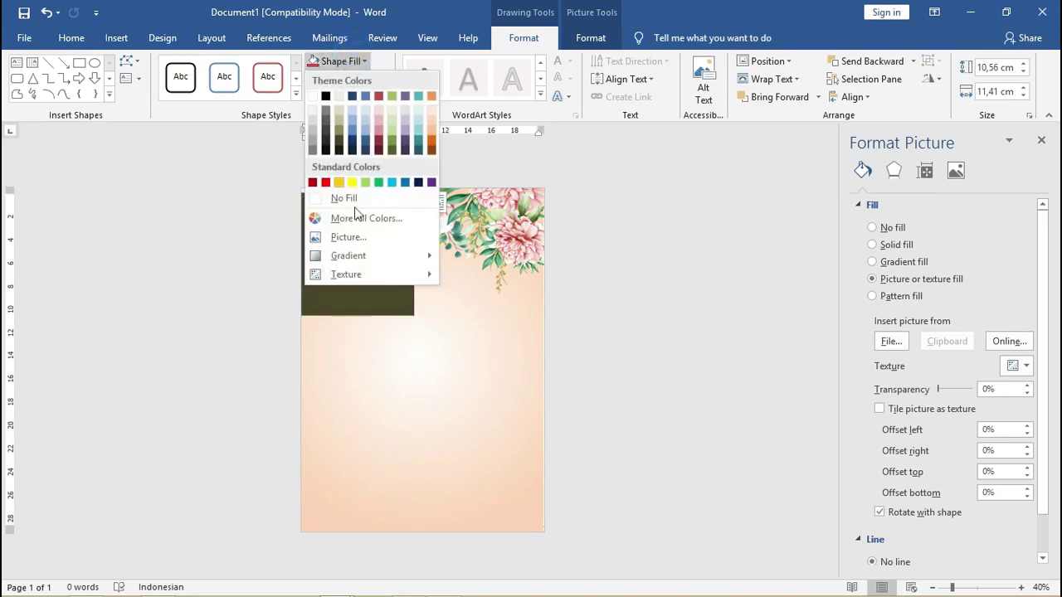
click(368, 239)
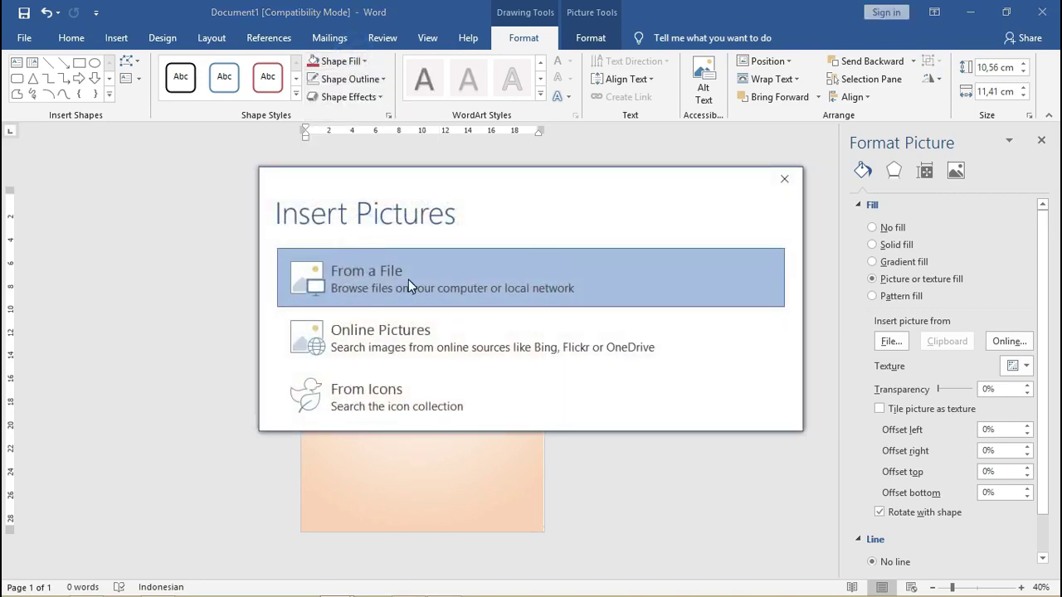
click(408, 279)
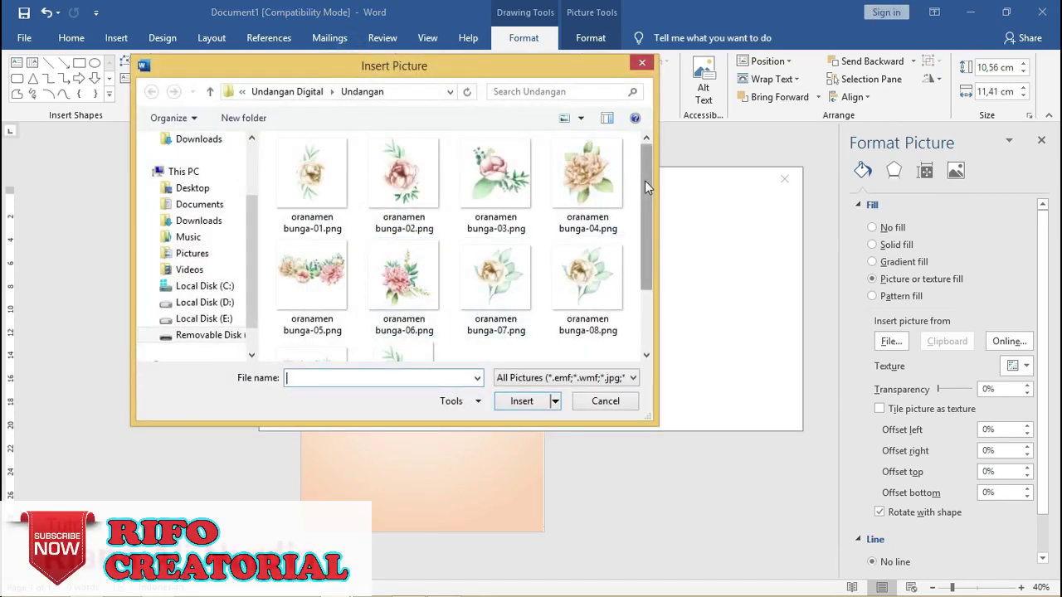
click(588, 173)
click(523, 405)
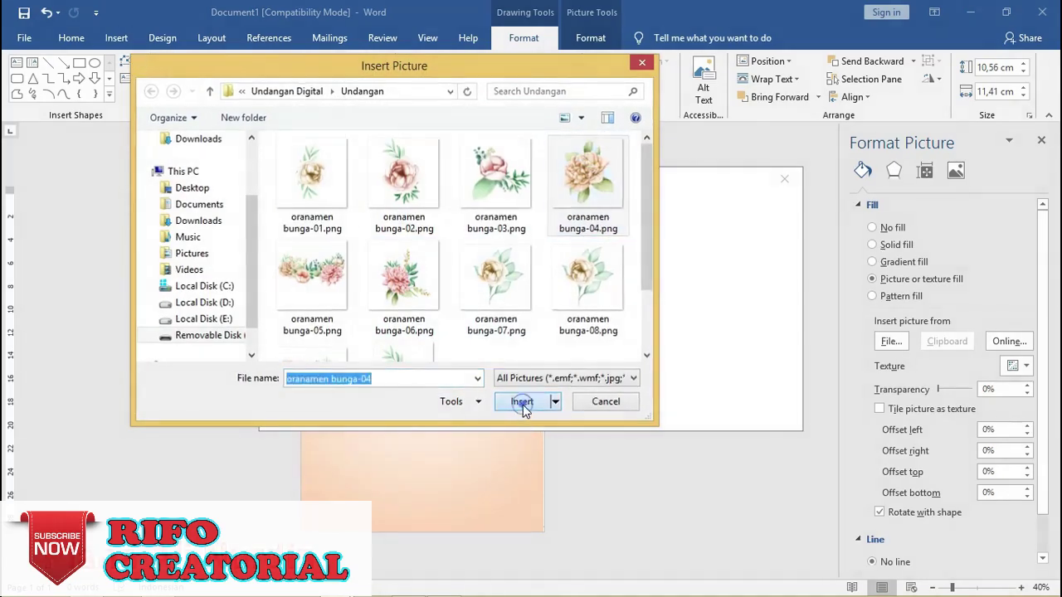
Shift the flower picture slightly right and flip it horizontally.
mouse_move(417, 282)
mouse_down()
mouse_move(407, 265)
mouse_move(419, 274)
mouse_up()
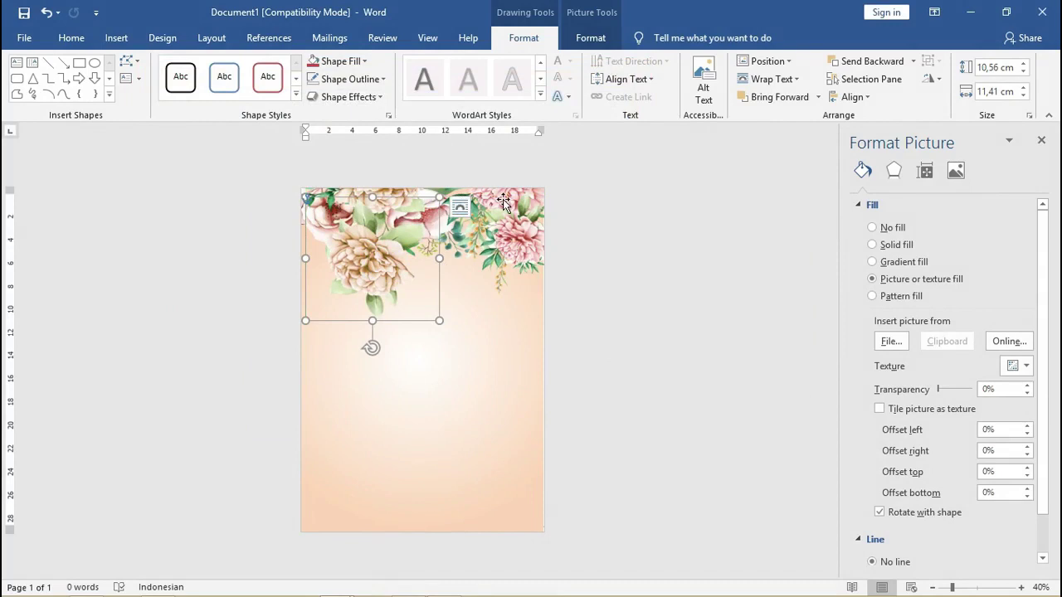
click(932, 79)
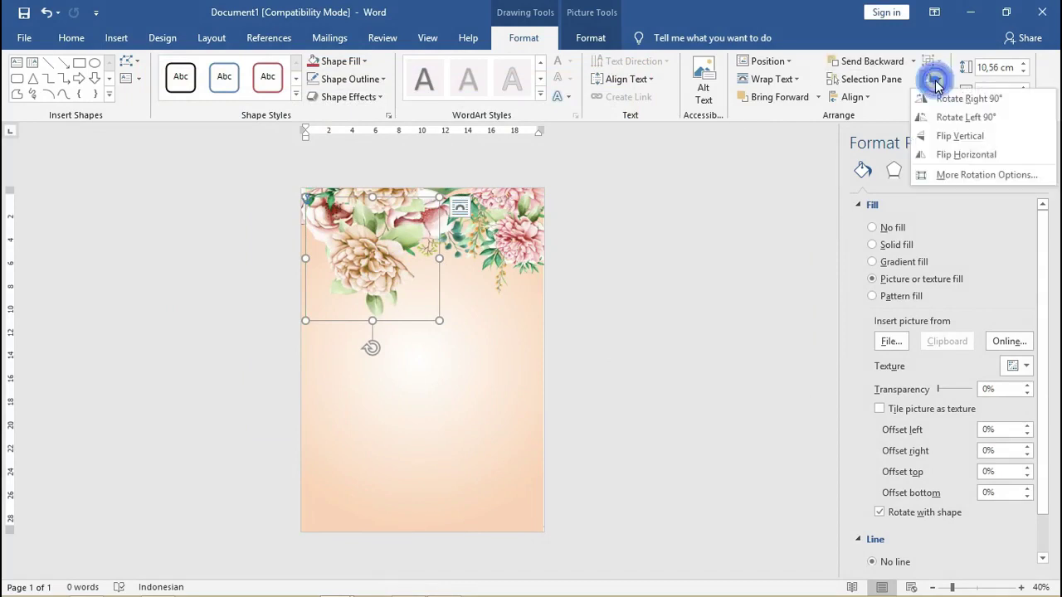
click(944, 156)
click(728, 240)
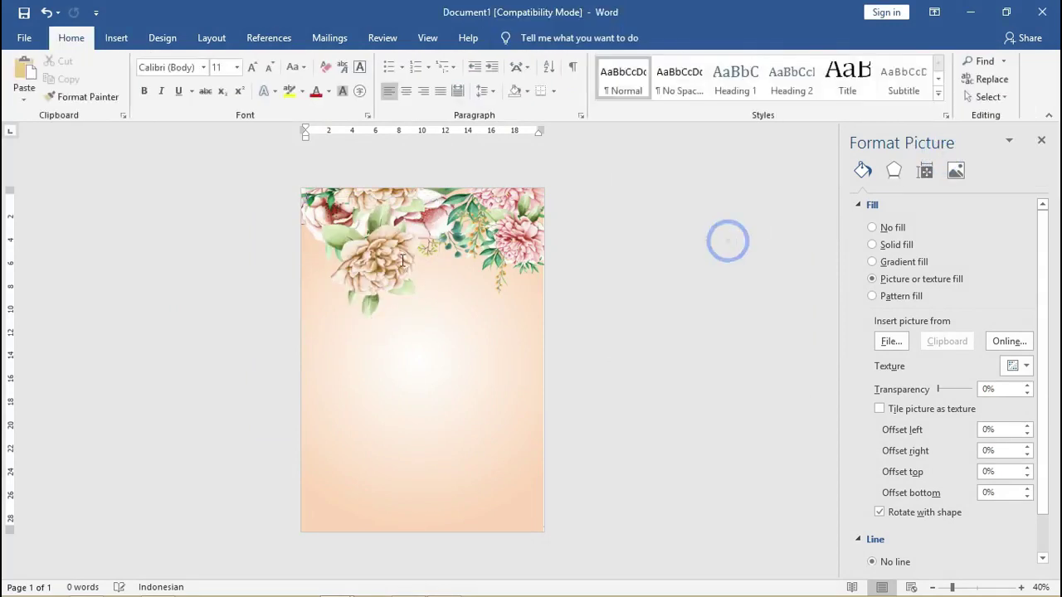
click(389, 259)
Arrange the three flower pictures and copy them into the page's lower half.
drag(389, 259, 339, 233)
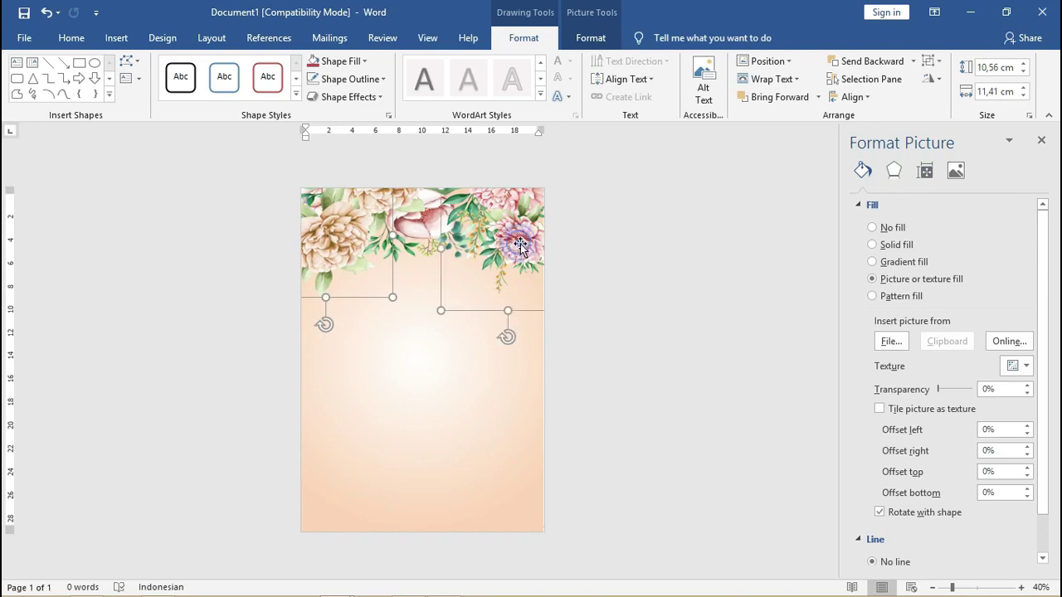
drag(507, 232, 532, 247)
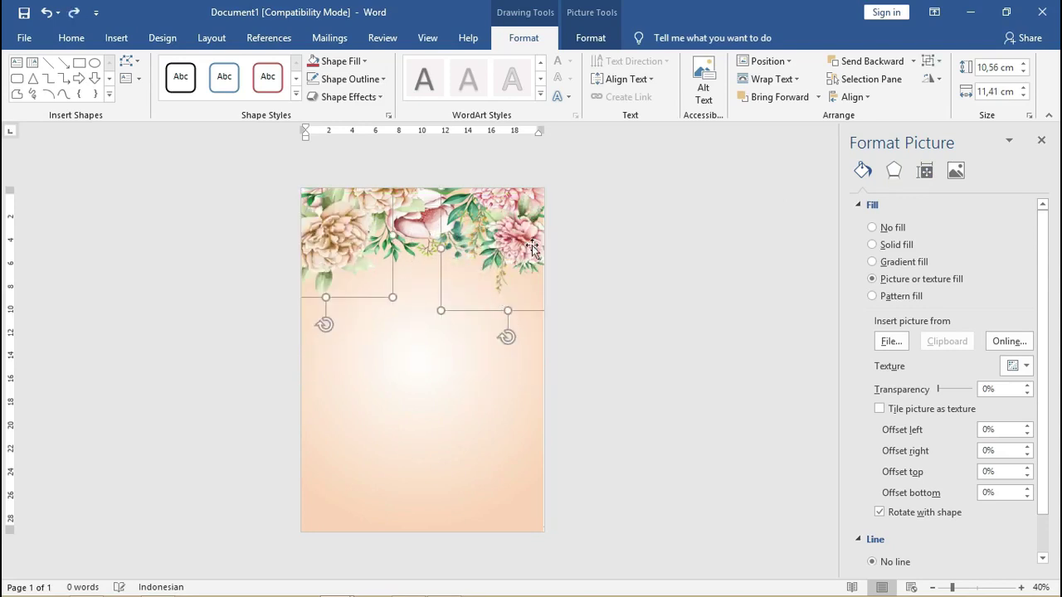
shift+click(428, 225)
drag(428, 217, 408, 258)
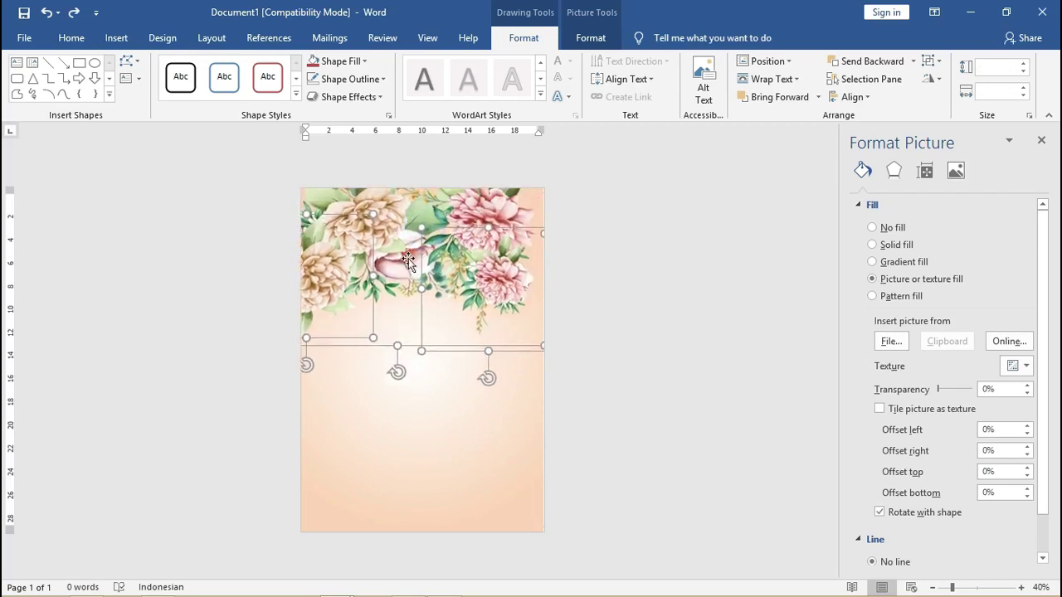
key(ctrl+z)
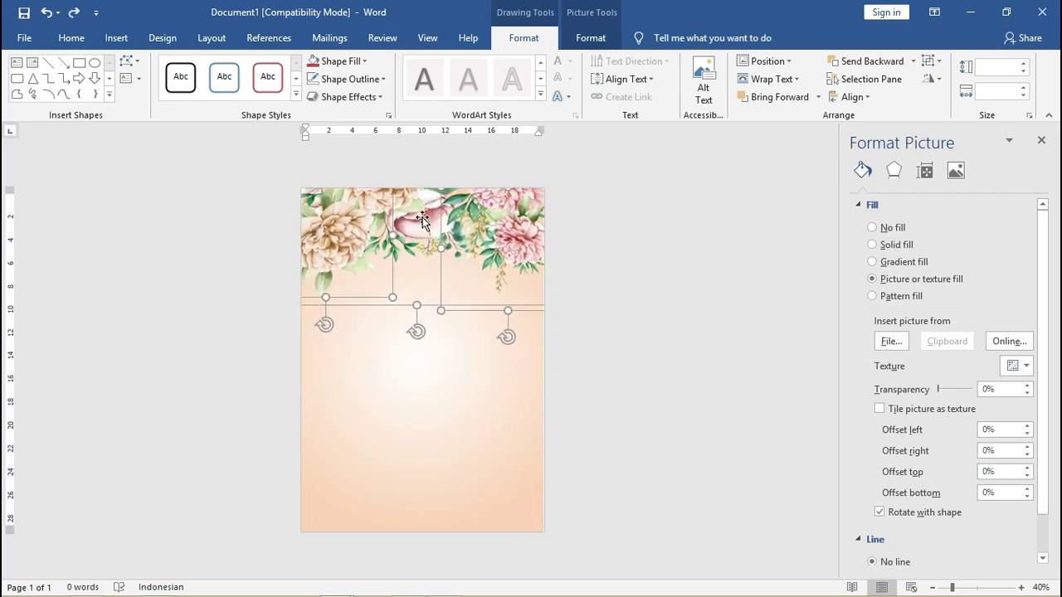
drag(429, 221, 416, 435)
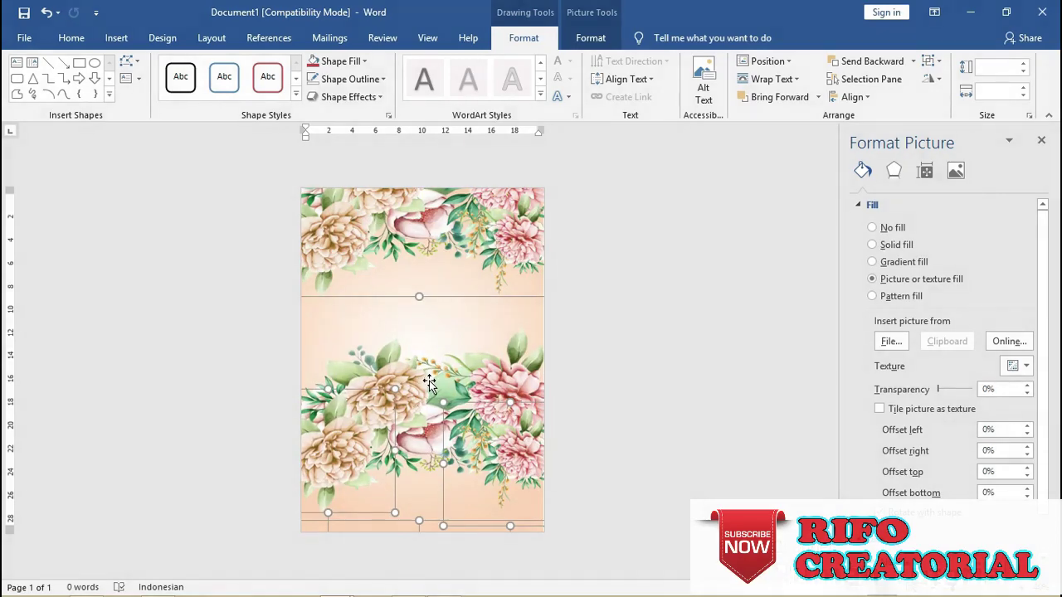
Group the three lower flower pictures, shrink the group and rotate it upside down.
right_click(430, 383)
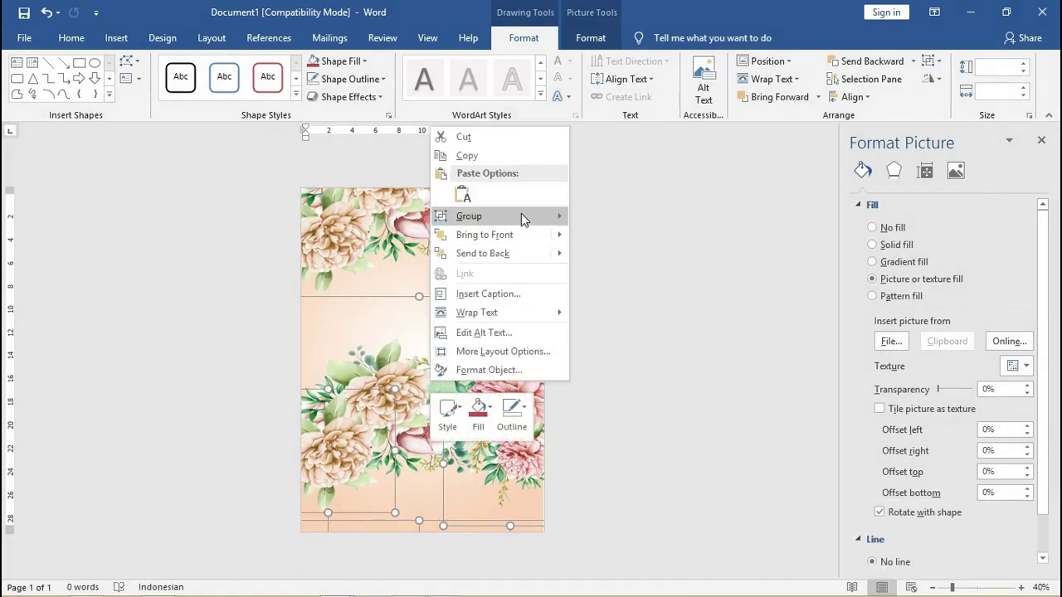
mouse_move(521, 216)
click(585, 218)
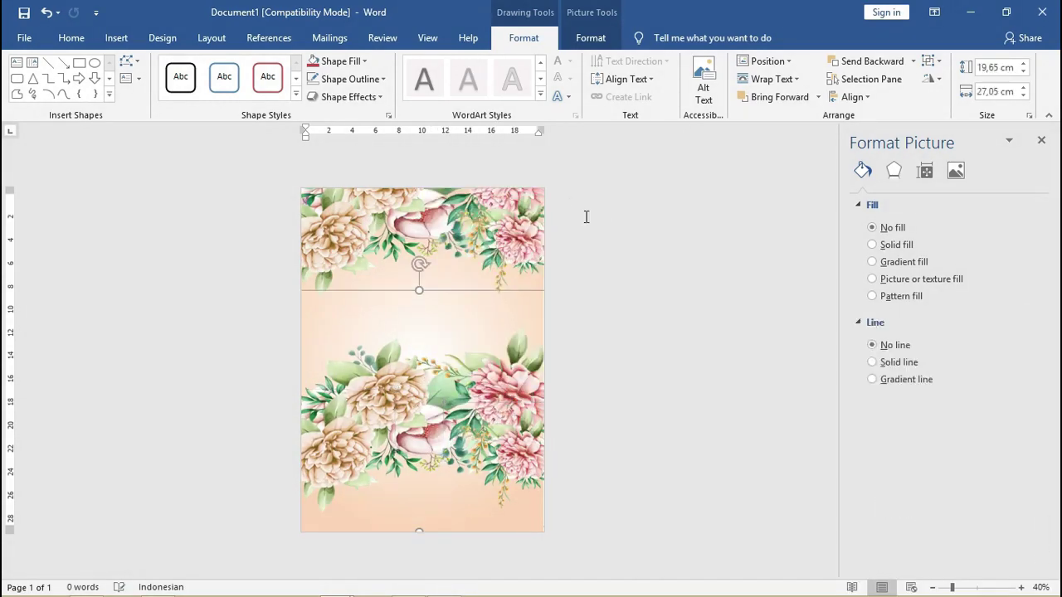
drag(394, 380, 483, 399)
drag(365, 290, 346, 408)
drag(423, 304, 417, 490)
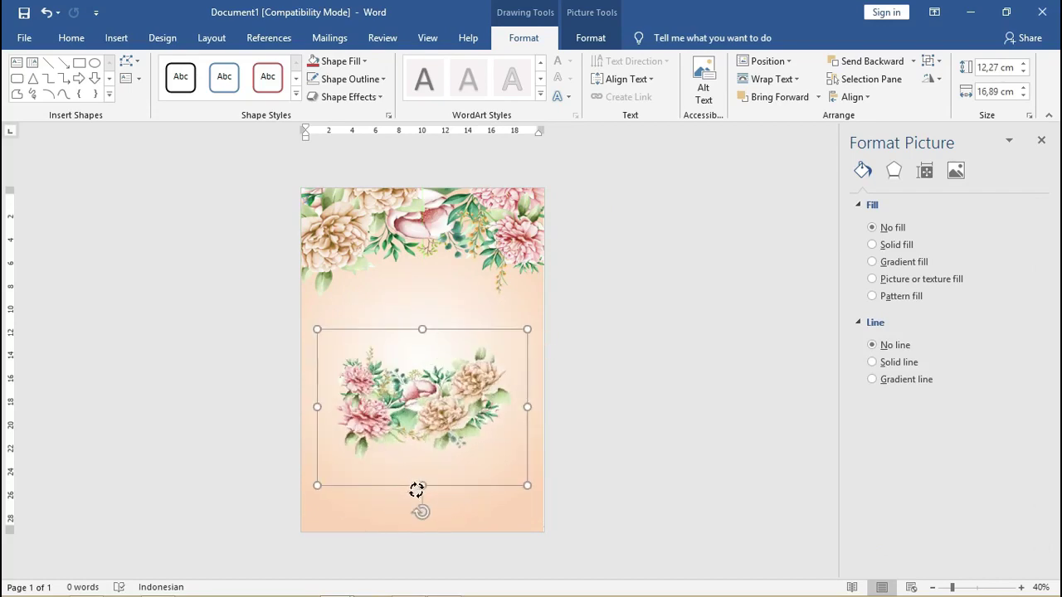
Move the flower group to the page bottom and enlarge it to 15,51 × 21,36 cm.
click(458, 408)
click(410, 392)
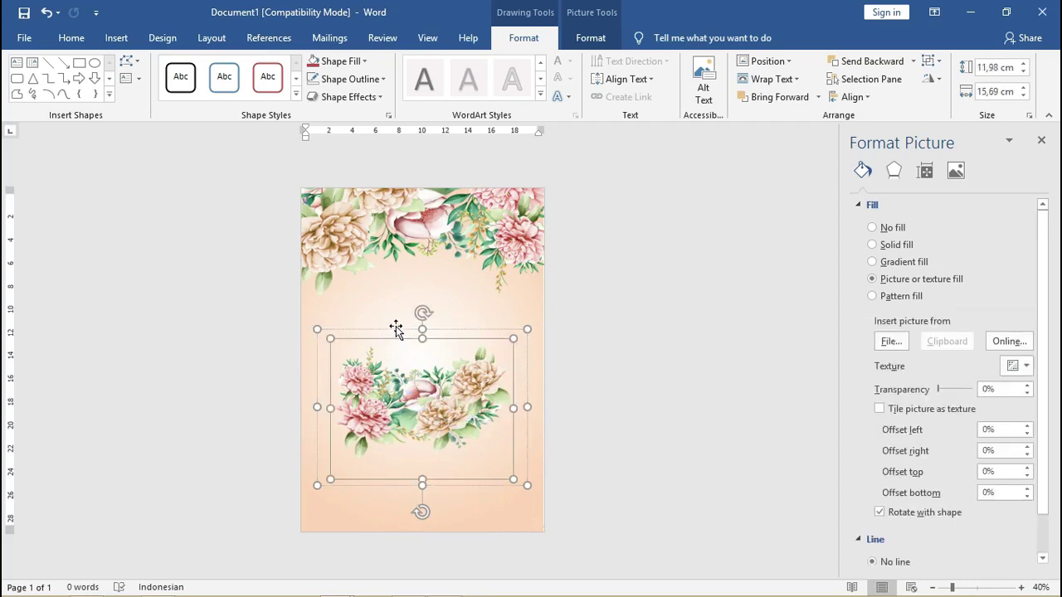
drag(396, 329, 408, 420)
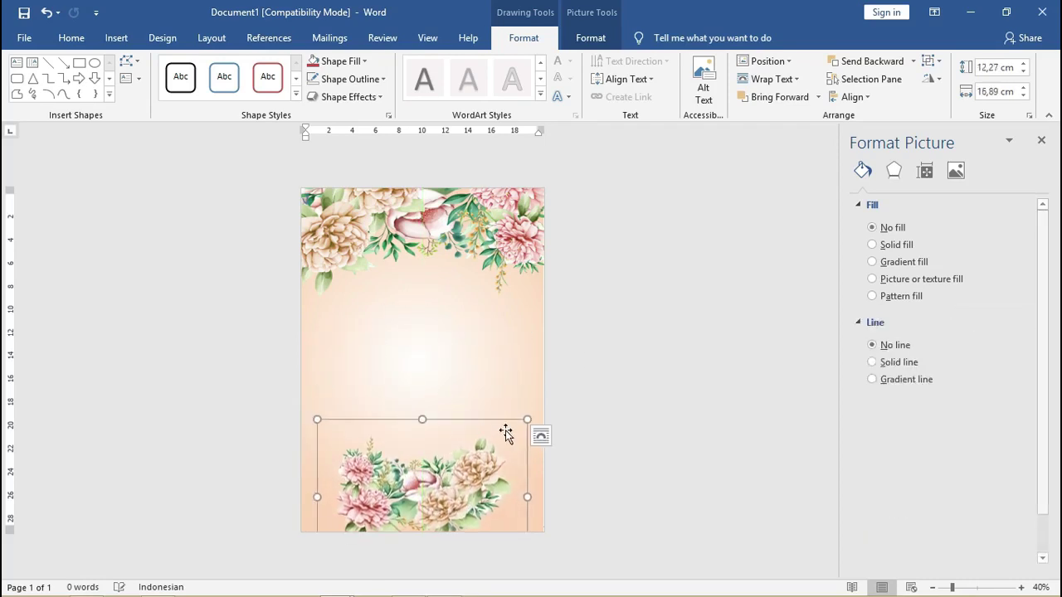
drag(528, 418, 579, 381)
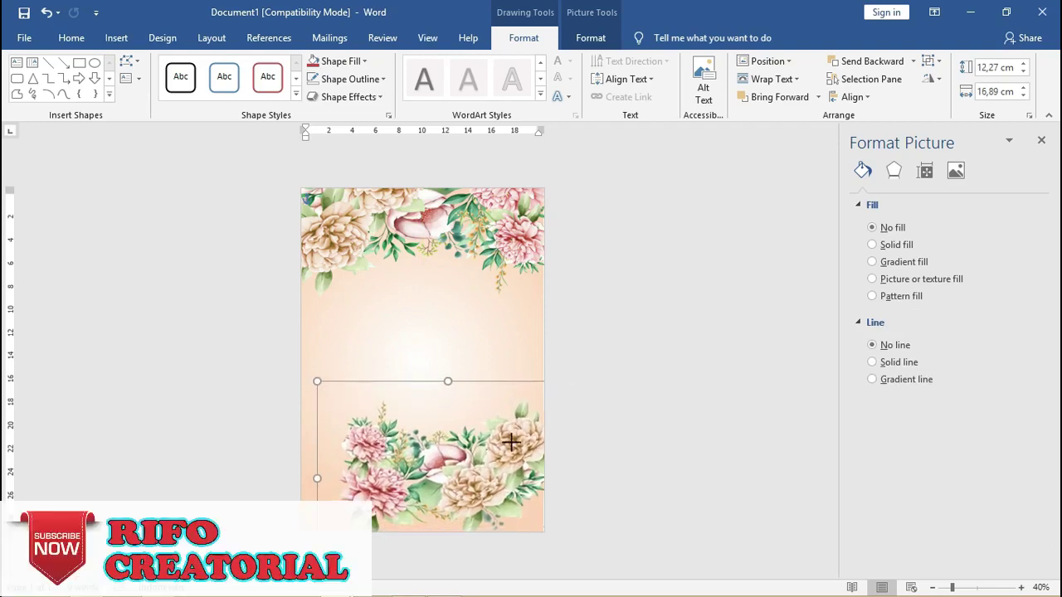
drag(496, 446, 490, 426)
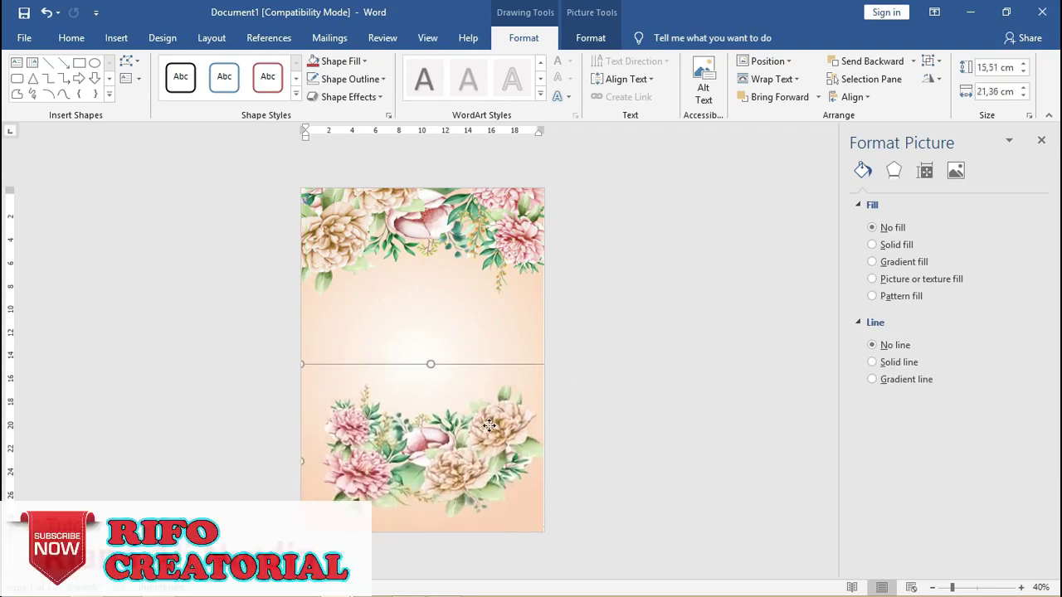
Ungroup the bottom flower group and move one piece further down.
right_click(490, 428)
mouse_move(573, 266)
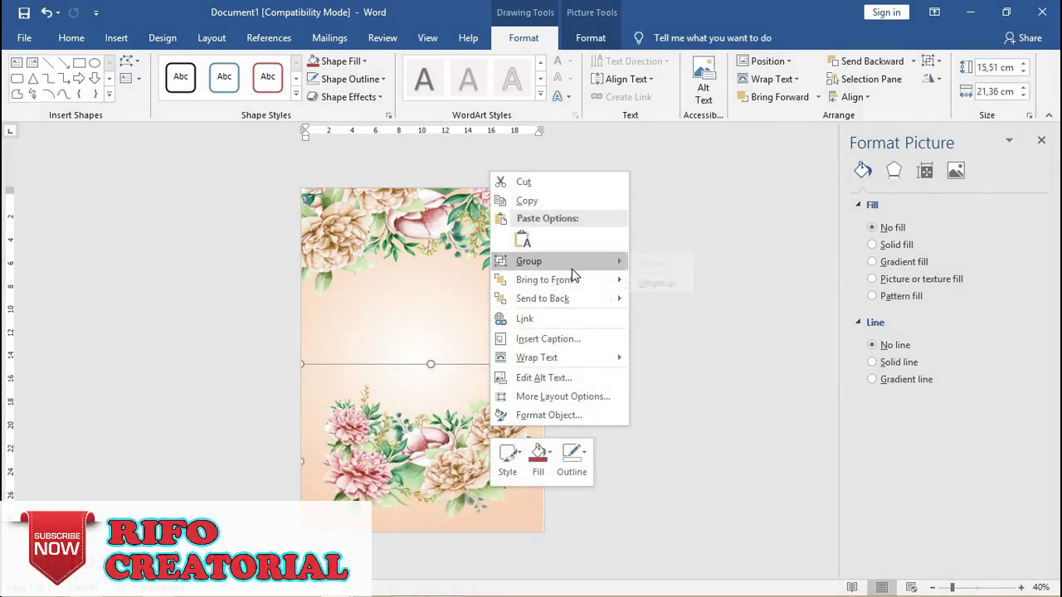
click(654, 286)
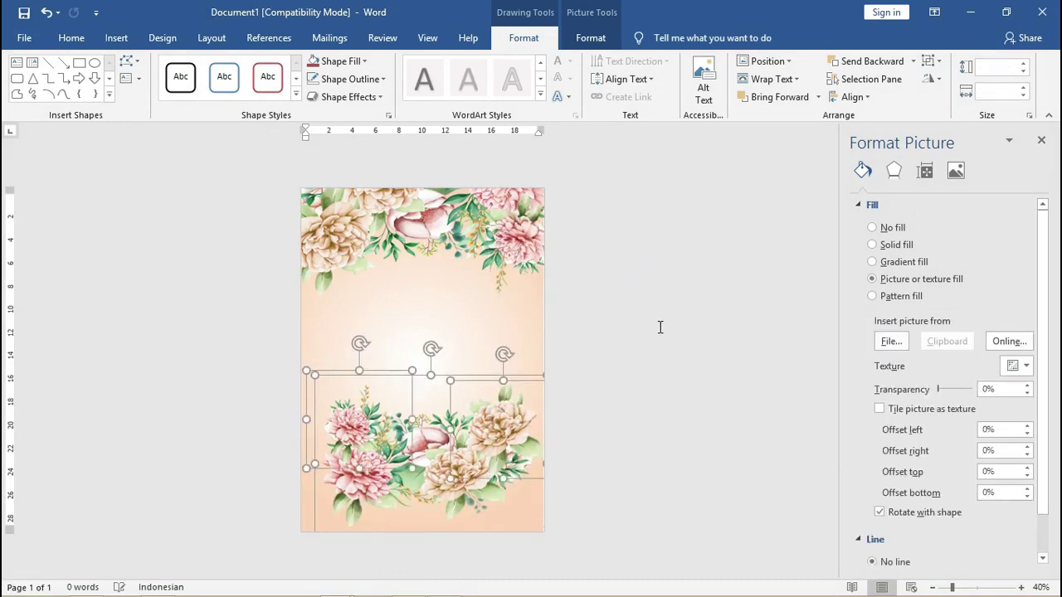
click(503, 422)
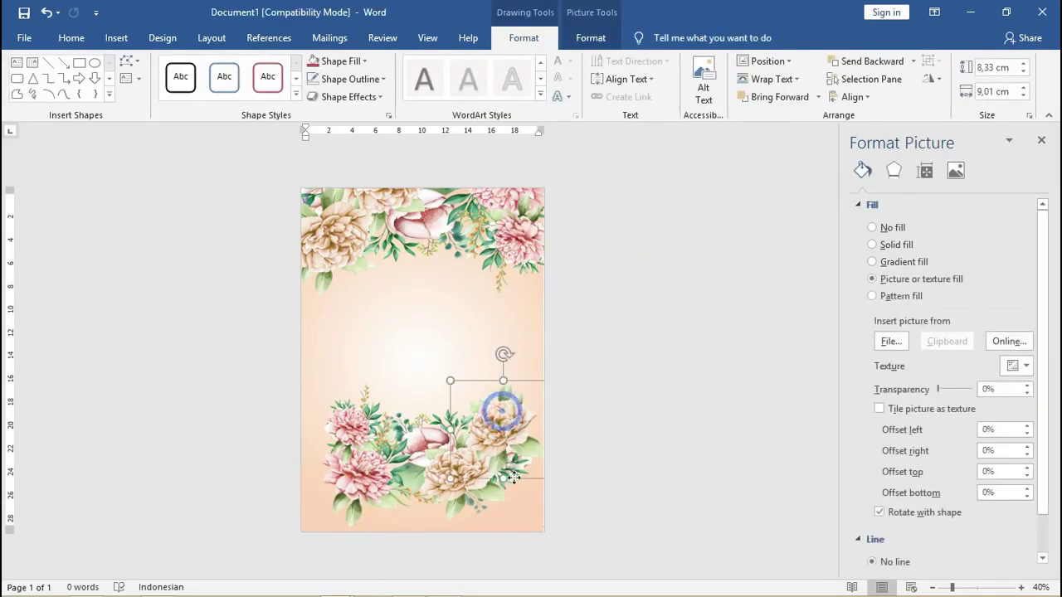
drag(502, 415, 519, 482)
Move the pink flower to the lower-left corner and lower the large border piece.
click(360, 462)
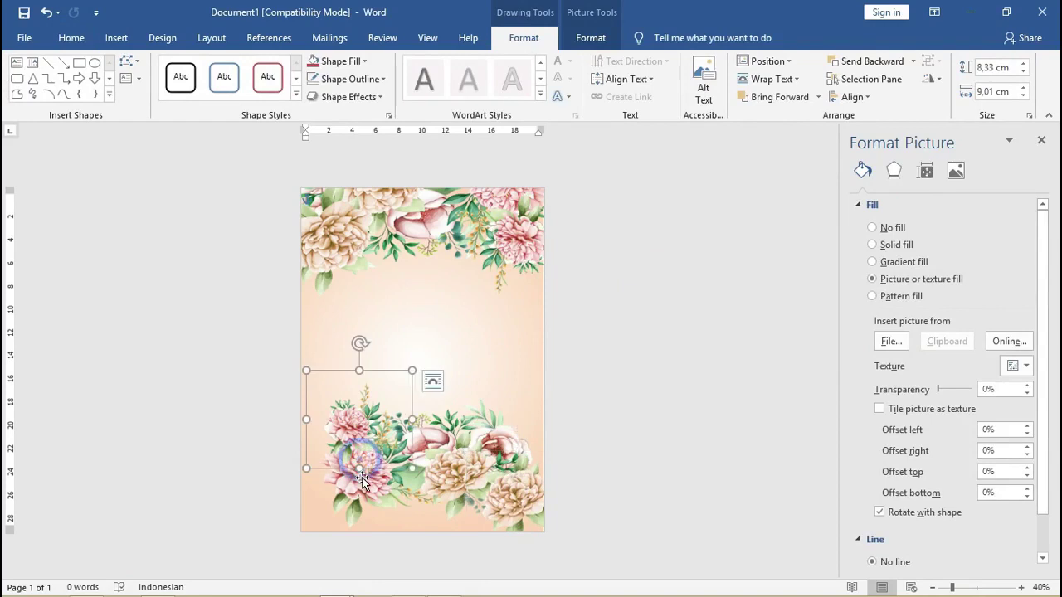
click(362, 465)
click(357, 444)
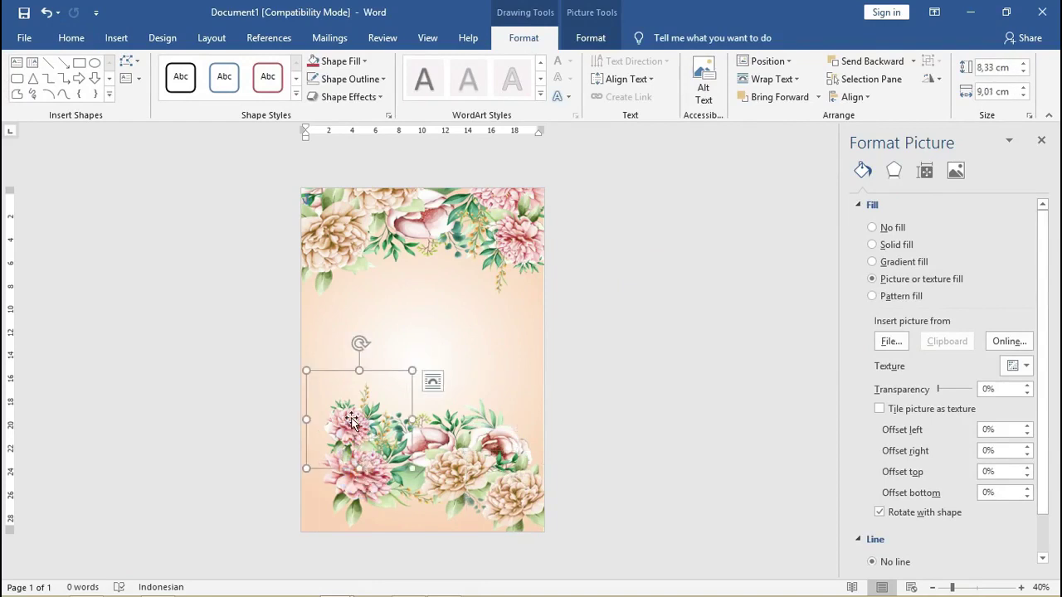
drag(357, 444, 352, 496)
click(433, 451)
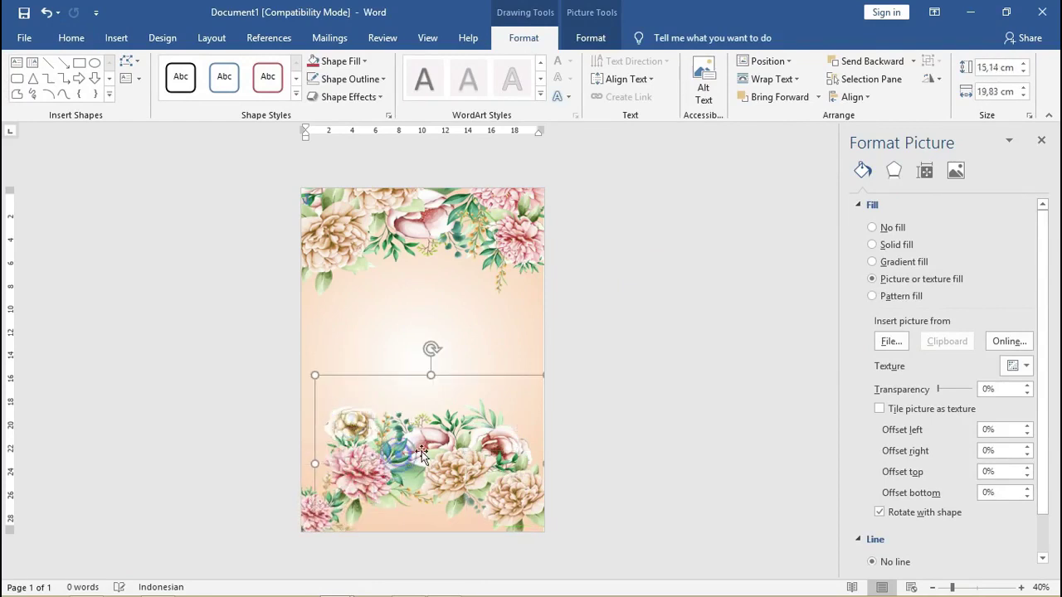
drag(435, 452, 417, 499)
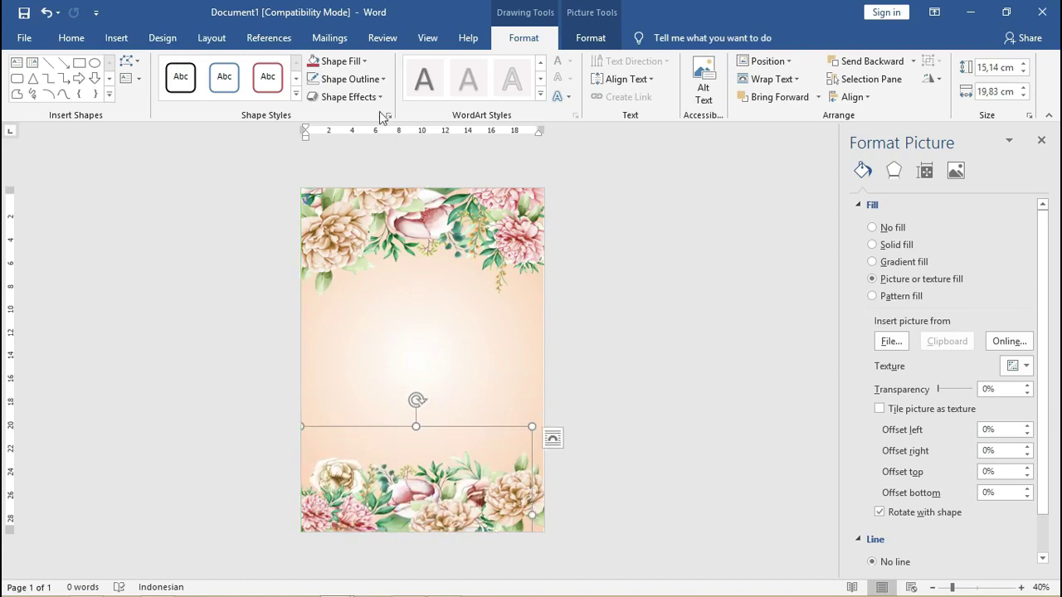
Fill the wide bottom shape with the oranamen bunga-05.png picture.
click(350, 62)
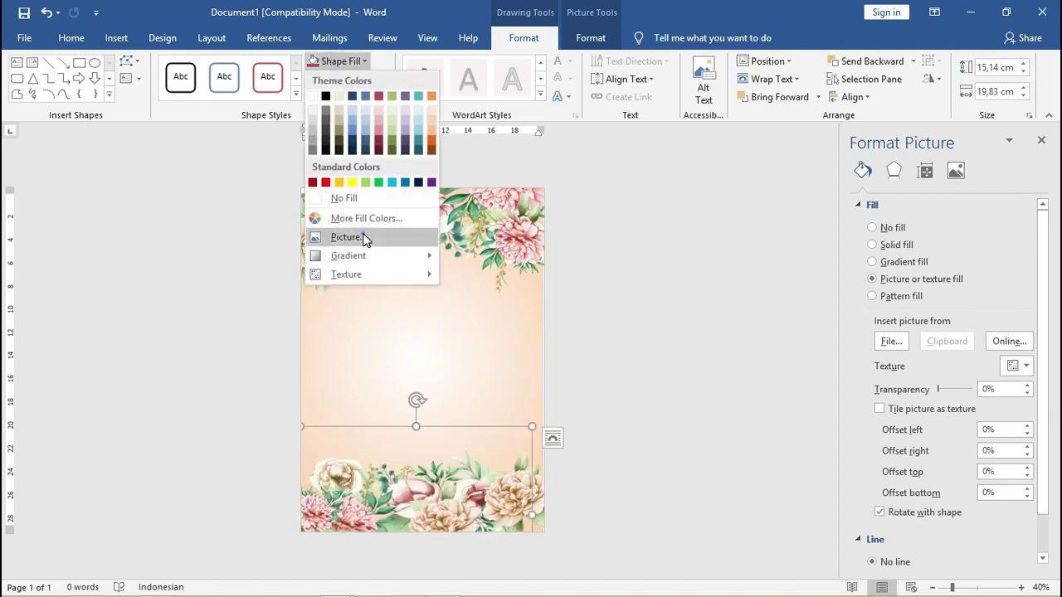
click(365, 238)
click(410, 280)
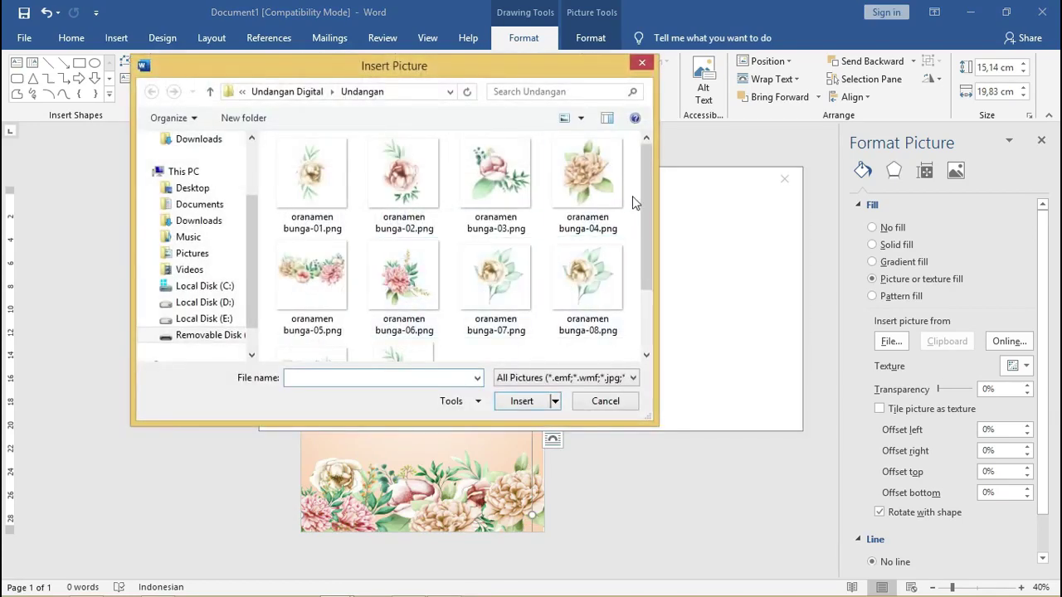
drag(642, 190, 642, 266)
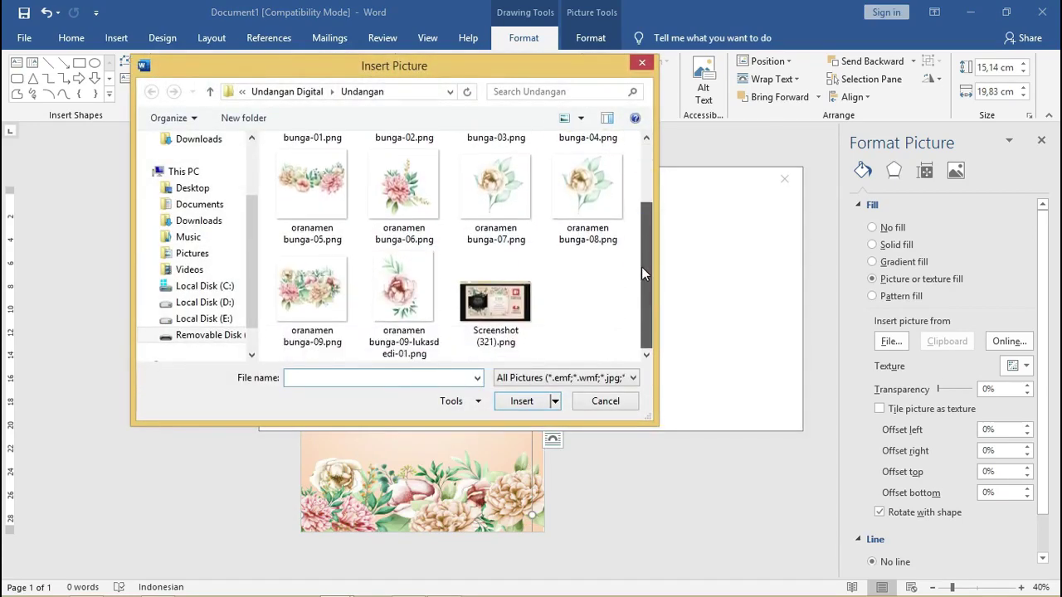
click(312, 189)
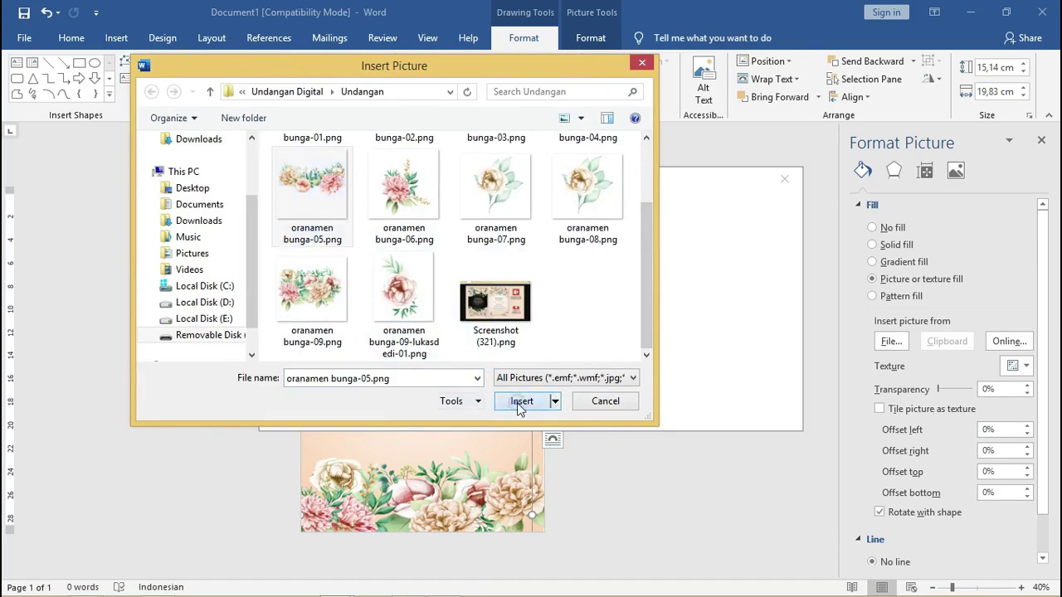
click(522, 402)
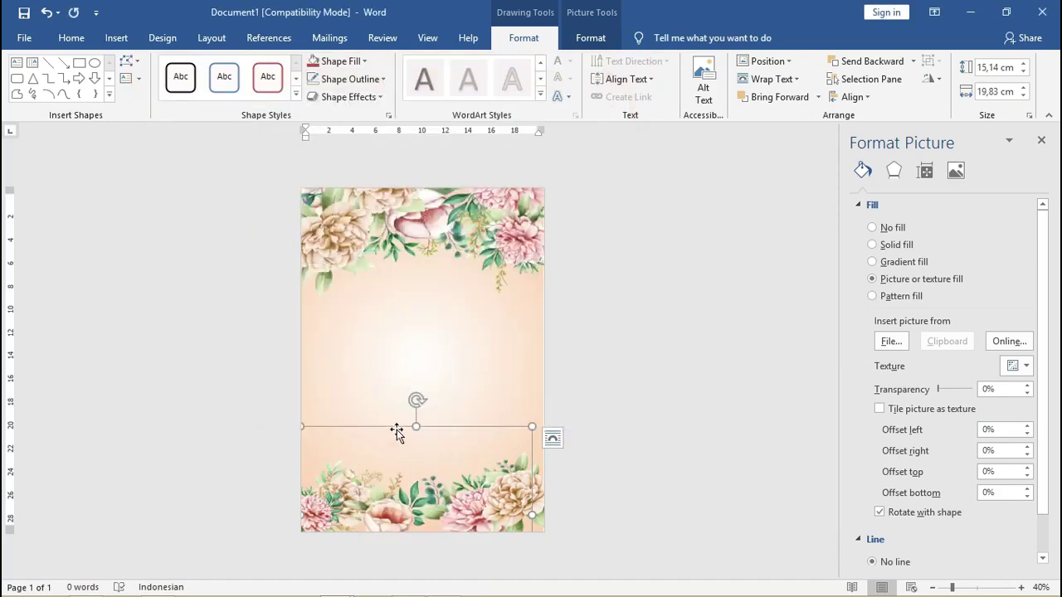
Enlarge the bottom picture upward to 18,48 × 19,83 cm and settle the pieces along the bottom.
drag(419, 426, 420, 388)
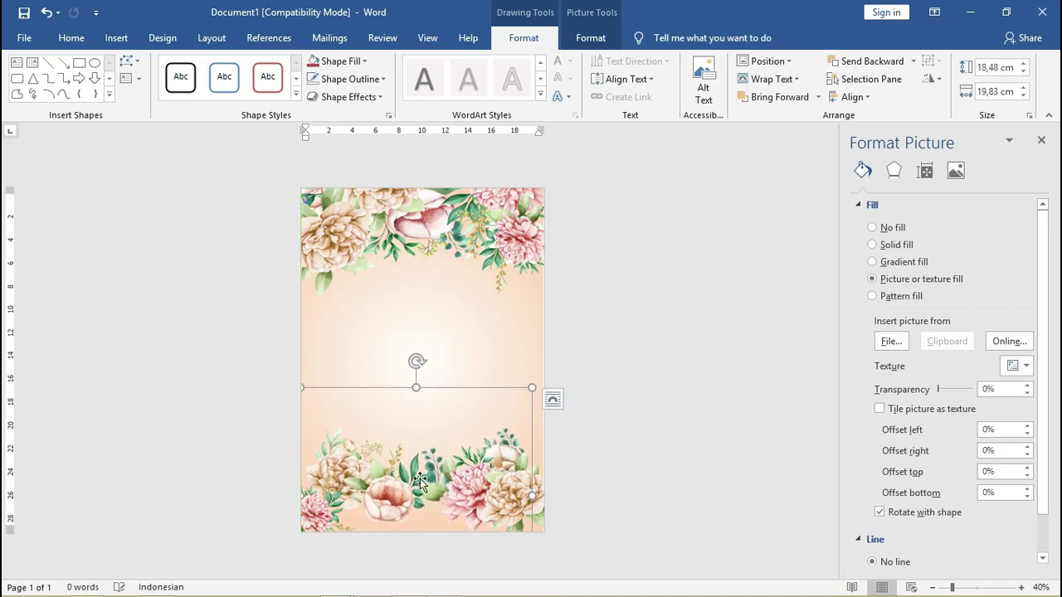
drag(420, 479, 419, 499)
click(506, 503)
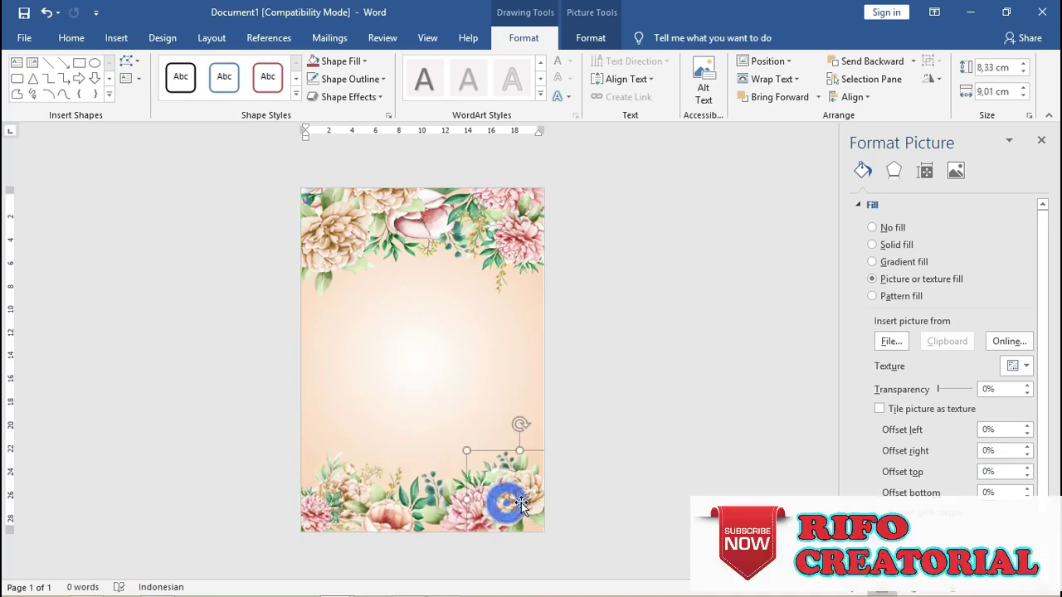
drag(515, 498, 518, 503)
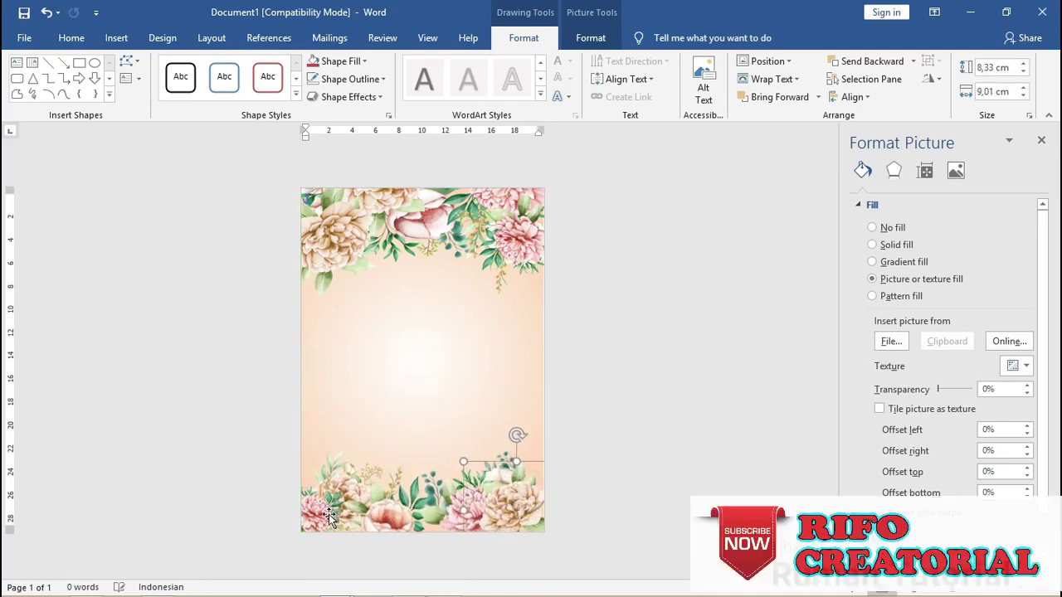
drag(328, 513, 323, 510)
click(400, 508)
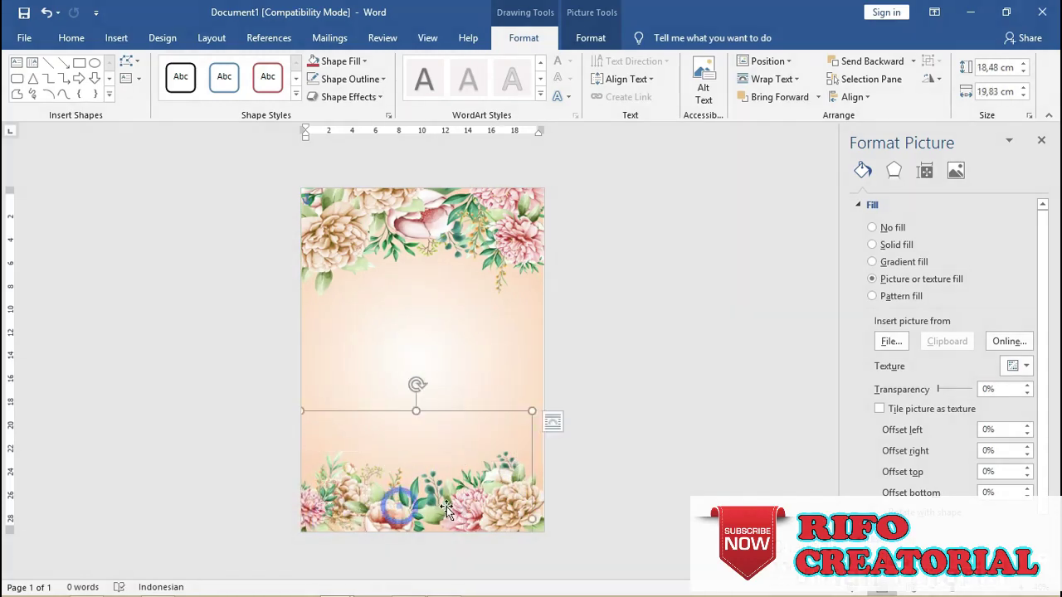
drag(443, 498, 446, 507)
click(647, 341)
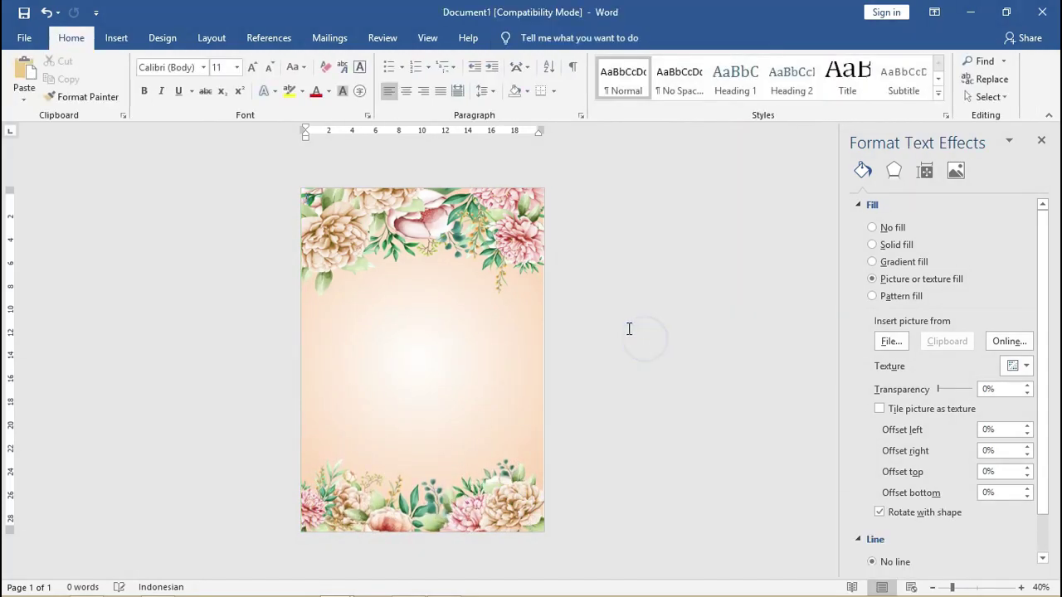
Scroll back up, deselect the floral background picture and show the Insert tab.
scroll(504, 341, up, 1)
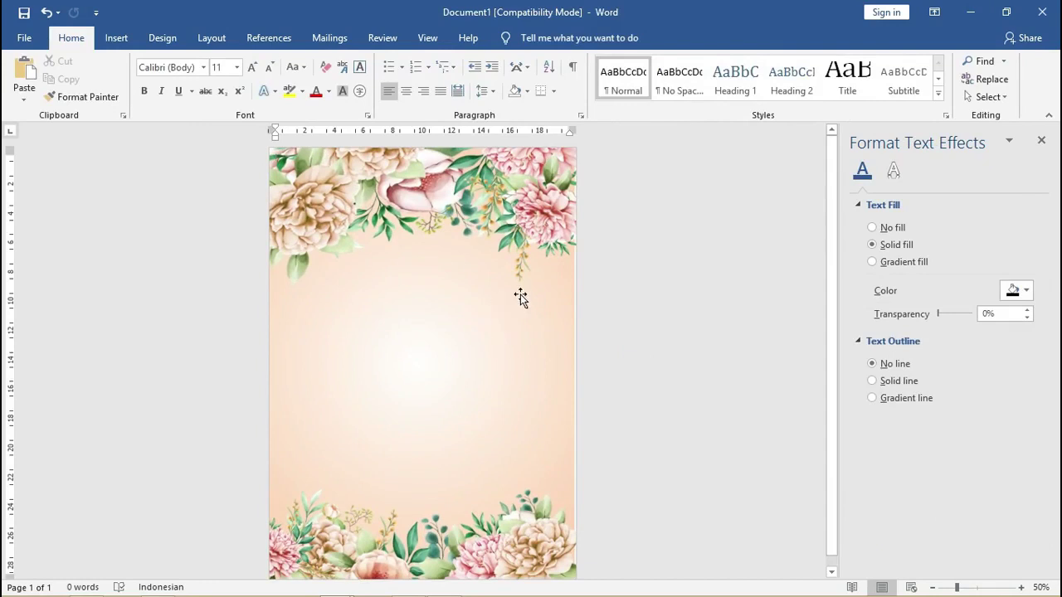
drag(836, 268, 833, 284)
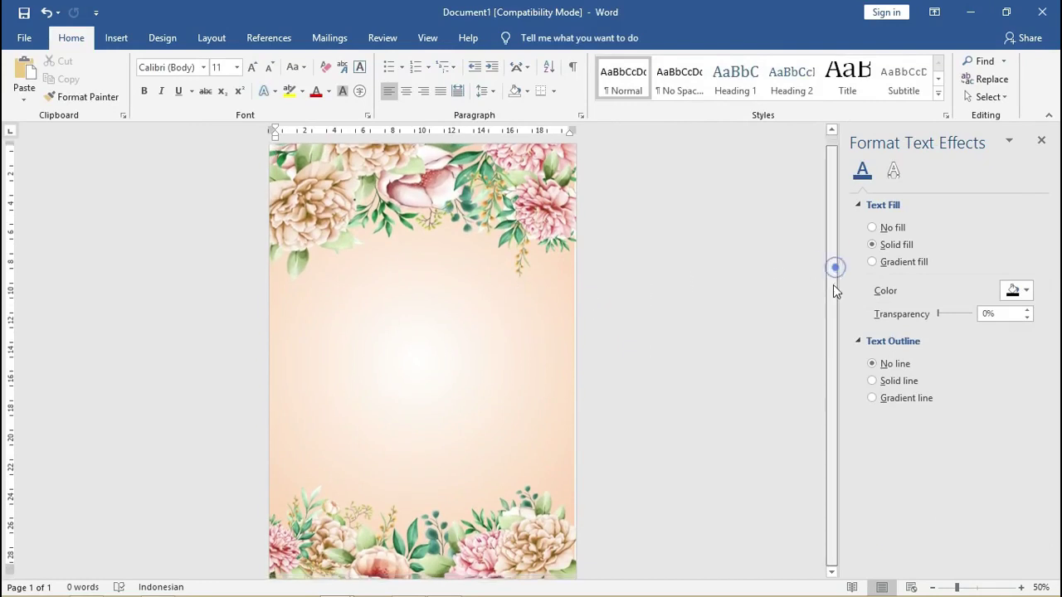
click(471, 332)
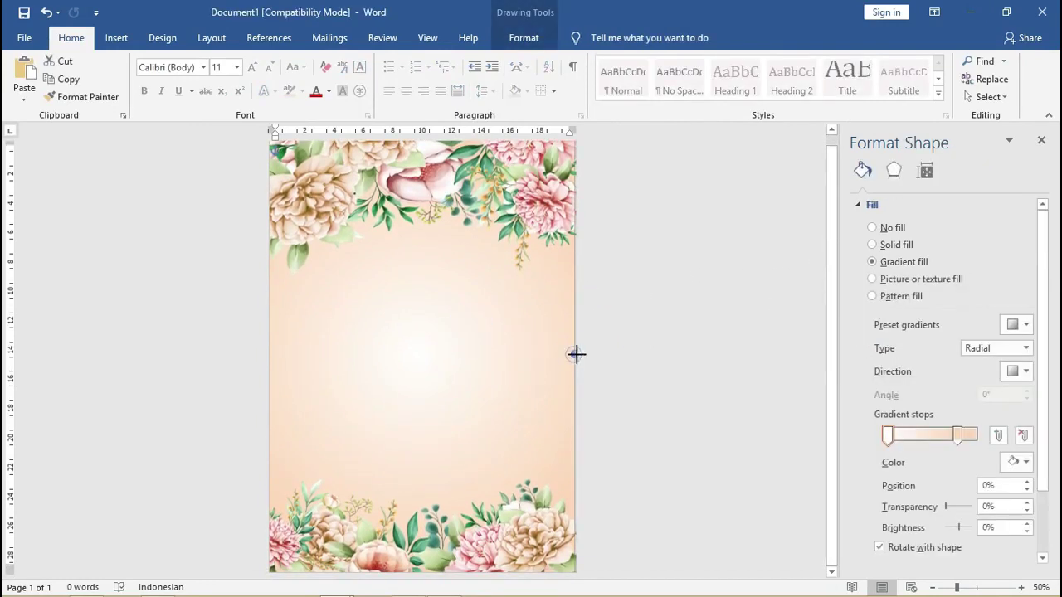
click(577, 354)
click(652, 325)
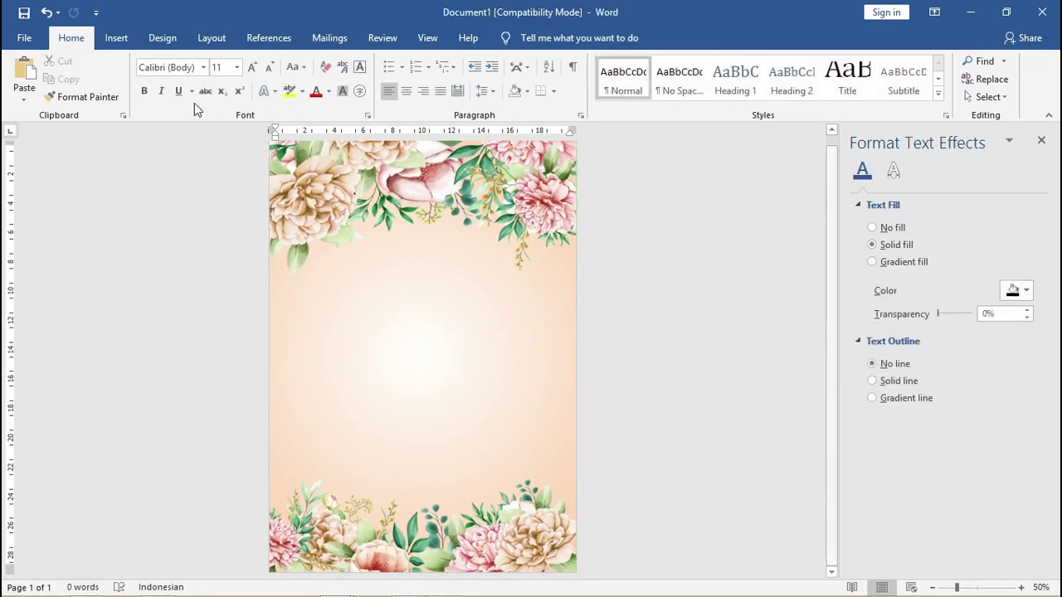
click(126, 41)
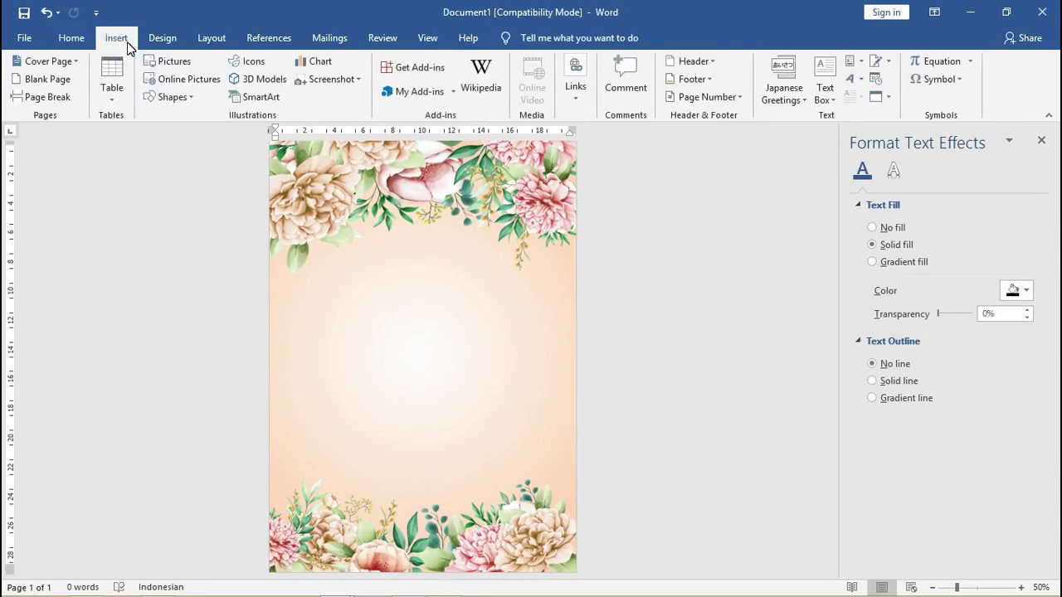
Draw a 19,79 × 18,36 cm text box between the top and bottom floral borders.
click(191, 98)
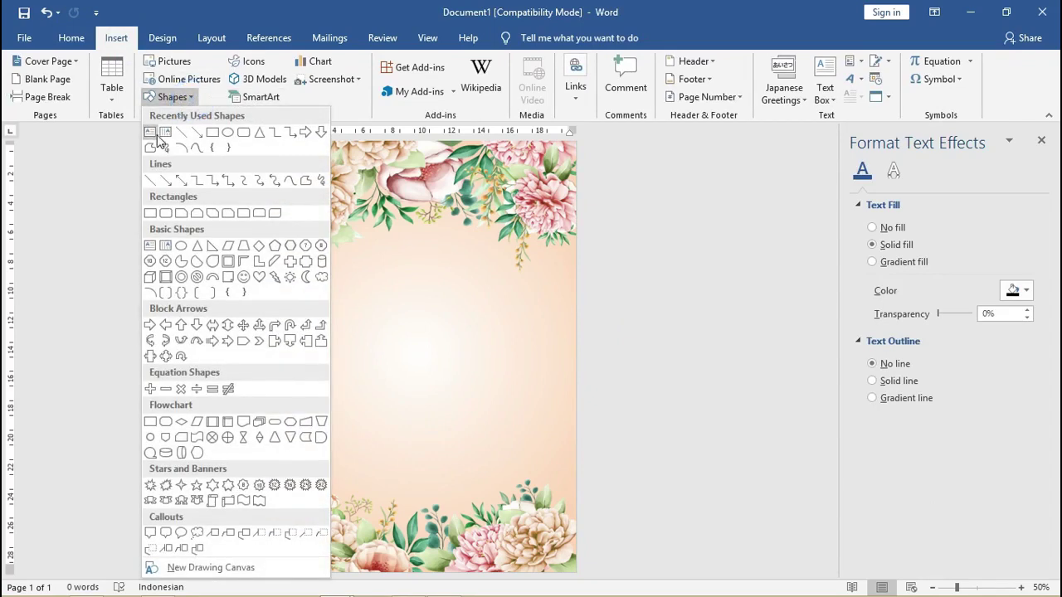
click(150, 133)
drag(280, 228, 552, 519)
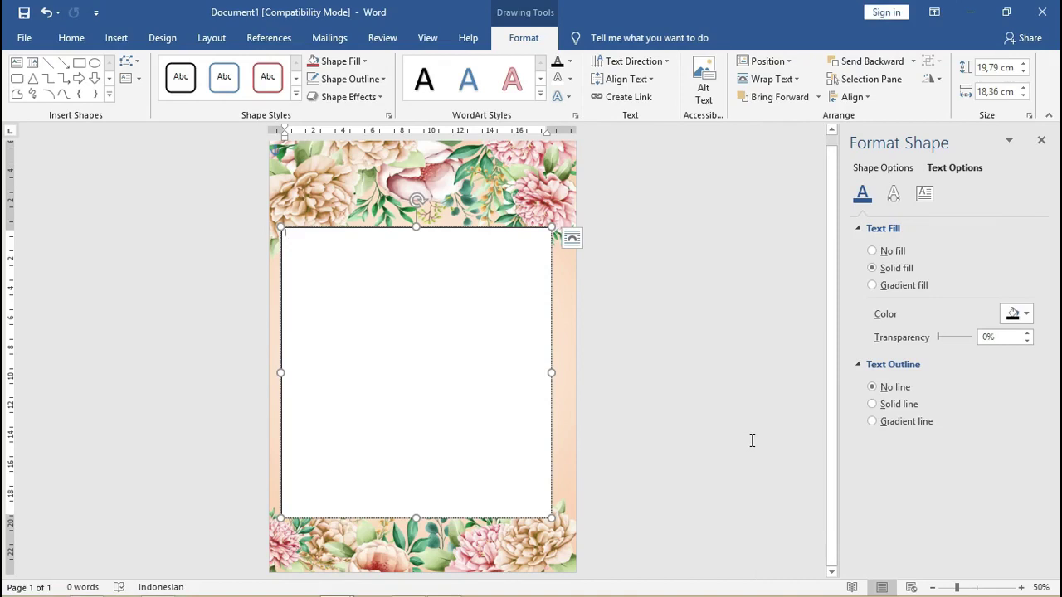
Paste the invitation text (Hari Minggu, 03 Oktober 2019, 11.oo WIB, venue, hosts) and centre it.
click(450, 367)
key(ctrl)
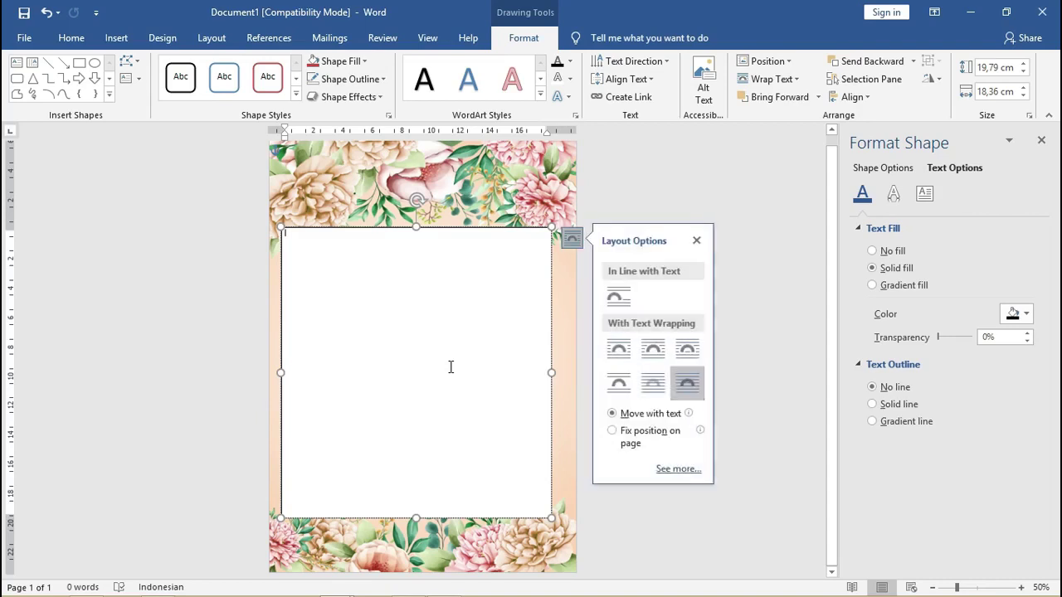
click(421, 306)
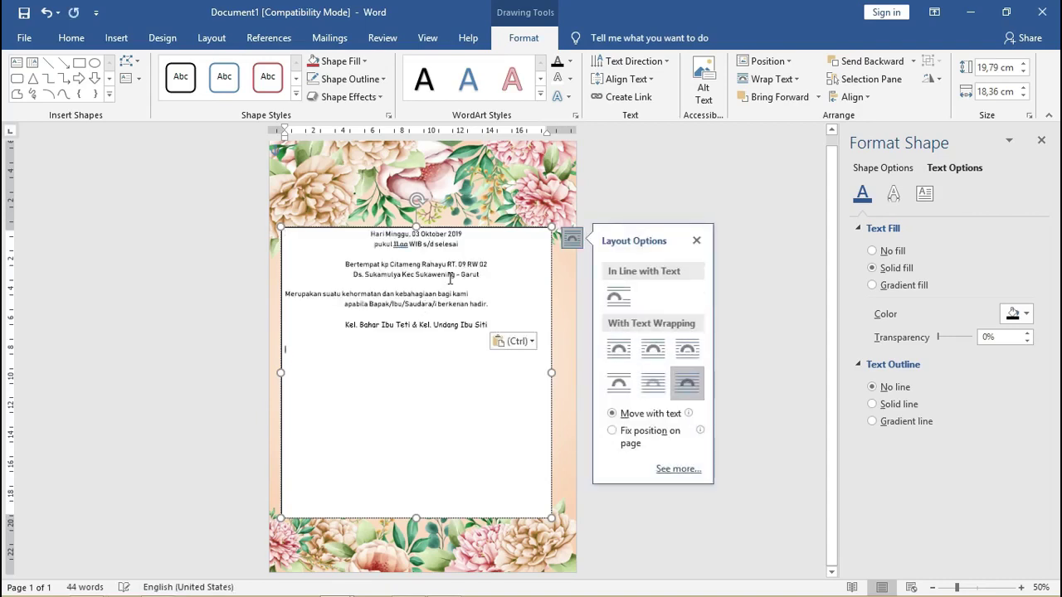
drag(471, 234, 478, 261)
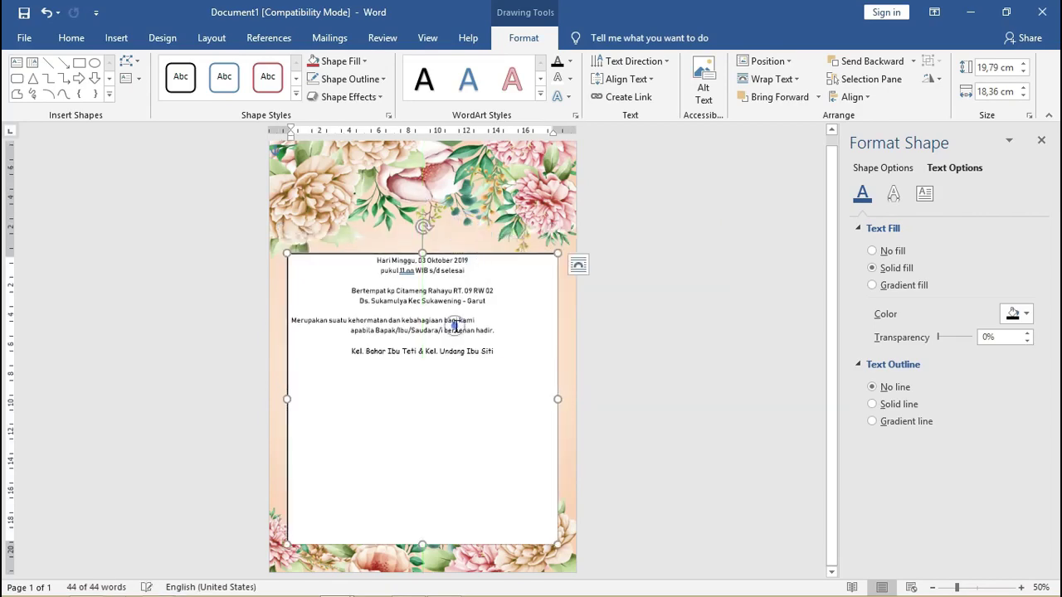
key(ctrl+a)
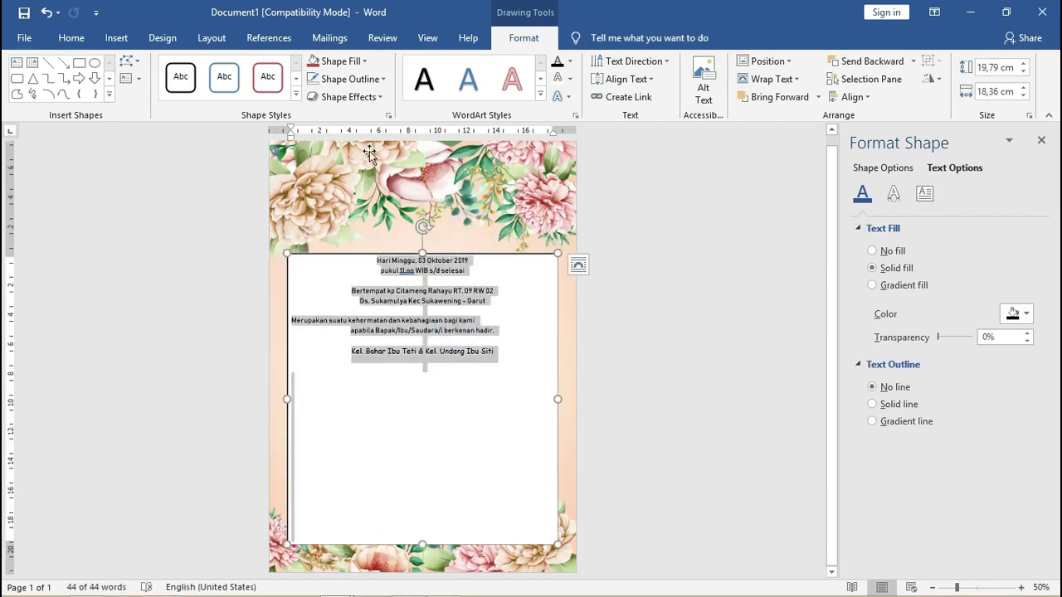
key(ctrl+e)
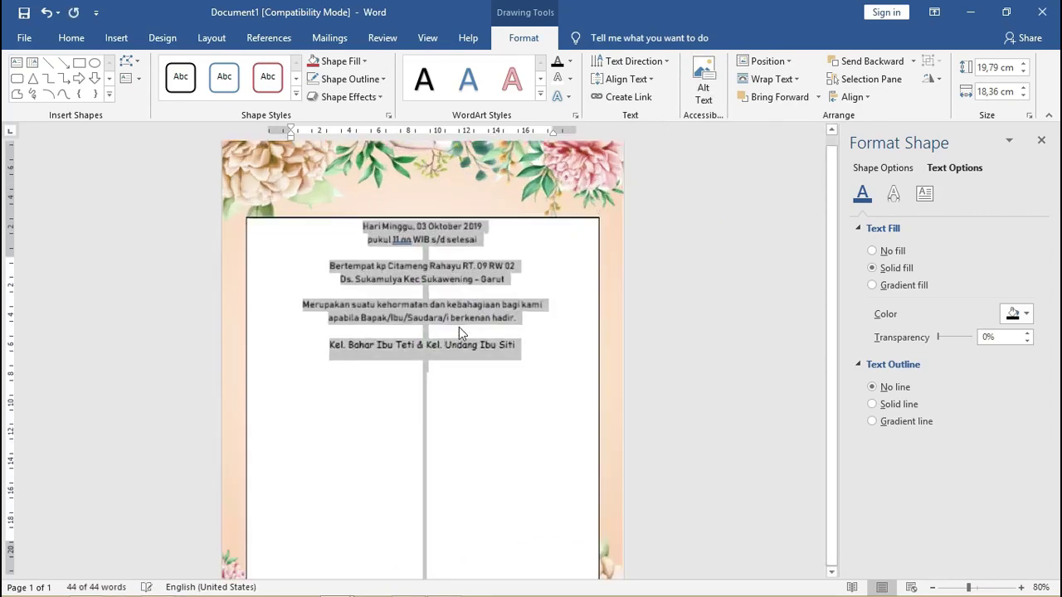
scroll(459, 327, up, 5)
scroll(487, 263, up, 2)
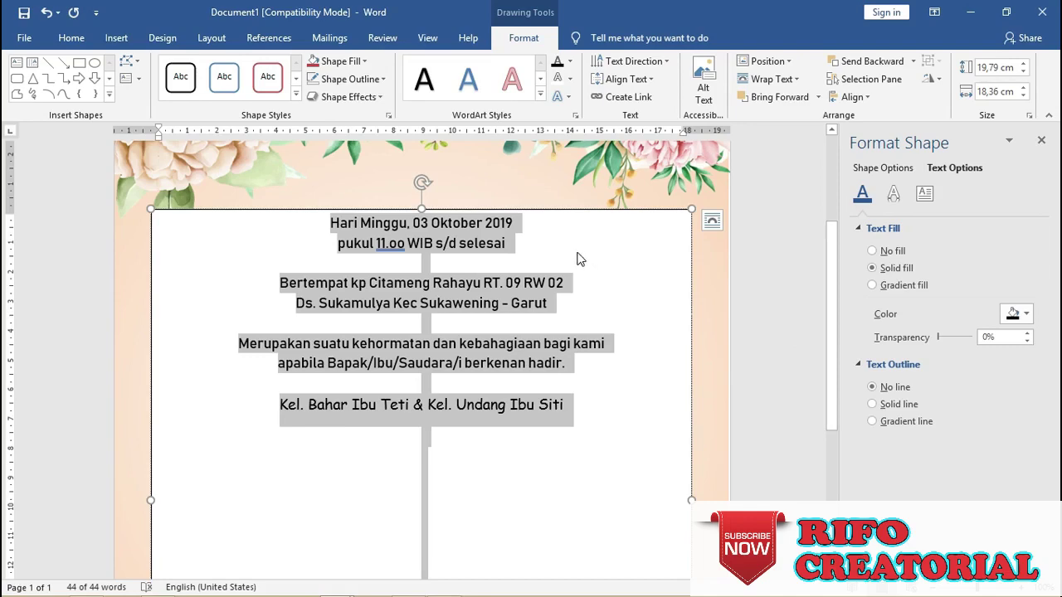
scroll(423, 311, down, 4)
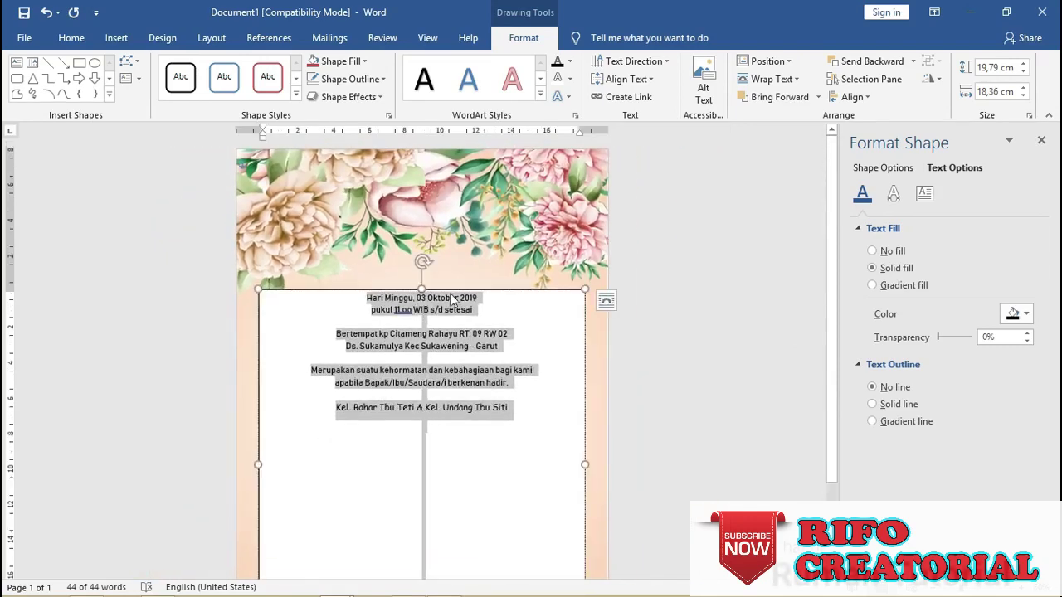
Shorten the text box to 8,78 cm tall and move it into the lower half.
scroll(465, 295, down, 2)
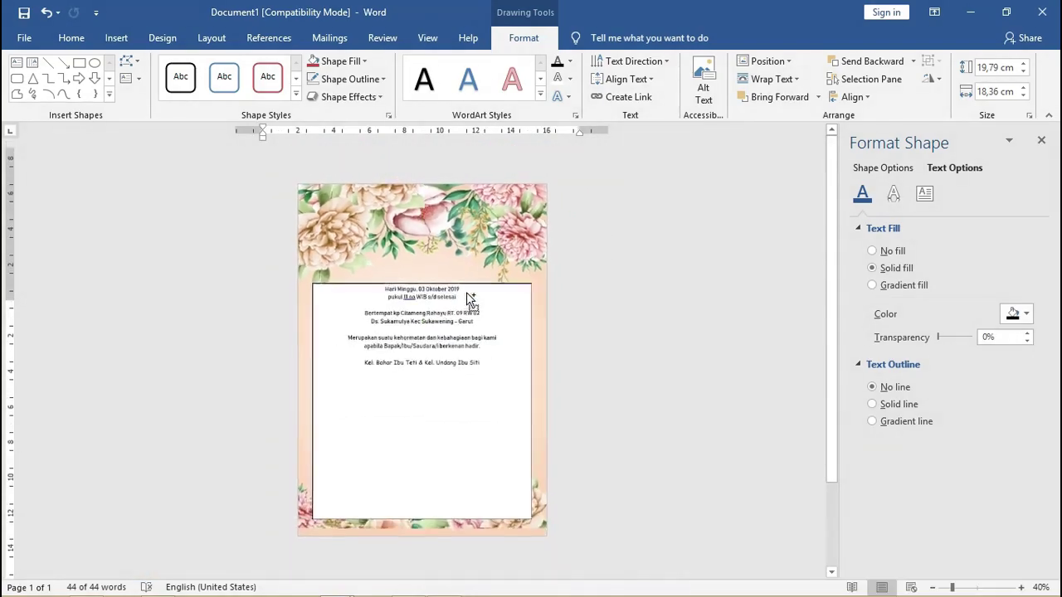
scroll(468, 293, up, 1)
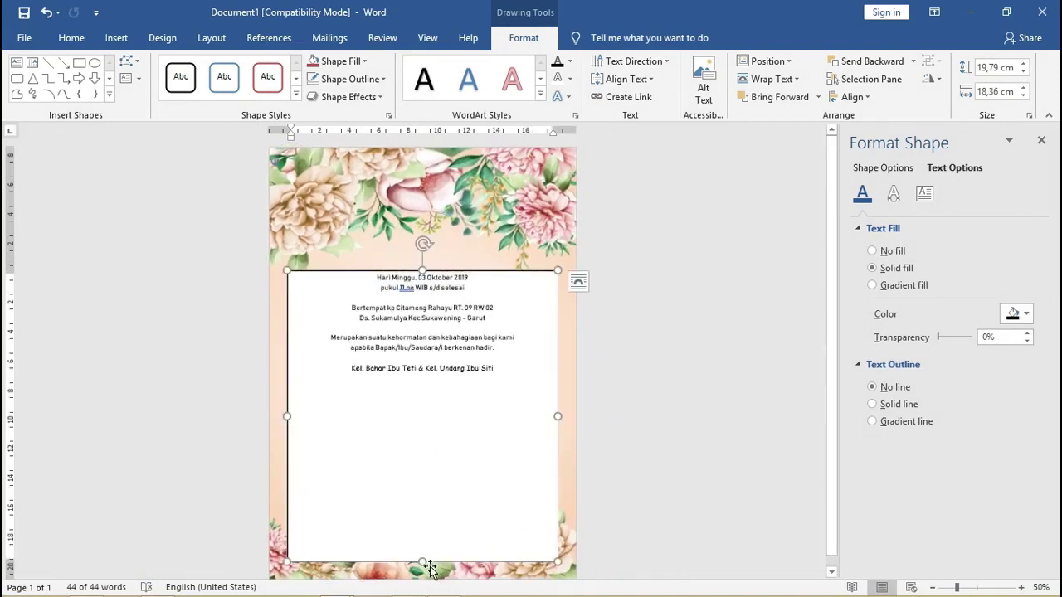
drag(423, 558, 425, 400)
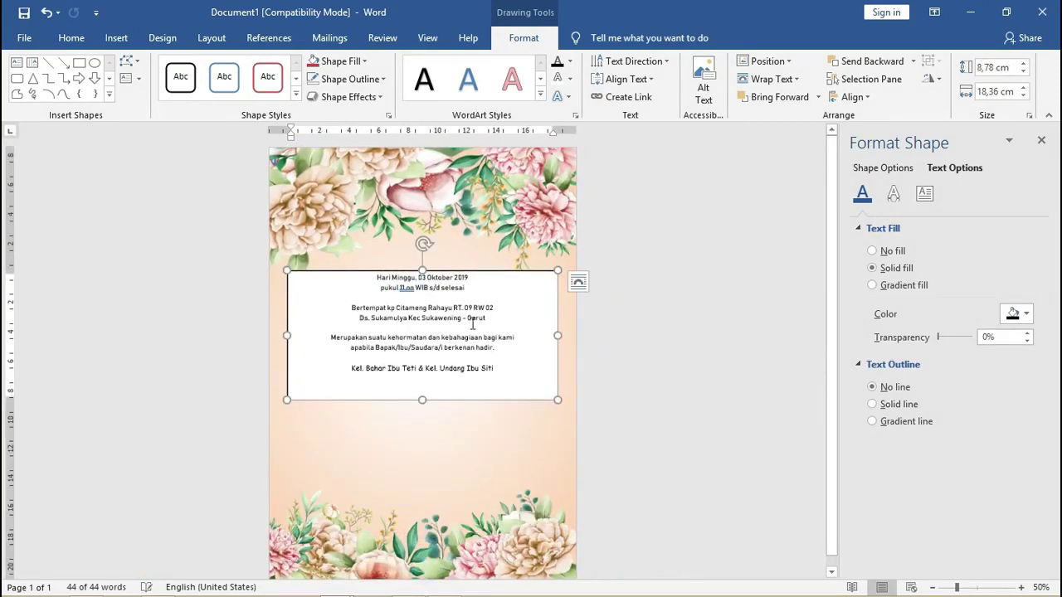
drag(474, 279, 465, 381)
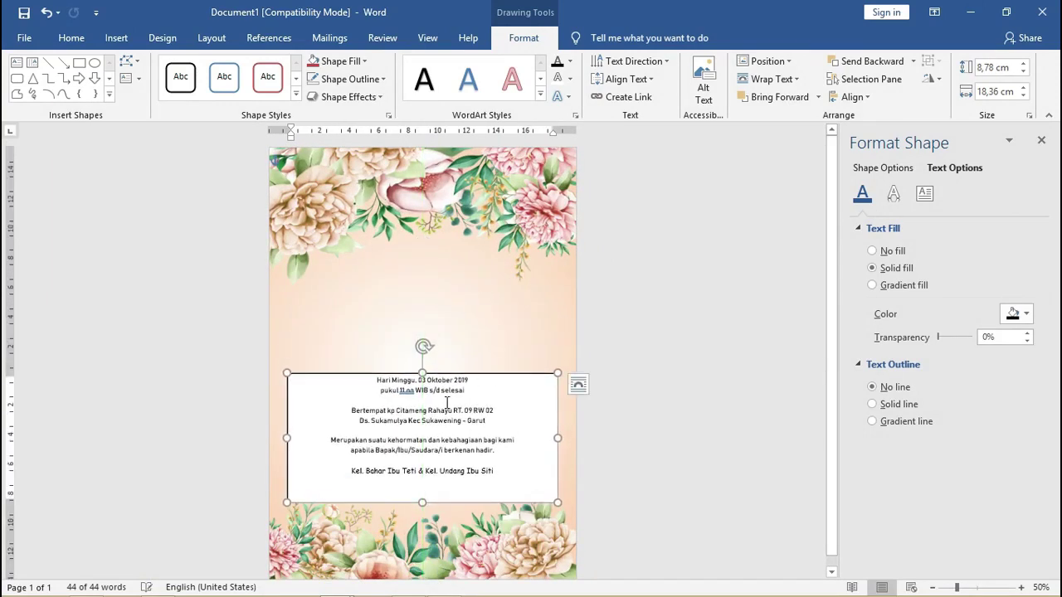
Set the invitation text font to Bahnschrift and nudge the box down slightly.
click(71, 38)
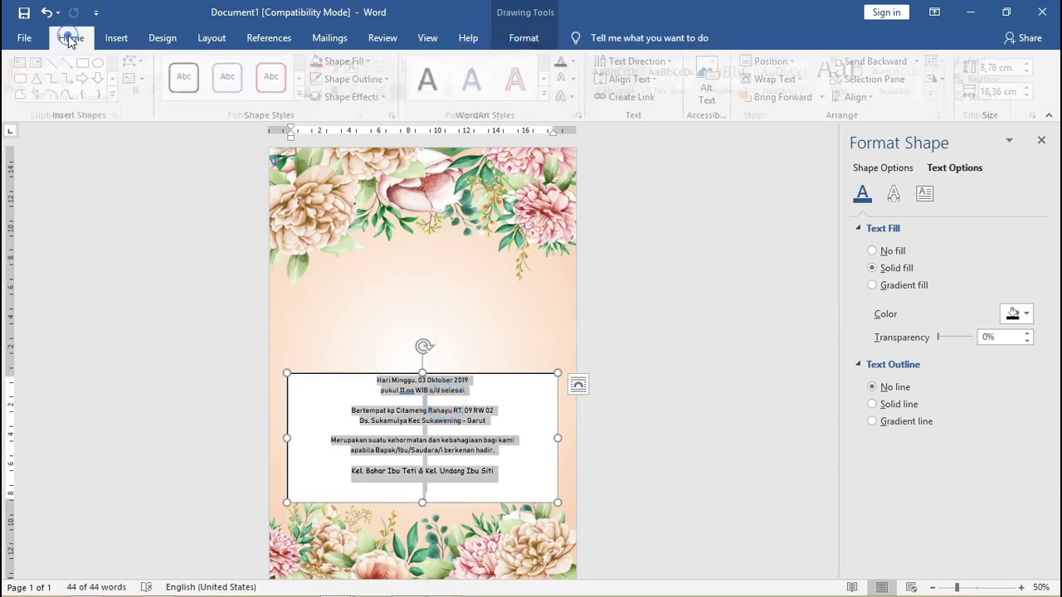
click(165, 69)
text(Bahnschrift)
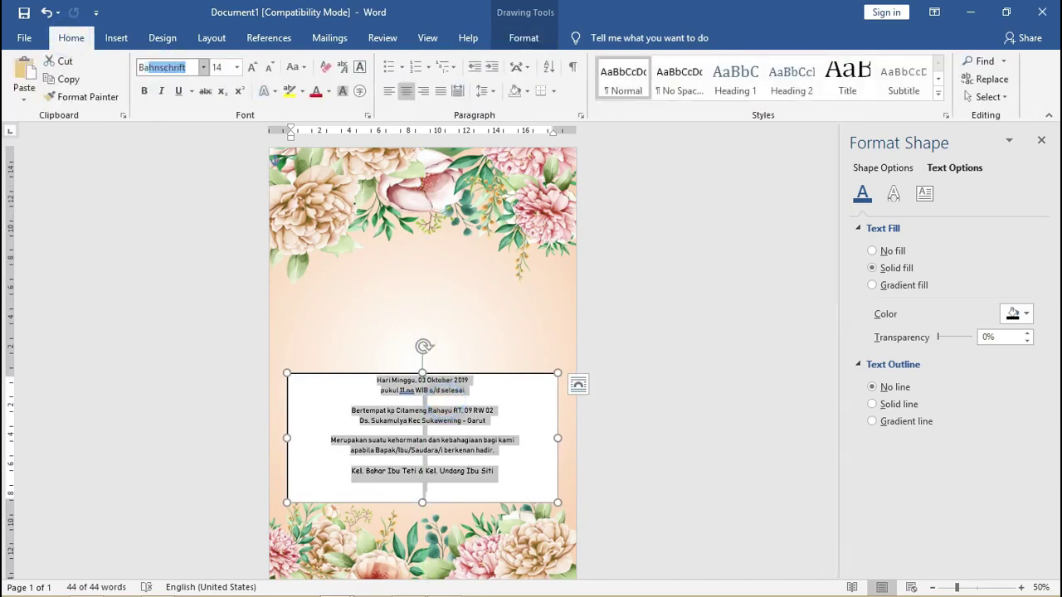
key(Return)
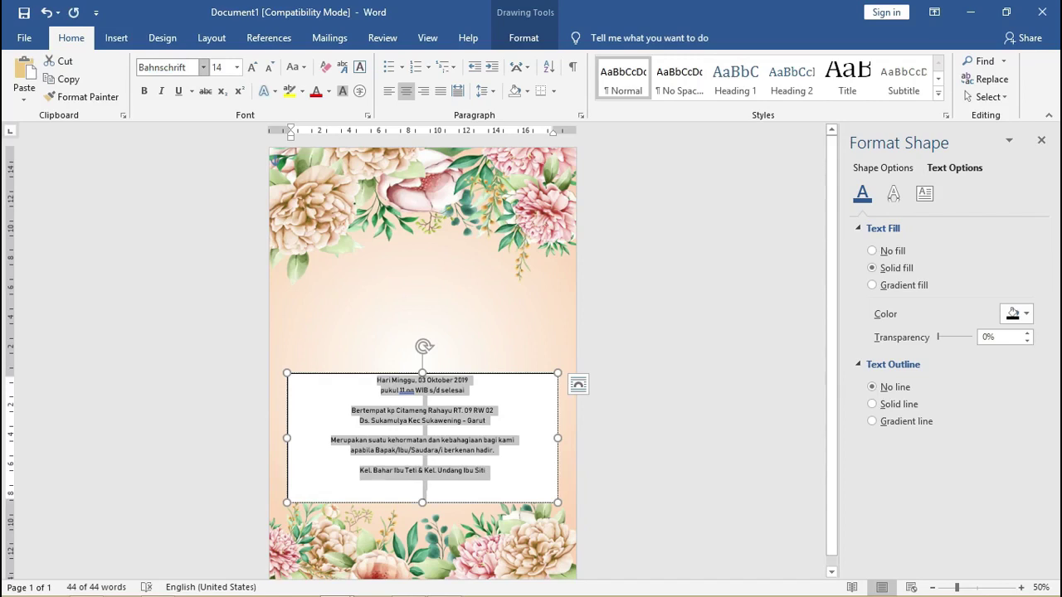
drag(477, 375, 482, 395)
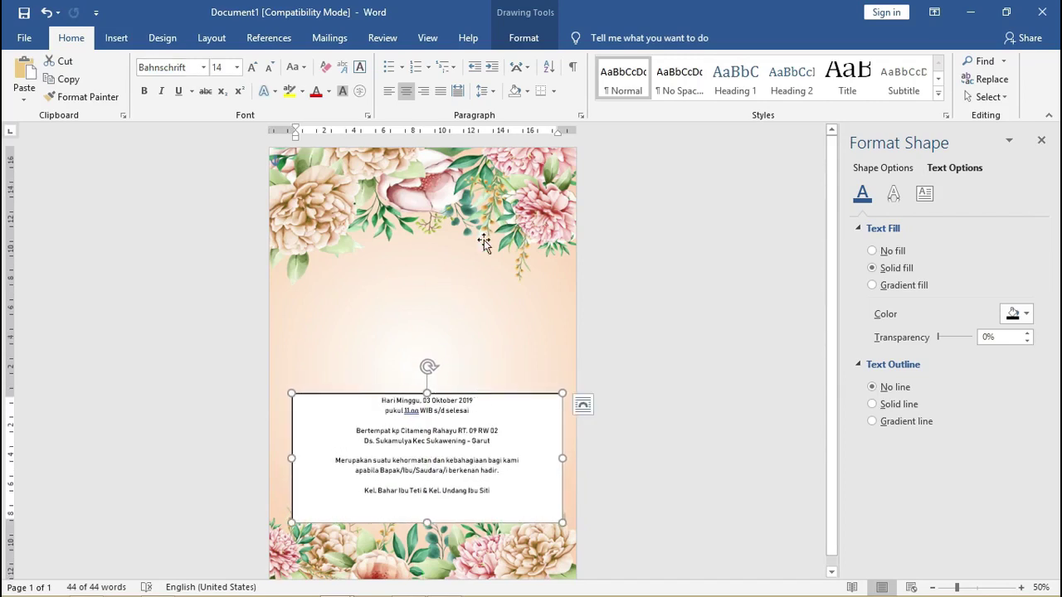
Give the text box No Fill and No Outline.
click(528, 39)
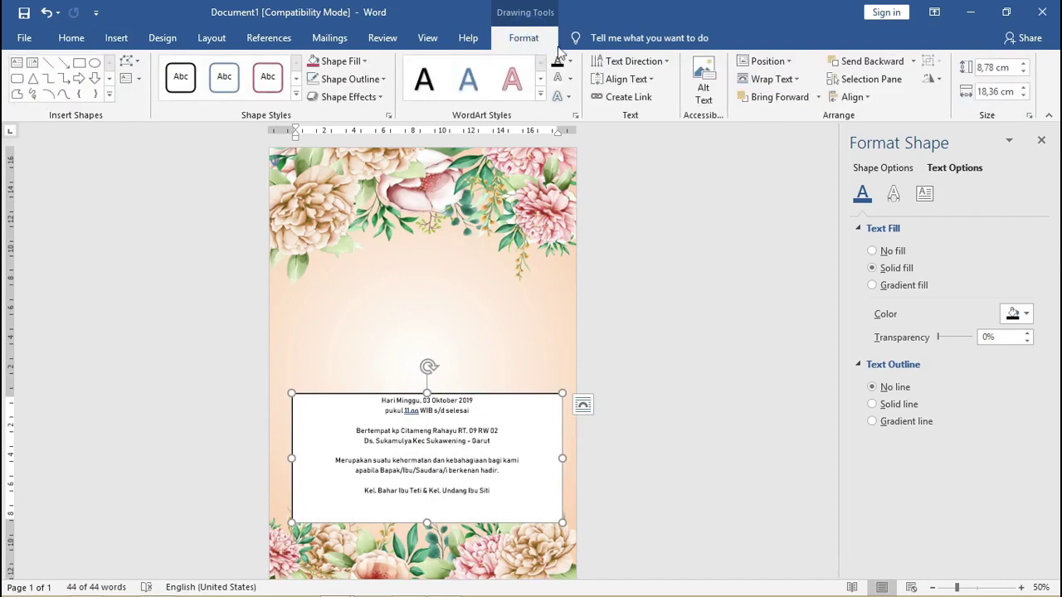
click(340, 64)
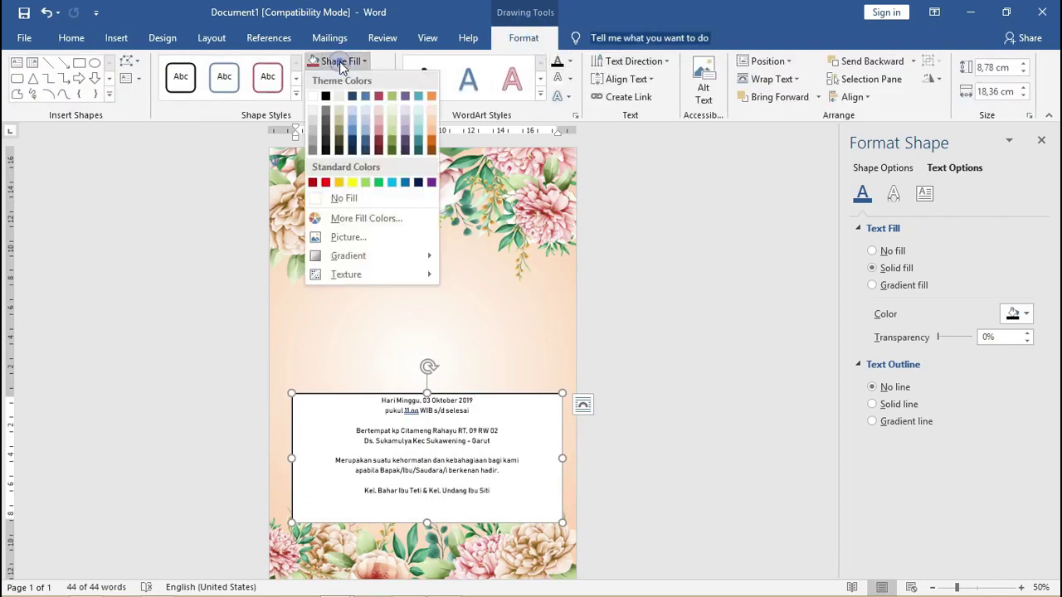
click(354, 197)
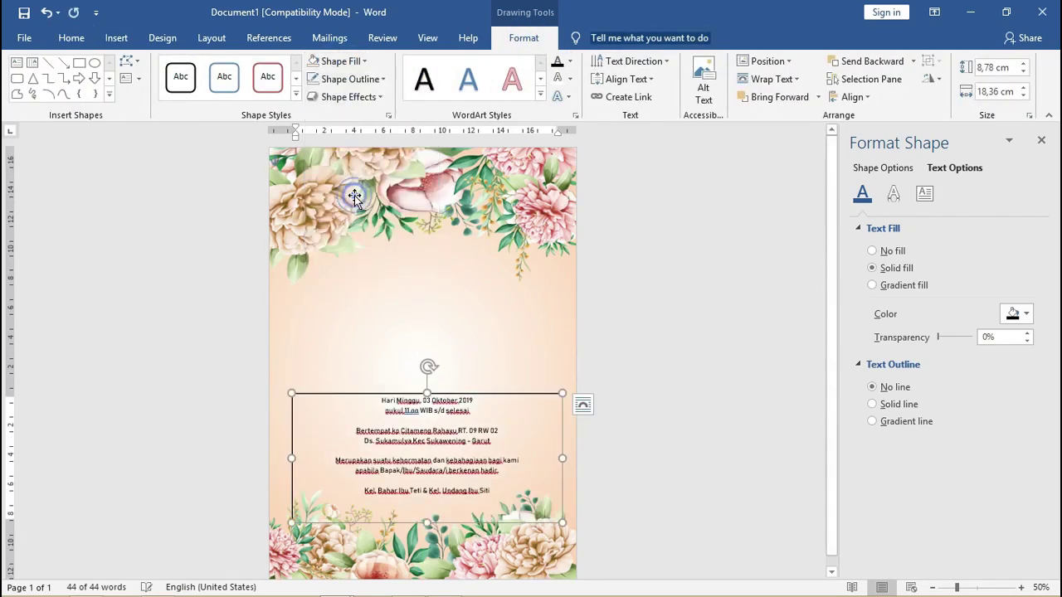
click(355, 87)
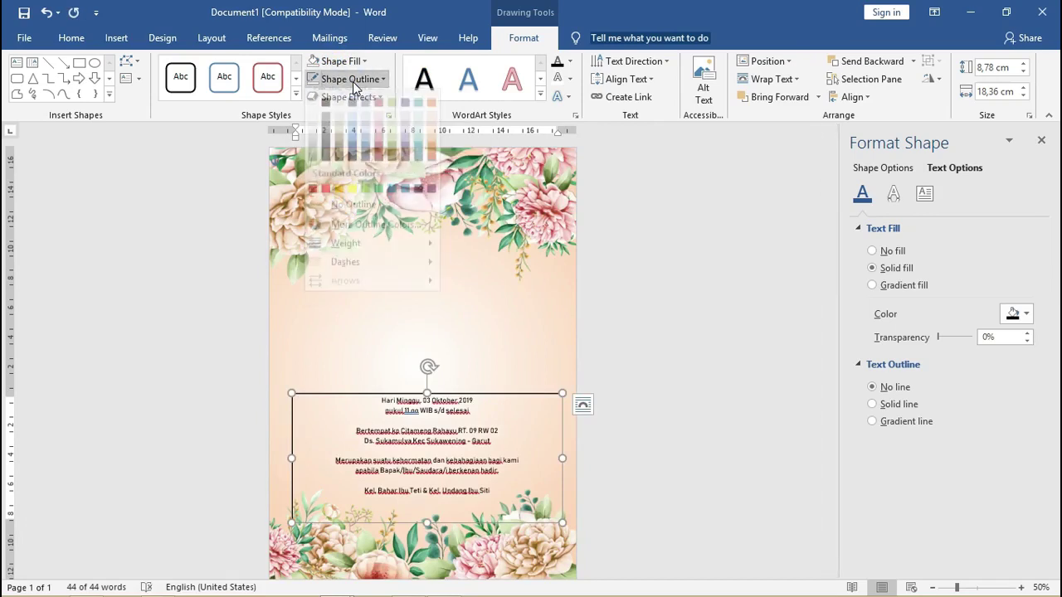
click(359, 219)
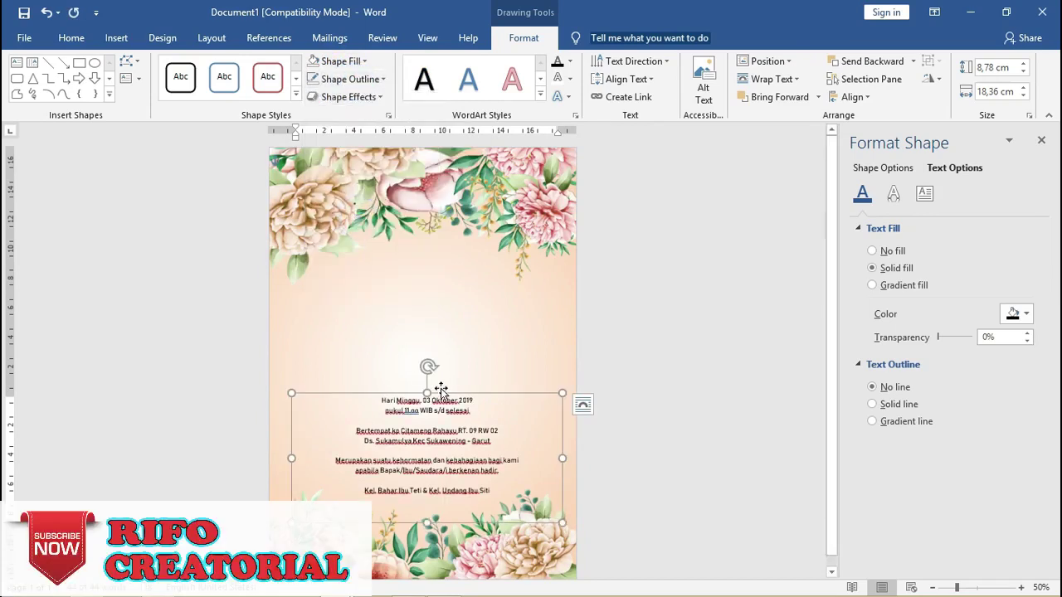
Enlarge all the details text with Ctrl+] and shift the box slightly up-left.
click(451, 413)
key(ctrl+a)
key(ctrl+bracketright)
key(ctrl+bracketright)
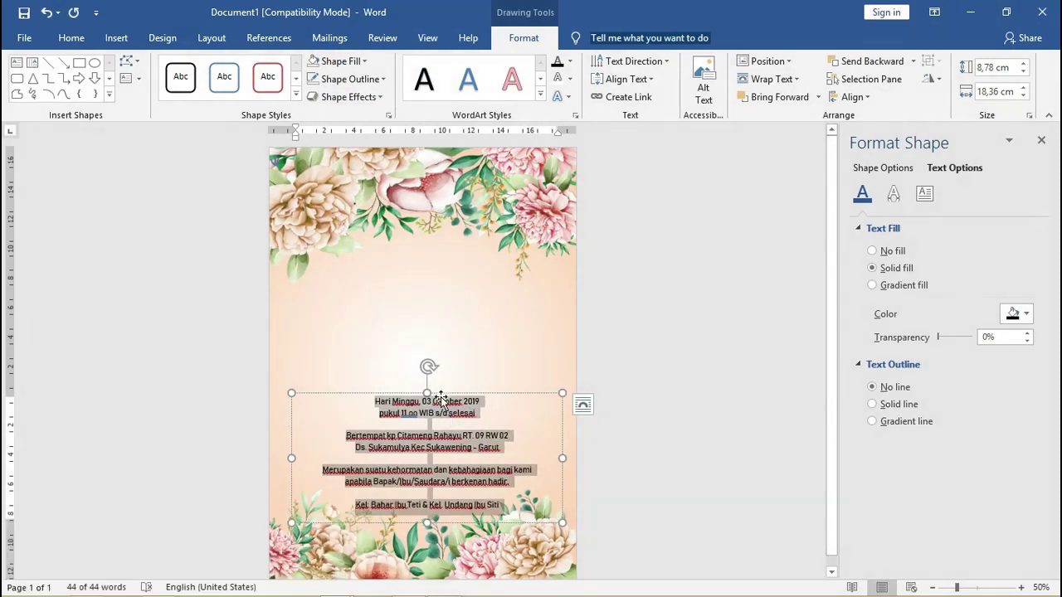
drag(443, 400, 479, 385)
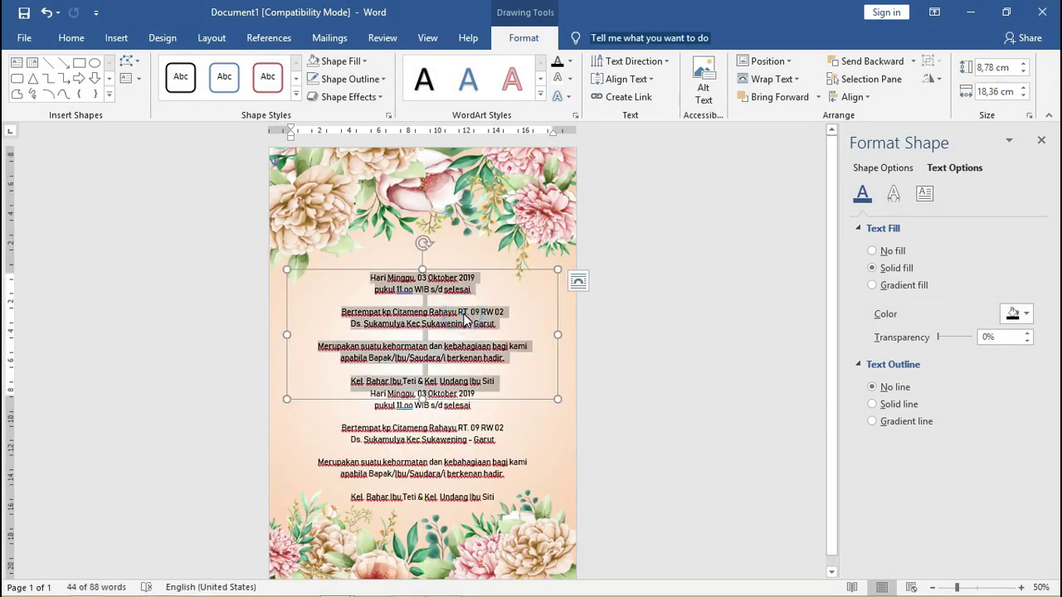
key(BackSpace)
text(Riana )
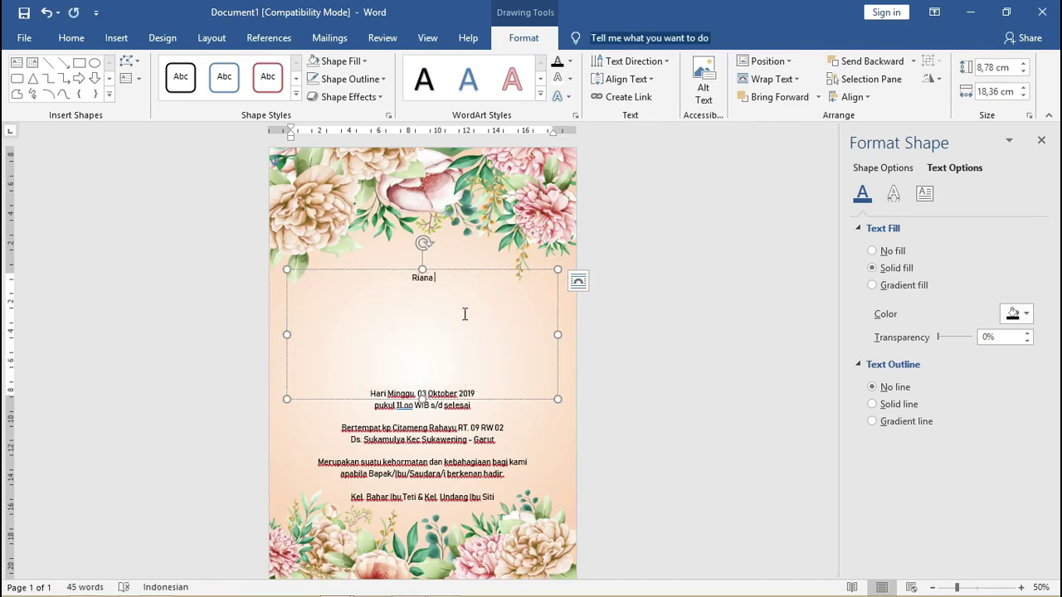
text(& Devi)
key(ctrl+a)
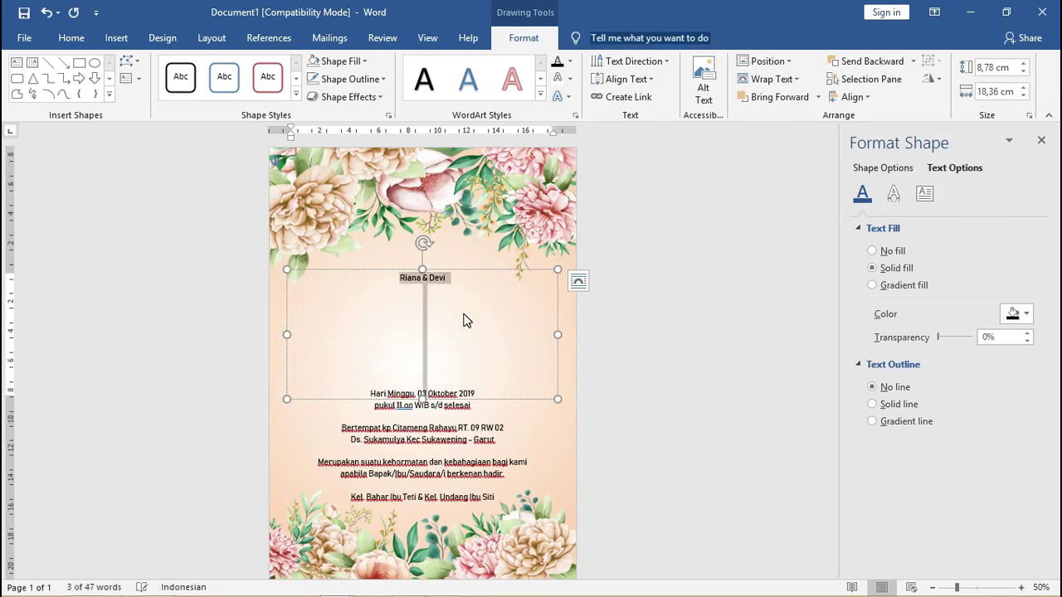
key(ctrl+shift+period)
key(ctrl+shift+period)
key(ctrl+shift+period)
key(ctrl+shift+period)
key(ctrl+shift+period)
key(ctrl+shift+period)
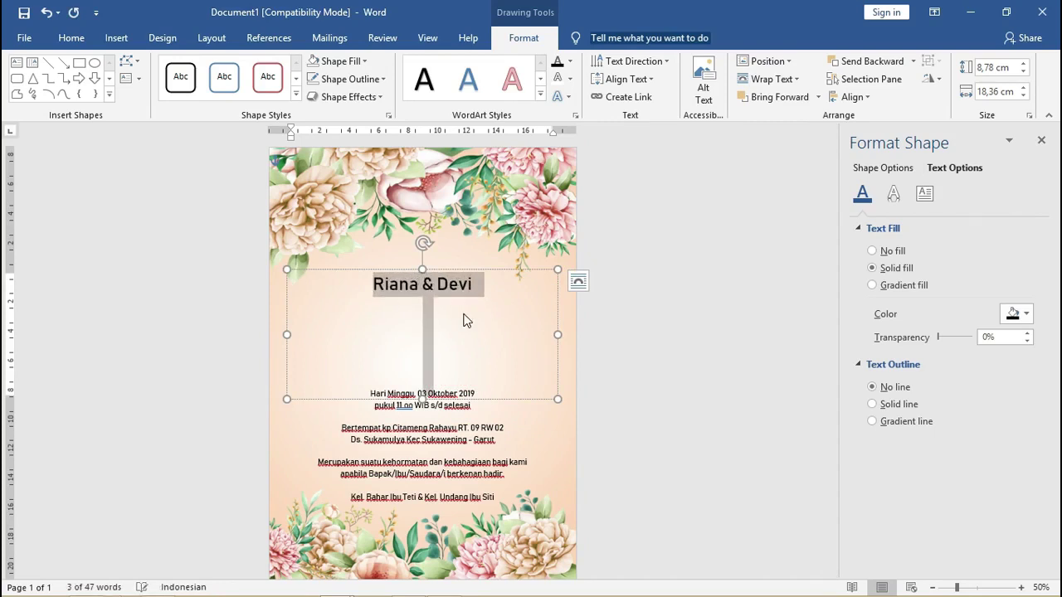
click(464, 320)
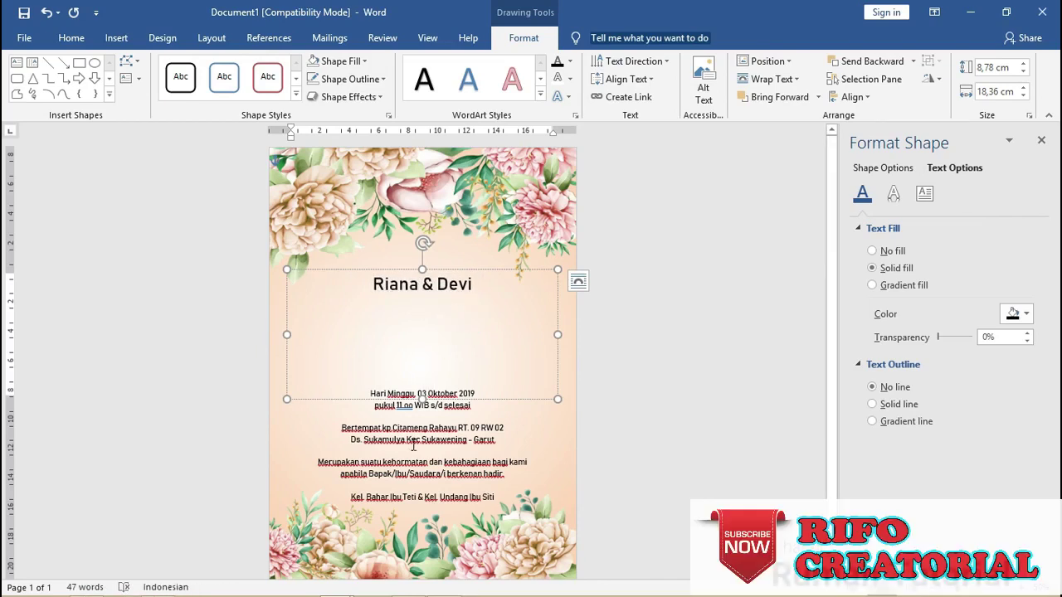
Shorten the names text box and make 'Riana & Devi' bold 63 pt Adine Kirnberg.
drag(424, 400, 452, 350)
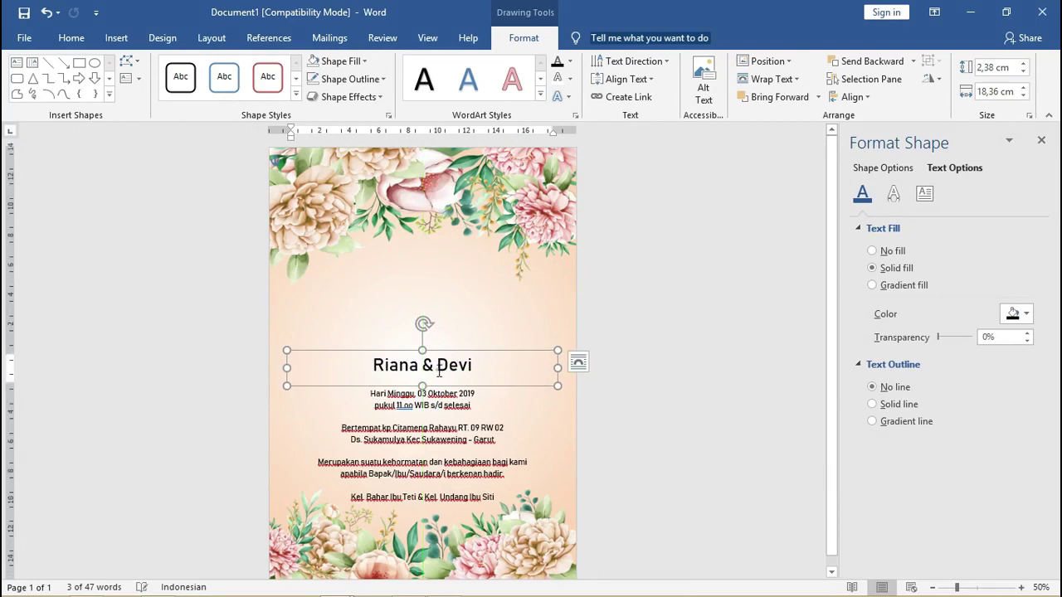
triple_click(442, 368)
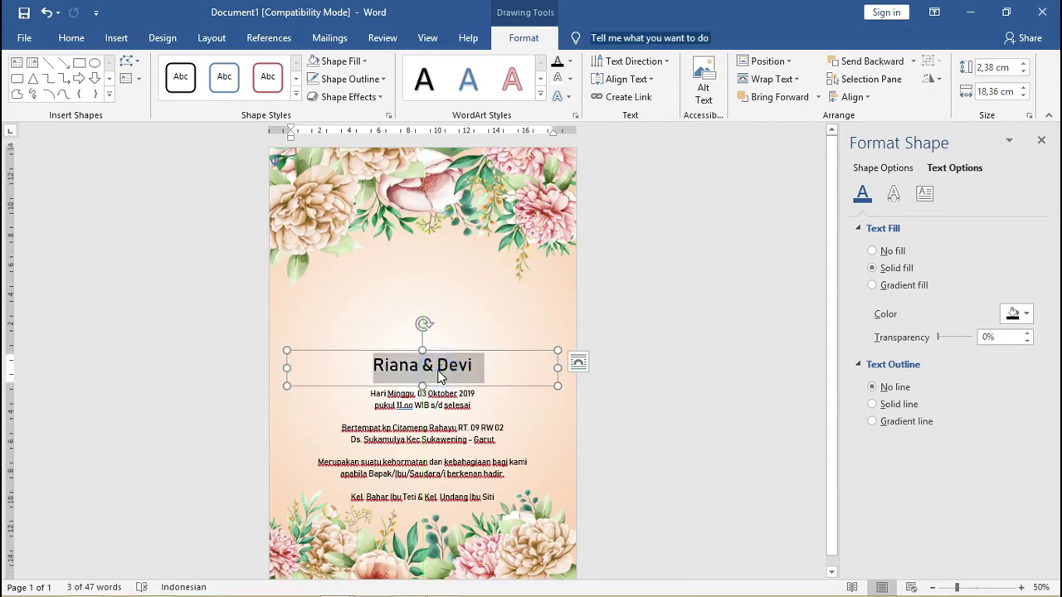
click(73, 38)
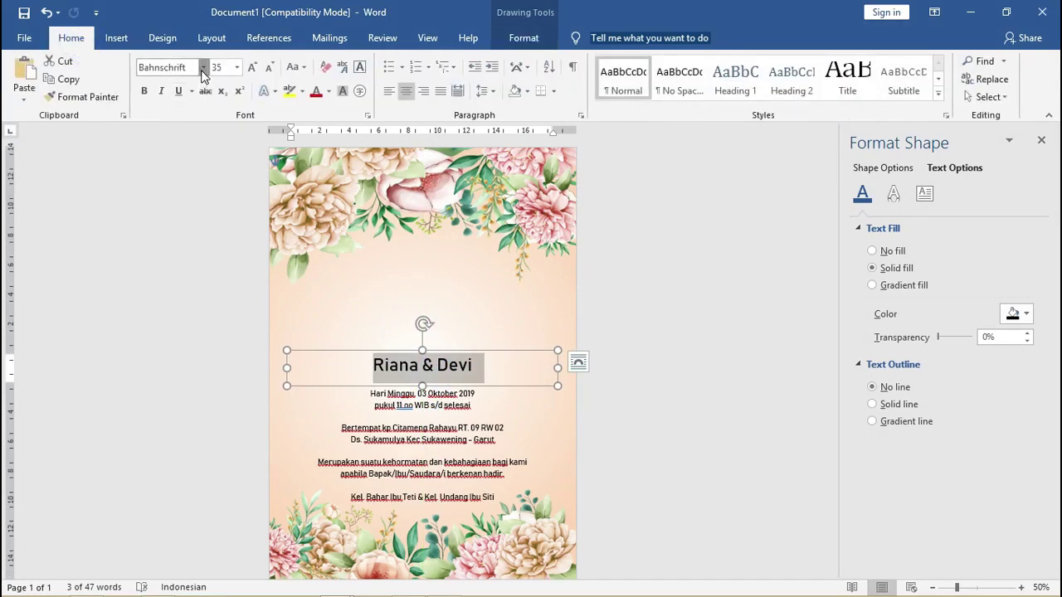
click(203, 67)
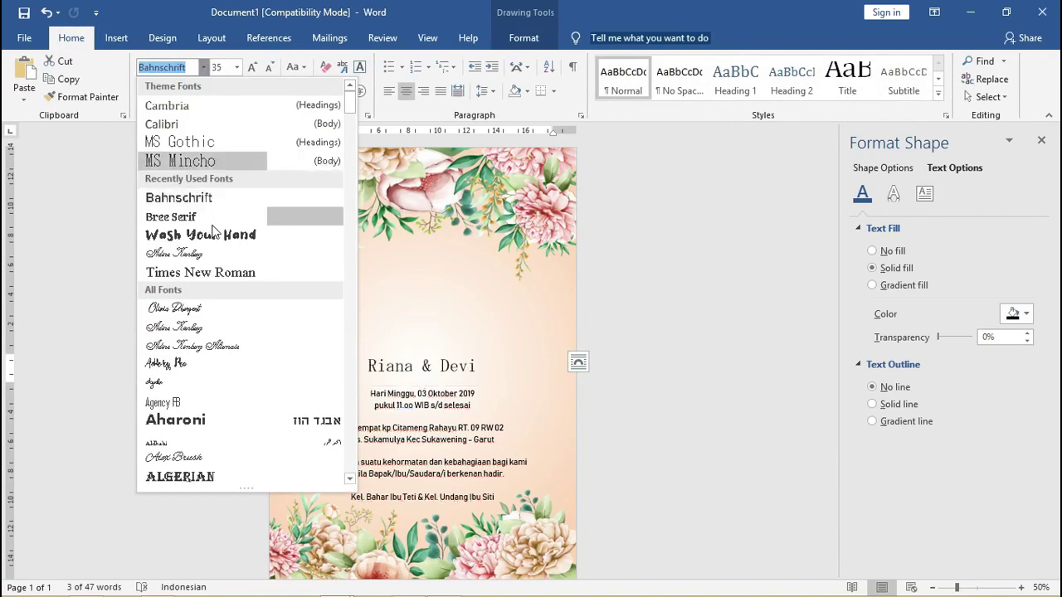
click(215, 254)
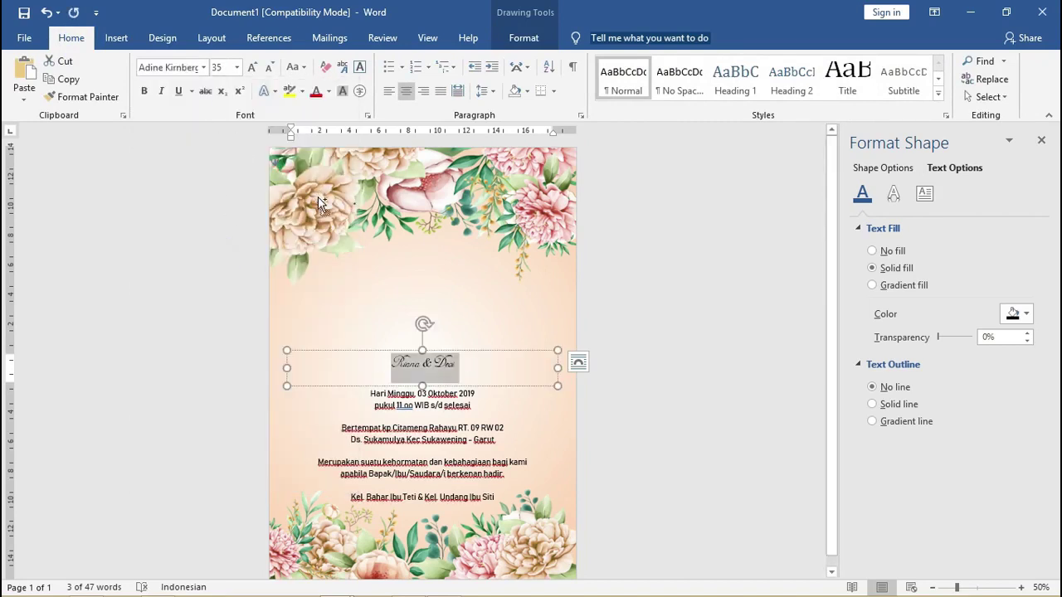
key(ctrl+b)
key(ctrl+bracketright)
key(ctrl+bracketright)
key(ctrl+bracketright)
key(ctrl+bracketright)
key(ctrl+bracketright)
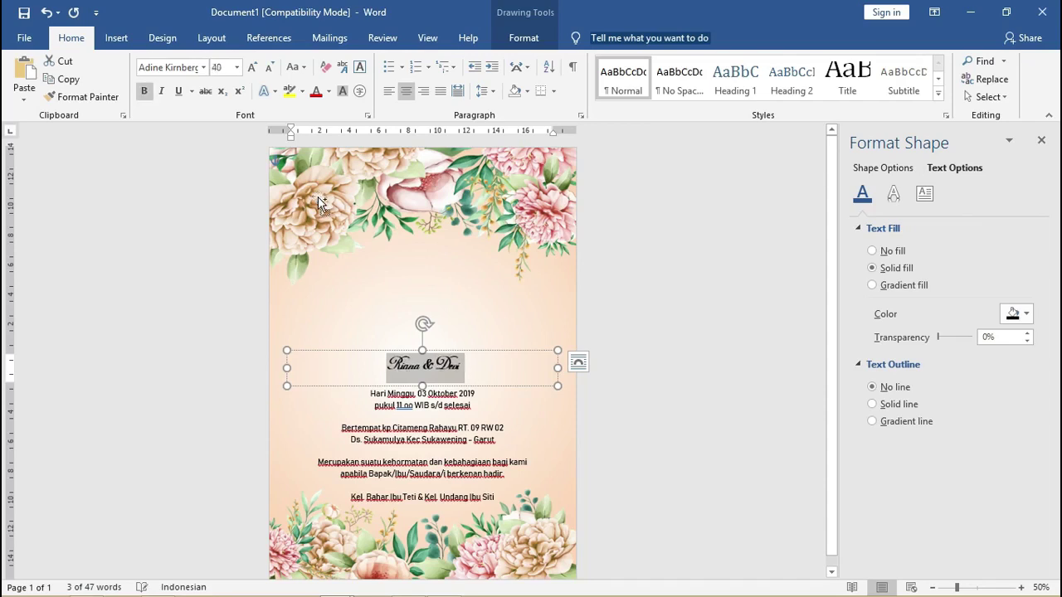
key(ctrl+bracketright)
key(ctrl+bracketright)
key(ctrl+bracketright)
key(ctrl+bracketright)
key(ctrl+bracketright)
key(ctrl+bracketright)
key(ctrl+bracketright)
key(ctrl+bracketright)
key(ctrl+bracketright)
key(ctrl+bracketright)
key(ctrl+bracketright)
key(ctrl+bracketright)
key(ctrl+bracketright)
key(ctrl+bracketright)
key(ctrl+bracketright)
key(ctrl+bracketright)
key(ctrl+bracketright)
key(ctrl+bracketright)
key(ctrl+bracketright)
key(ctrl+bracketright)
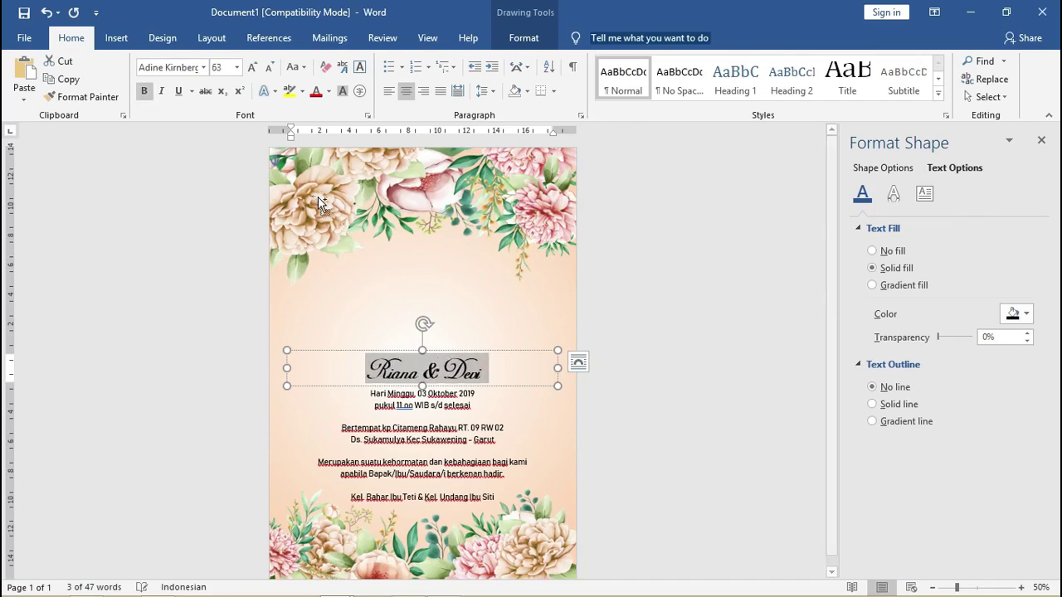
Nudge the names box slightly upward and reselect the title line.
drag(431, 350, 429, 346)
triple_click(445, 364)
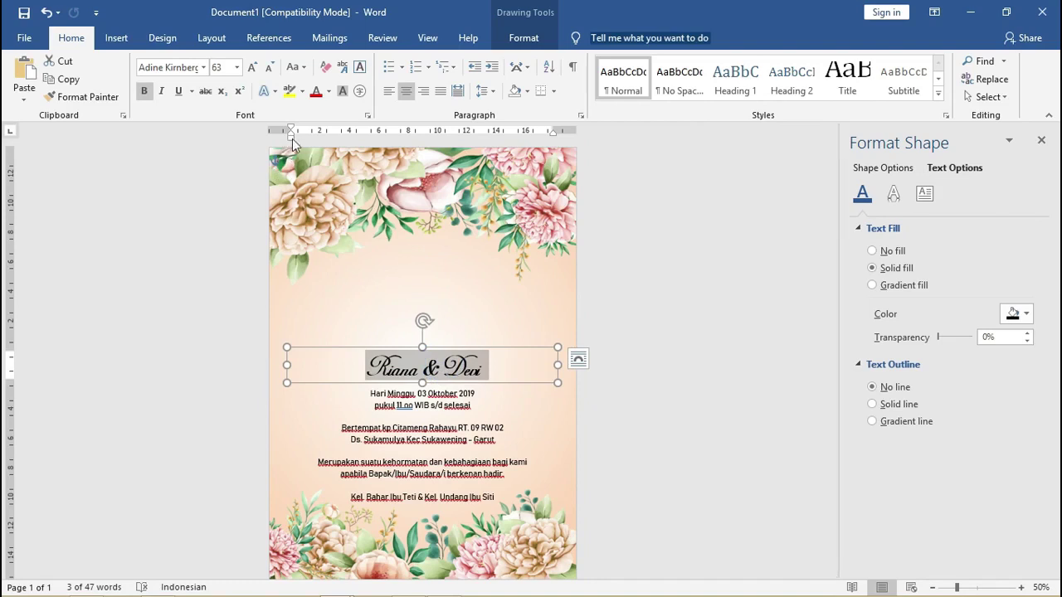
click(464, 349)
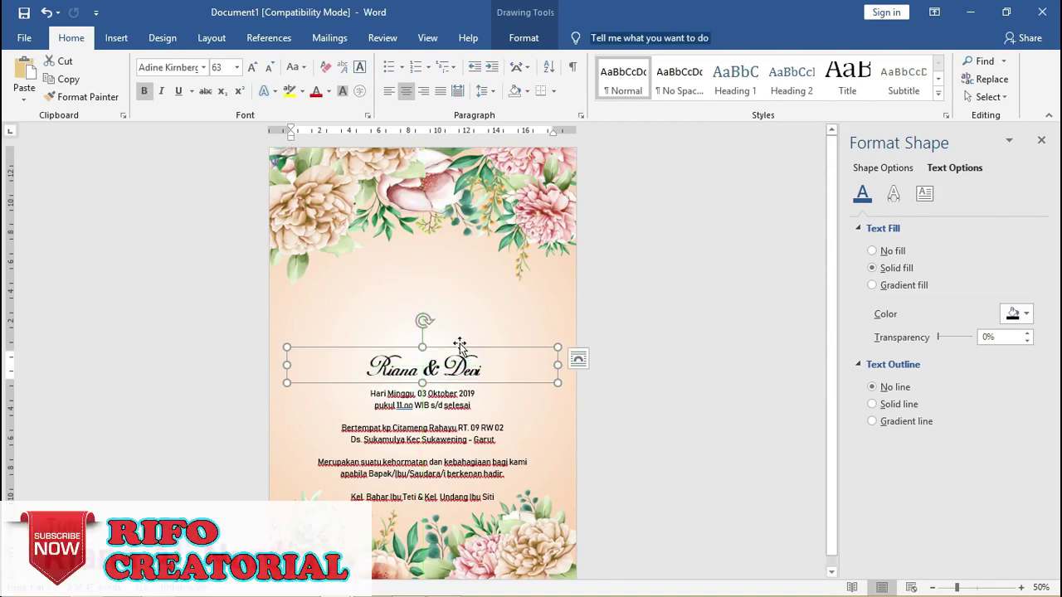
triple_click(469, 370)
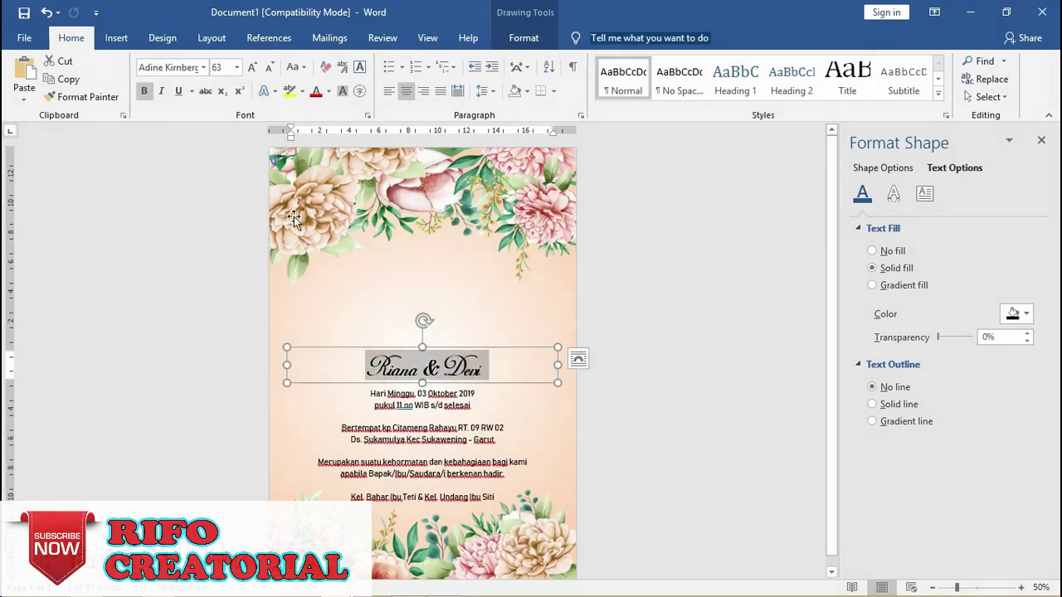
Colour the names dark red and enlarge them to 89 pt.
click(329, 91)
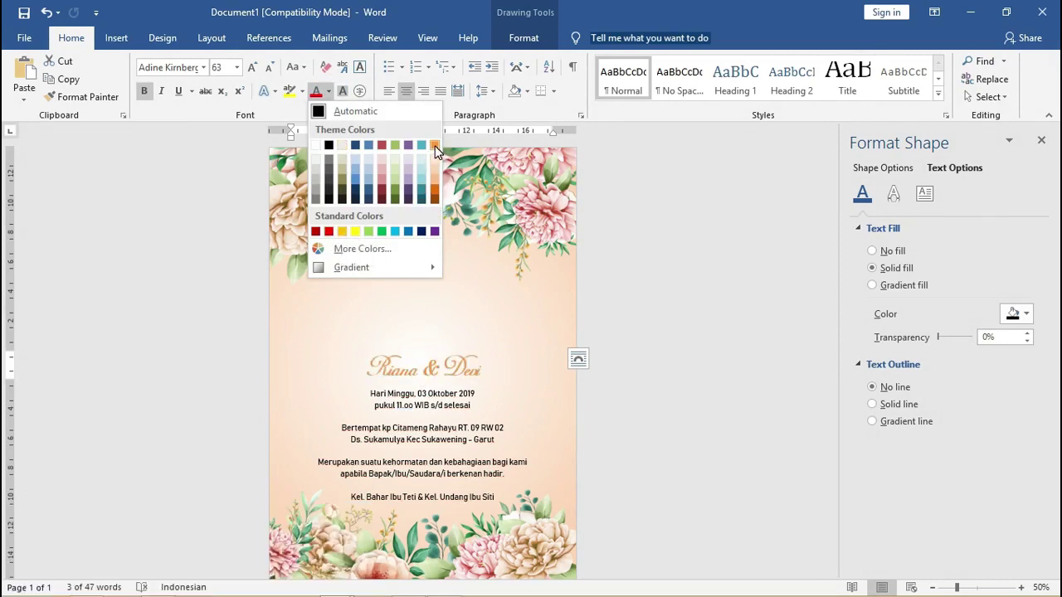
click(329, 232)
key(ctrl+bracketright)
key(ctrl+bracketright)
key(ctrl+bracketright)
key(ctrl+bracketright)
key(ctrl+bracketright)
key(ctrl+bracketright)
key(ctrl+bracketright)
key(ctrl+bracketright)
key(ctrl+bracketright)
key(ctrl+bracketright)
key(ctrl+bracketright)
key(ctrl+bracketright)
key(ctrl+bracketright)
key(ctrl+bracketright)
key(ctrl+bracketright)
key(ctrl+bracketright)
key(ctrl+bracketright)
key(ctrl+bracketright)
key(ctrl+bracketright)
key(ctrl+bracketright)
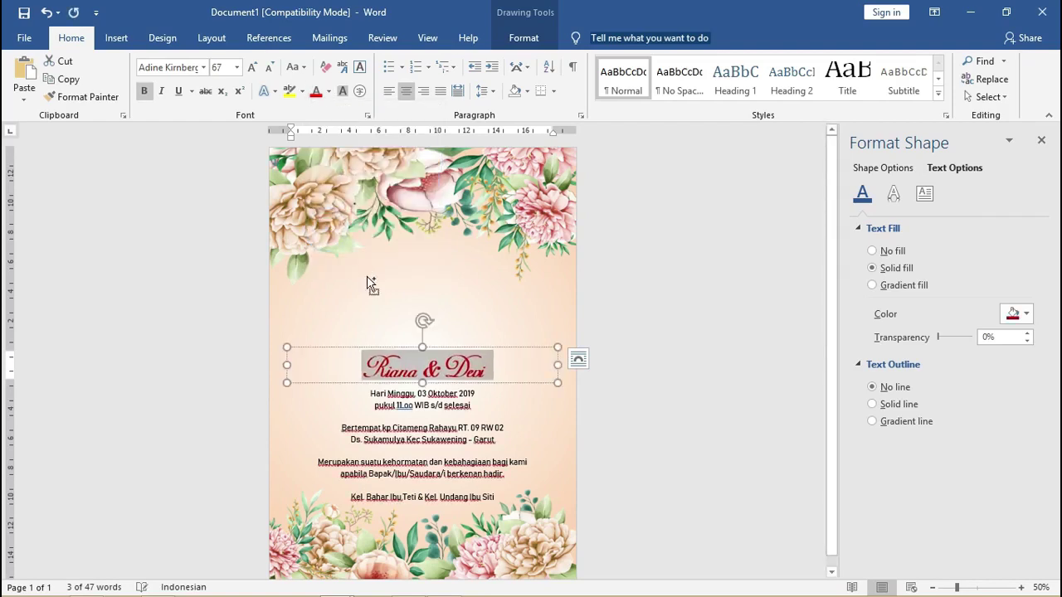
key(ctrl+bracketright)
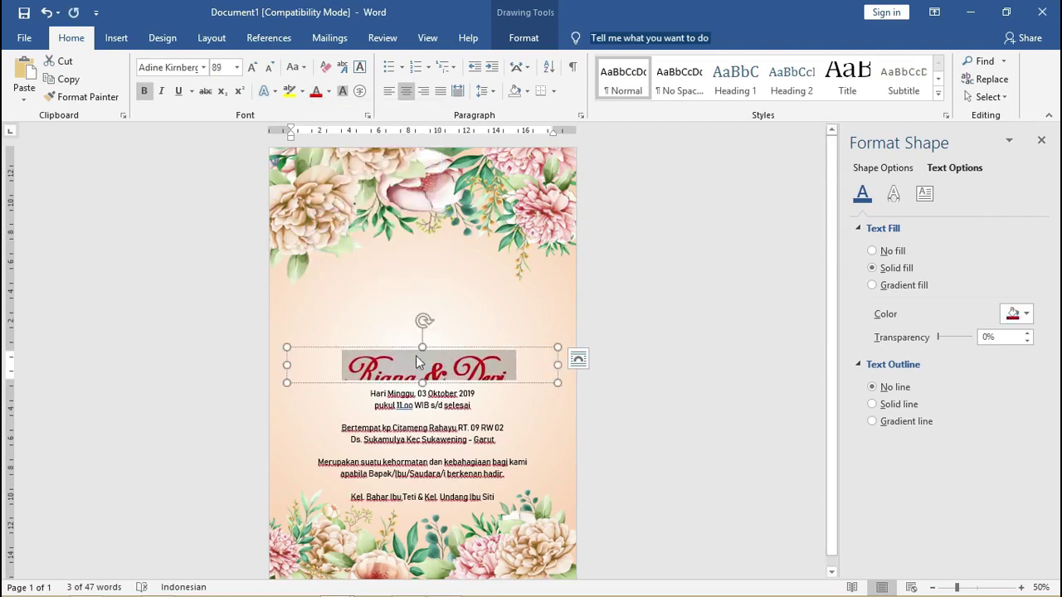
Enlarge the names box to show the text fully, then reduce to 82 pt in orange.
drag(439, 349, 441, 323)
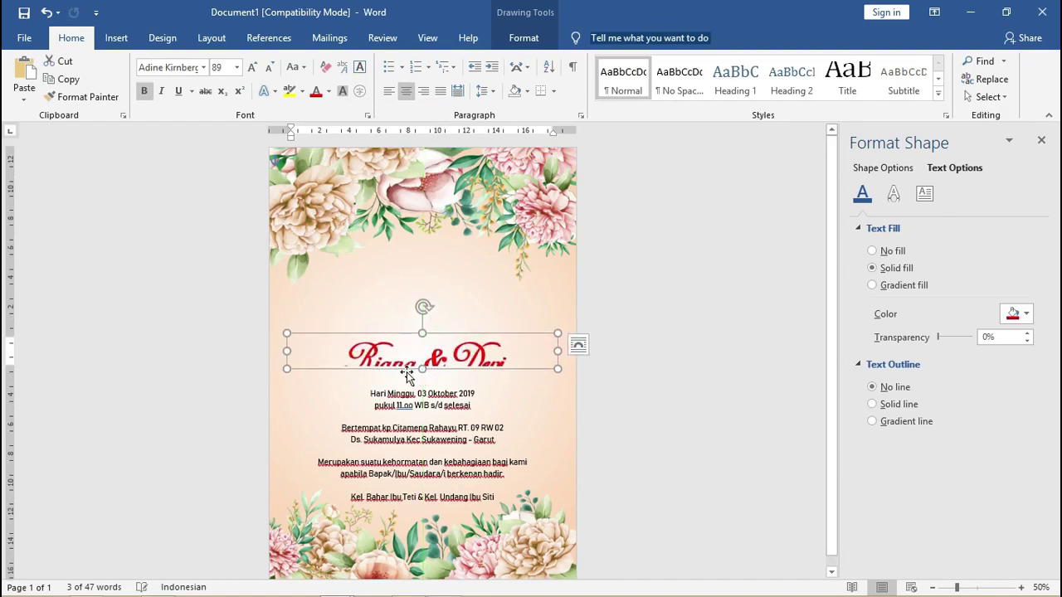
drag(421, 368, 423, 383)
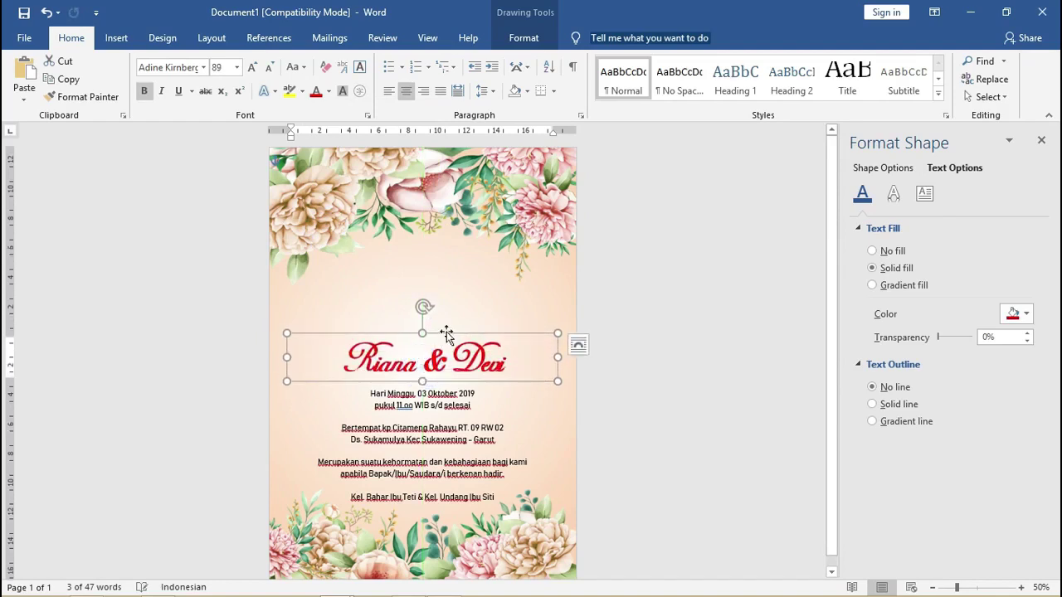
drag(447, 334, 448, 333)
triple_click(444, 357)
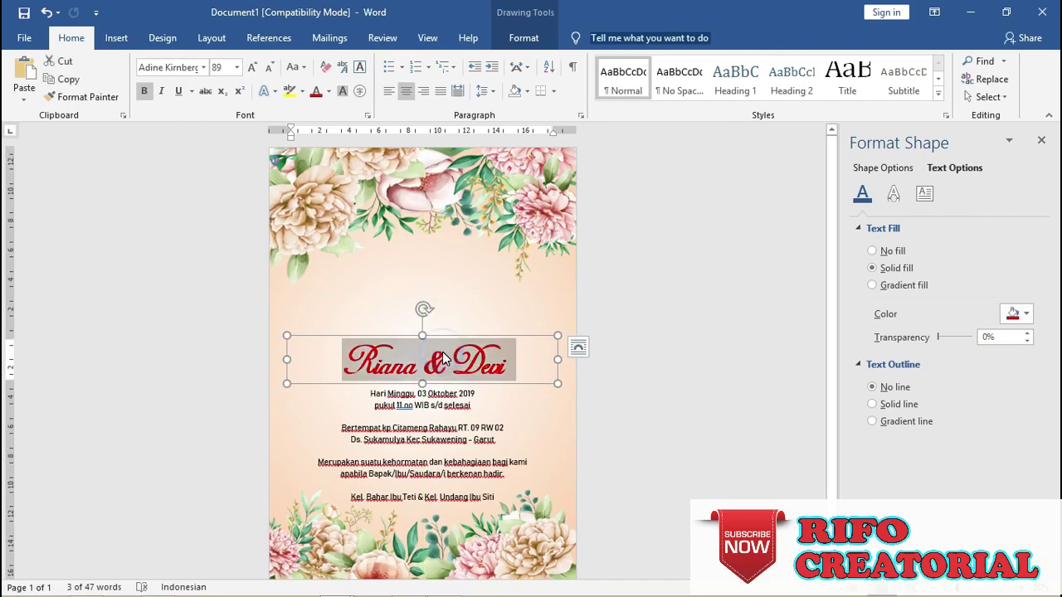
key(ctrl+bracketleft)
key(ctrl+bracketleft)
key(ctrl+bracketleft)
key(ctrl+bracketleft)
key(ctrl+bracketleft)
key(ctrl+bracketleft)
key(ctrl+bracketleft)
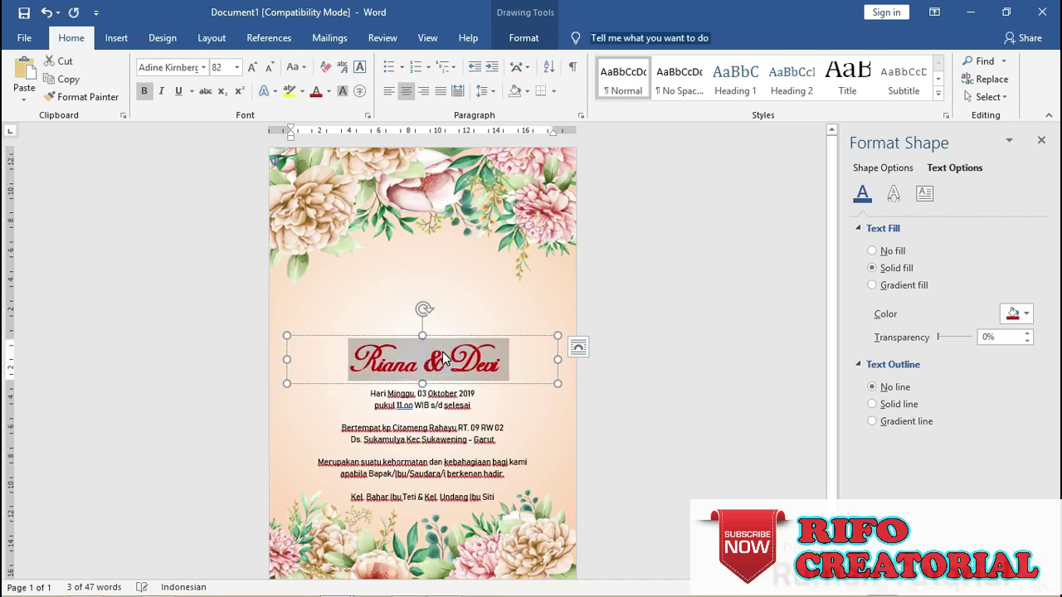
click(328, 91)
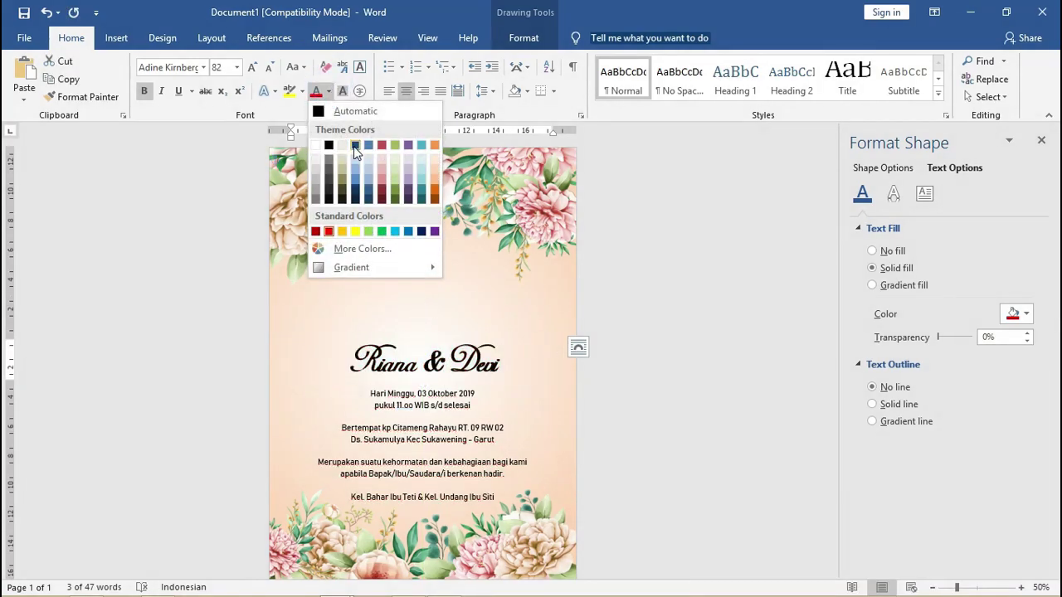
click(435, 146)
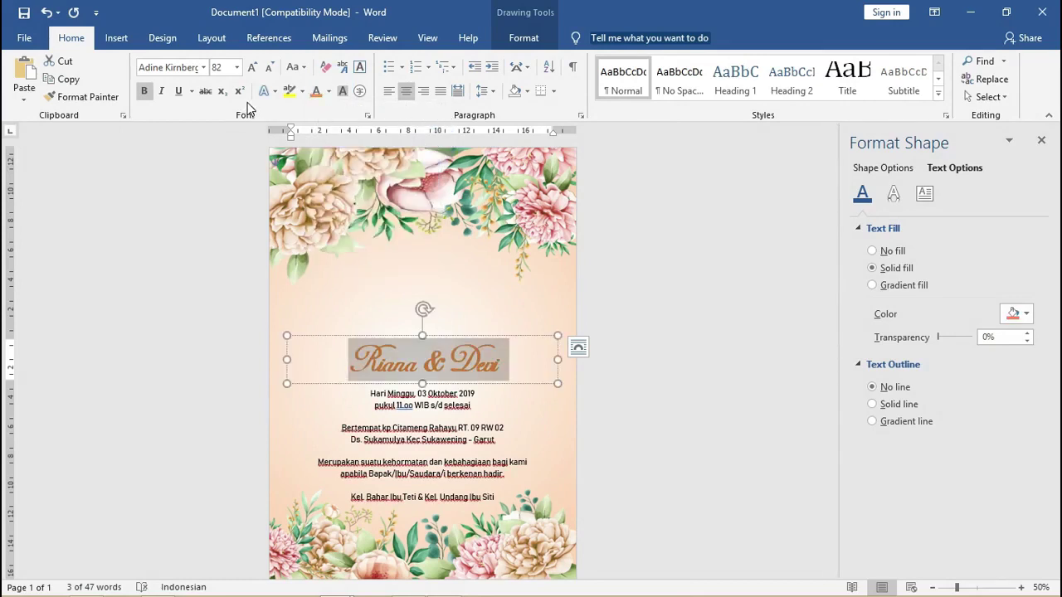
Try a reflection text effect on the names title and reselect it.
click(277, 92)
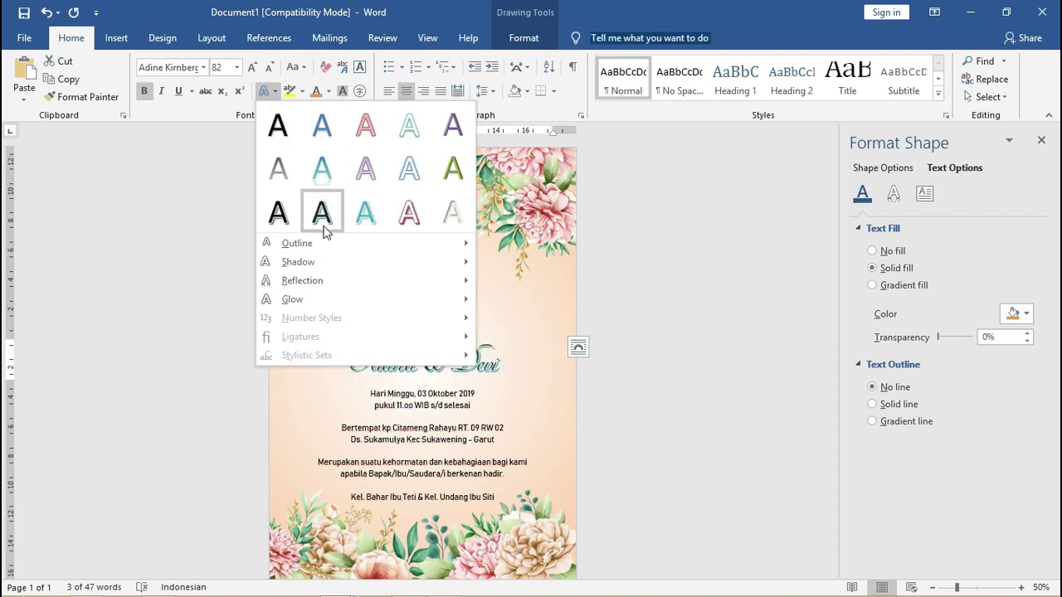
mouse_move(329, 242)
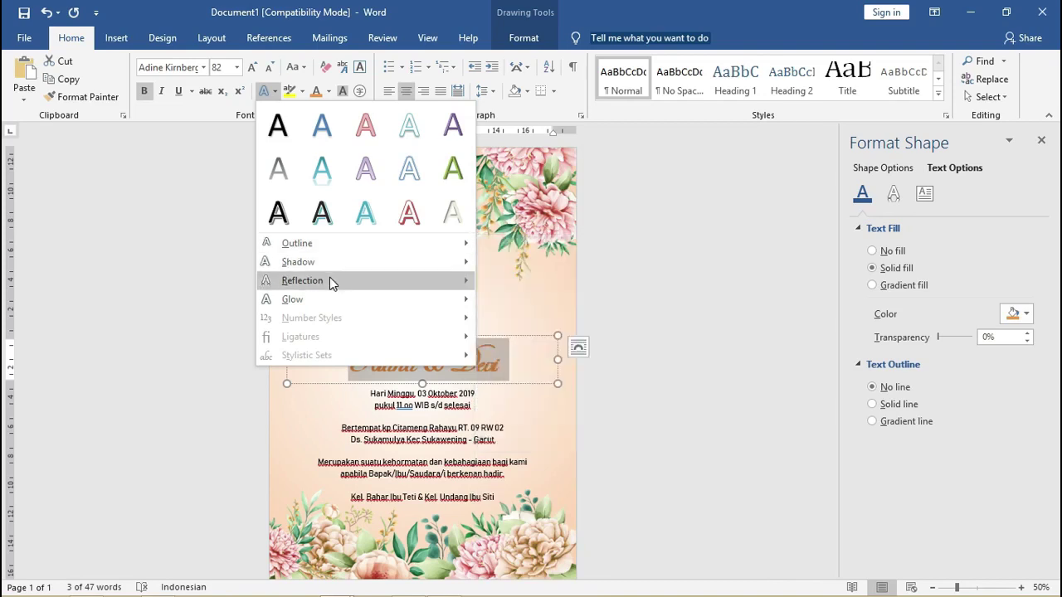
mouse_move(330, 282)
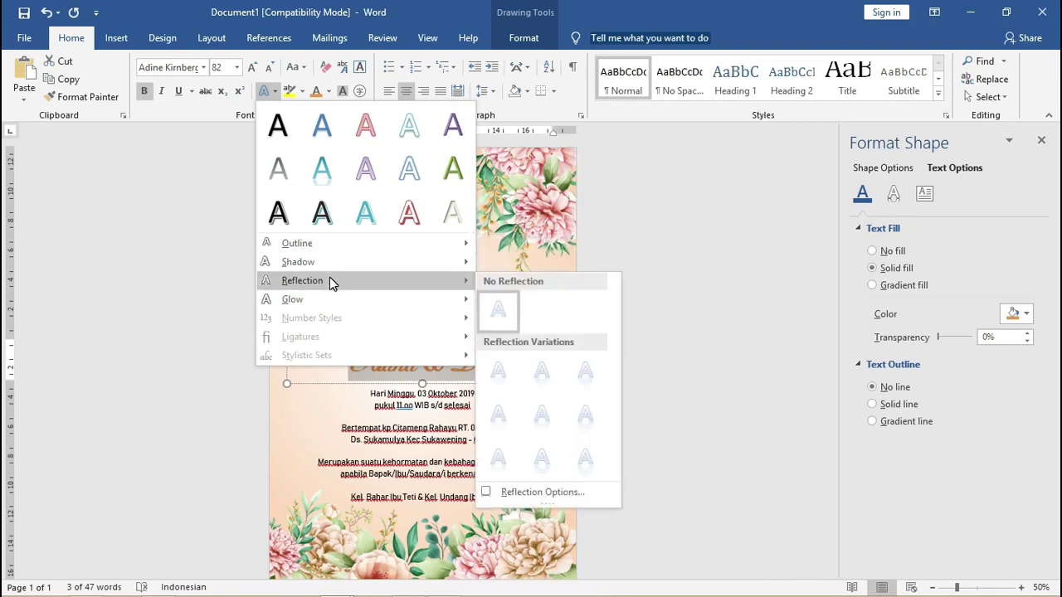
click(542, 370)
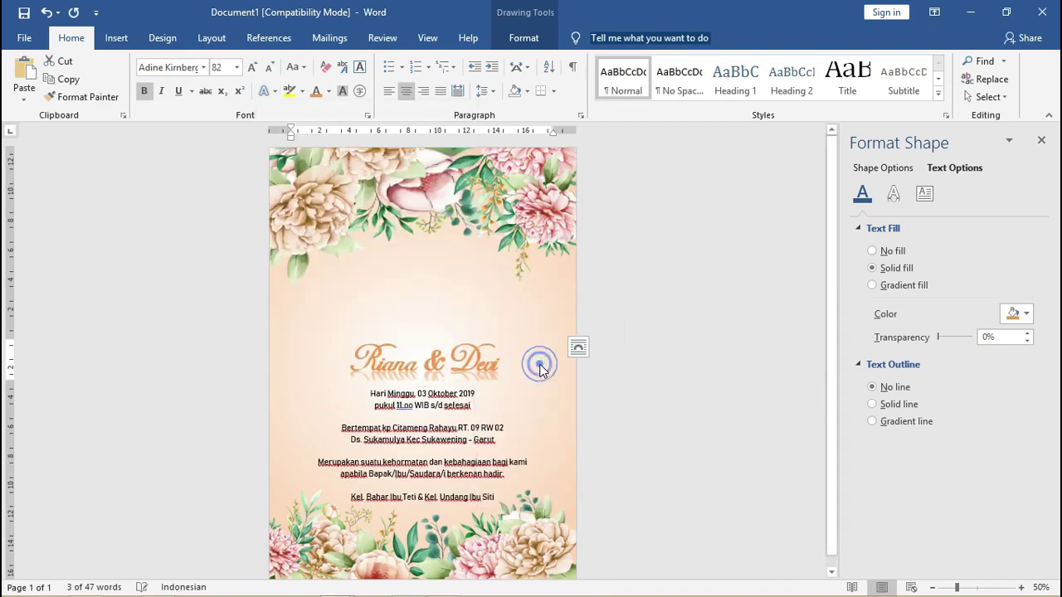
click(669, 369)
click(464, 360)
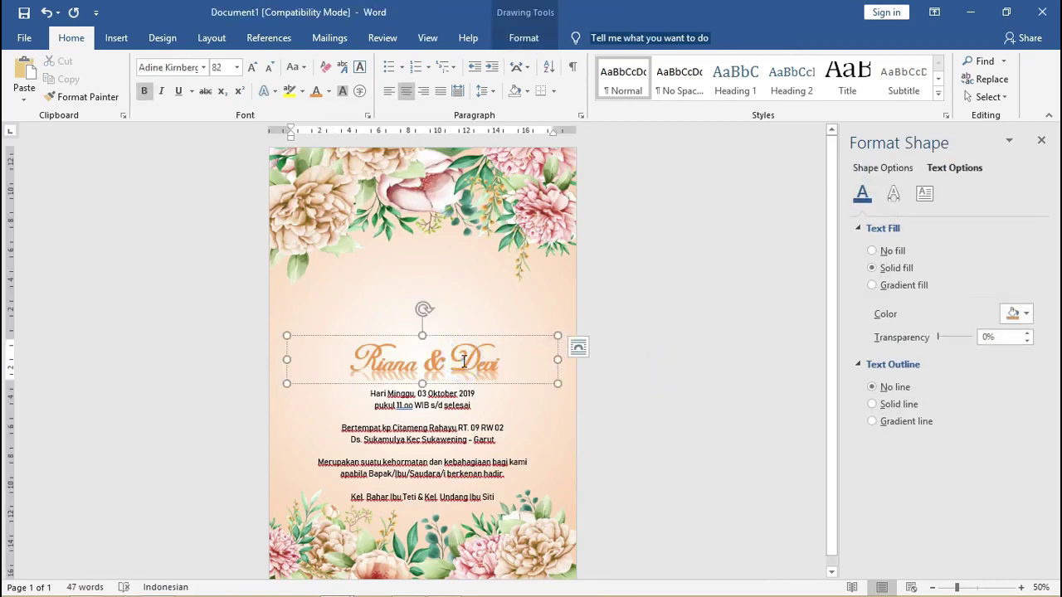
triple_click(464, 361)
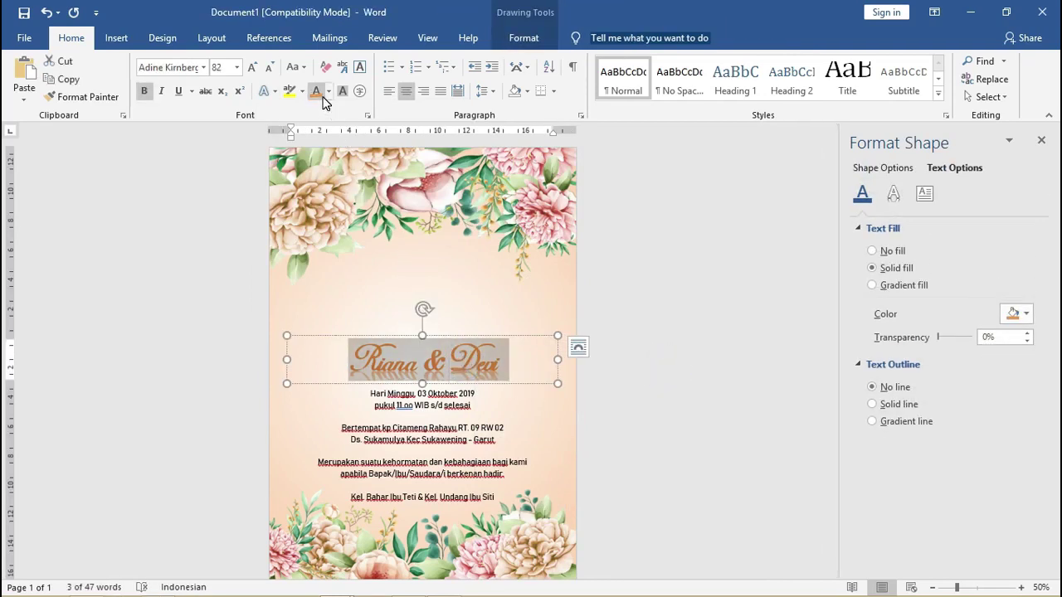
In the Format Shape text effects, set the names title's Reflection to No Reflection.
click(264, 90)
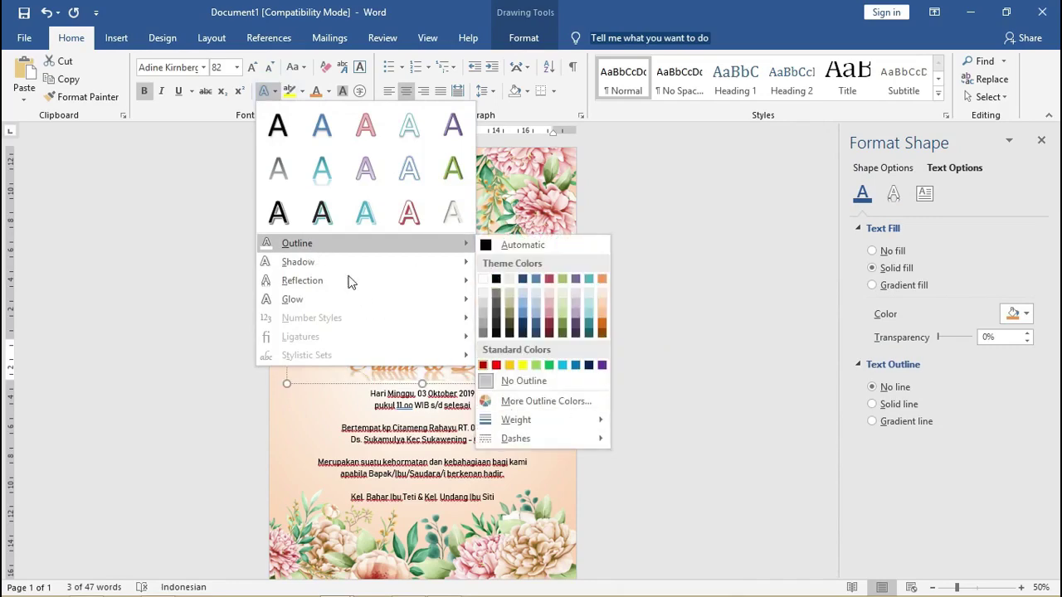
mouse_move(343, 271)
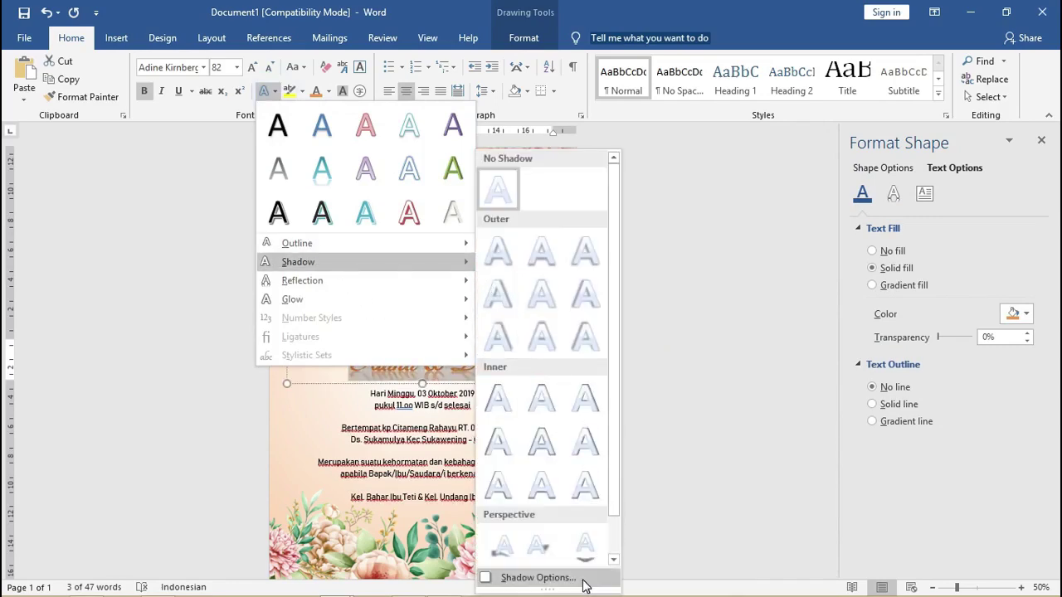
click(583, 584)
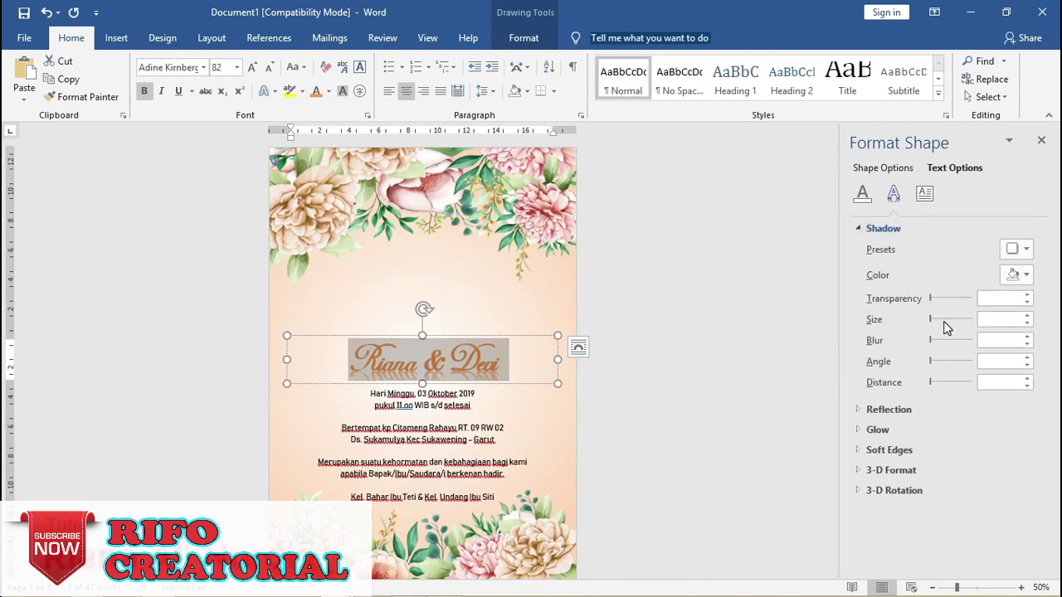
click(863, 409)
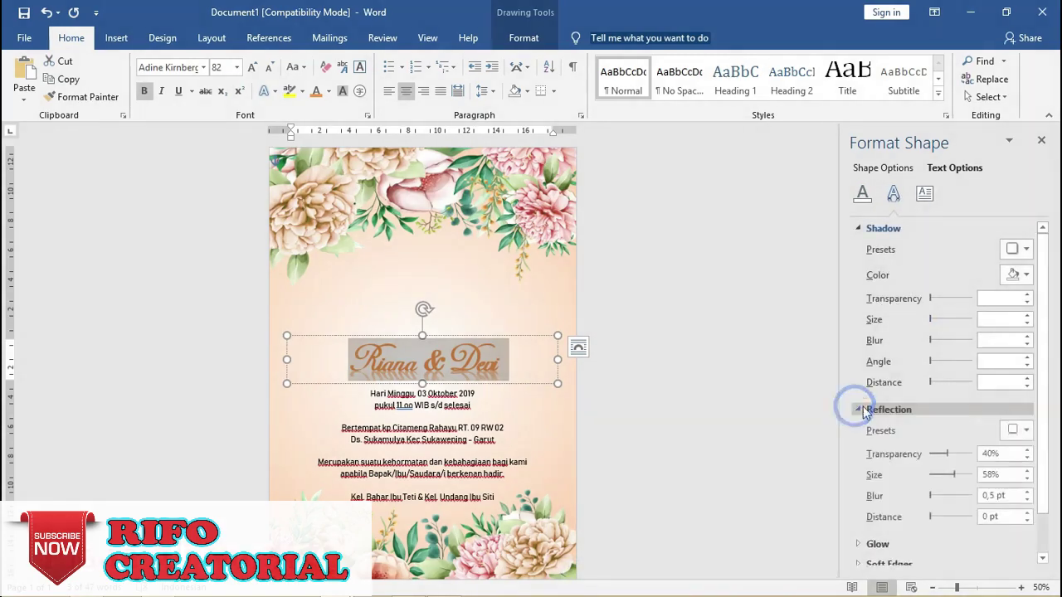
scroll(988, 449, down, 1)
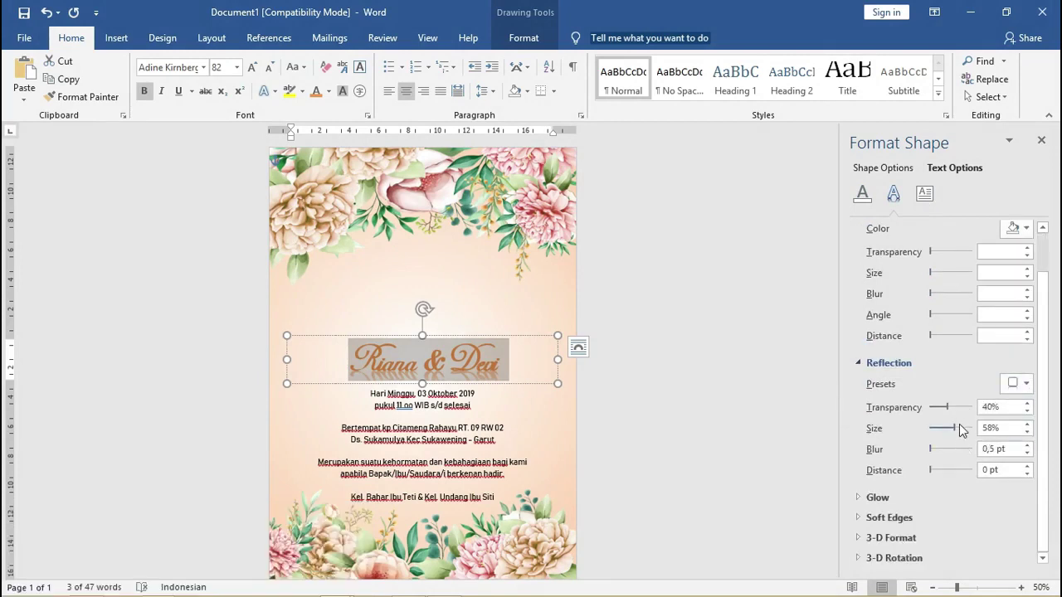
click(1017, 384)
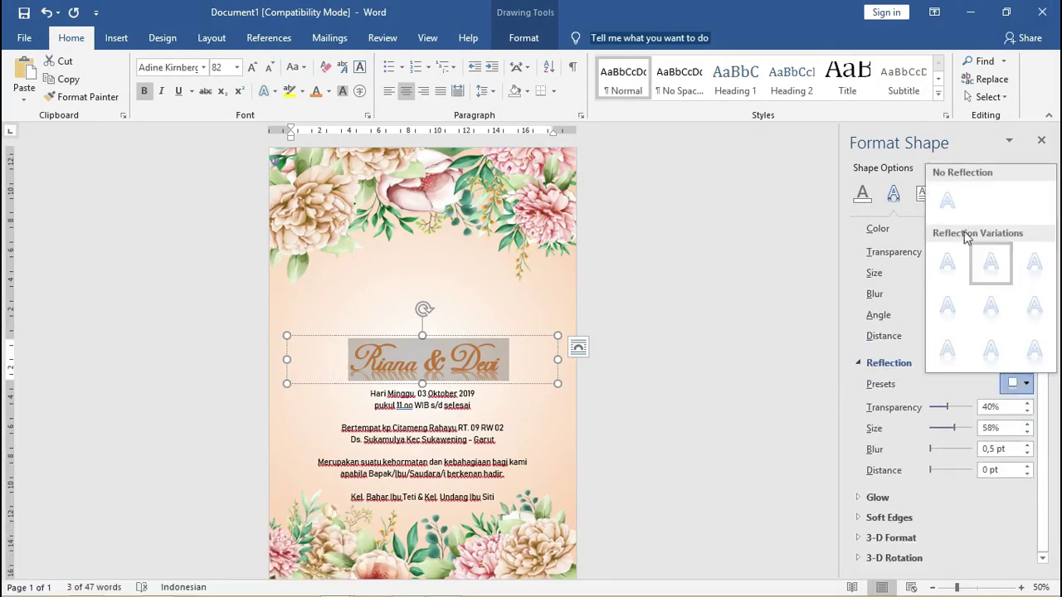
click(949, 203)
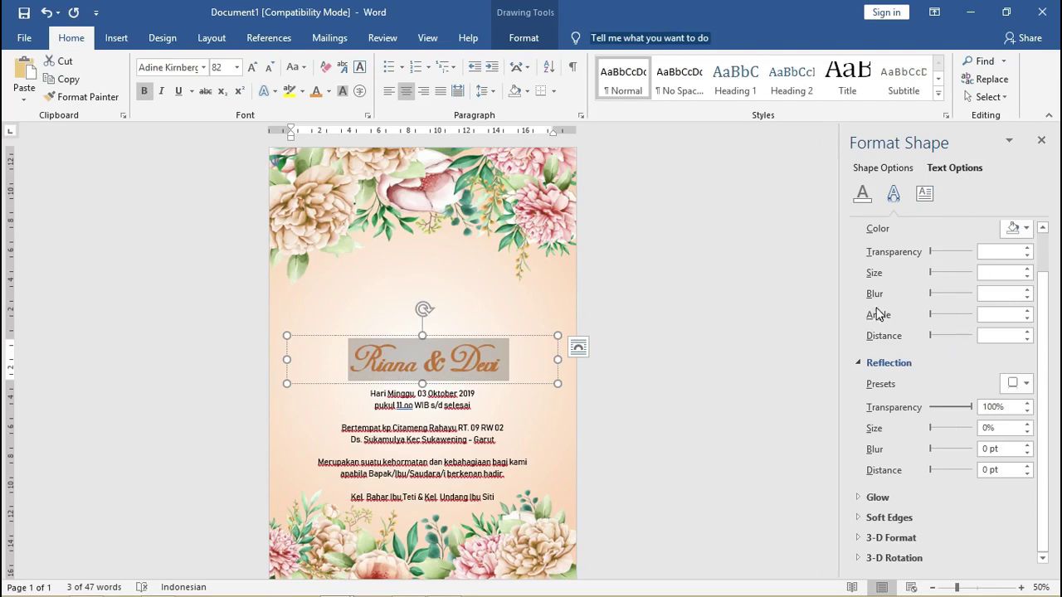
Add an outer shadow: 23% transparency, 99% size, 0 pt blur, 3 pt at 45°.
click(932, 296)
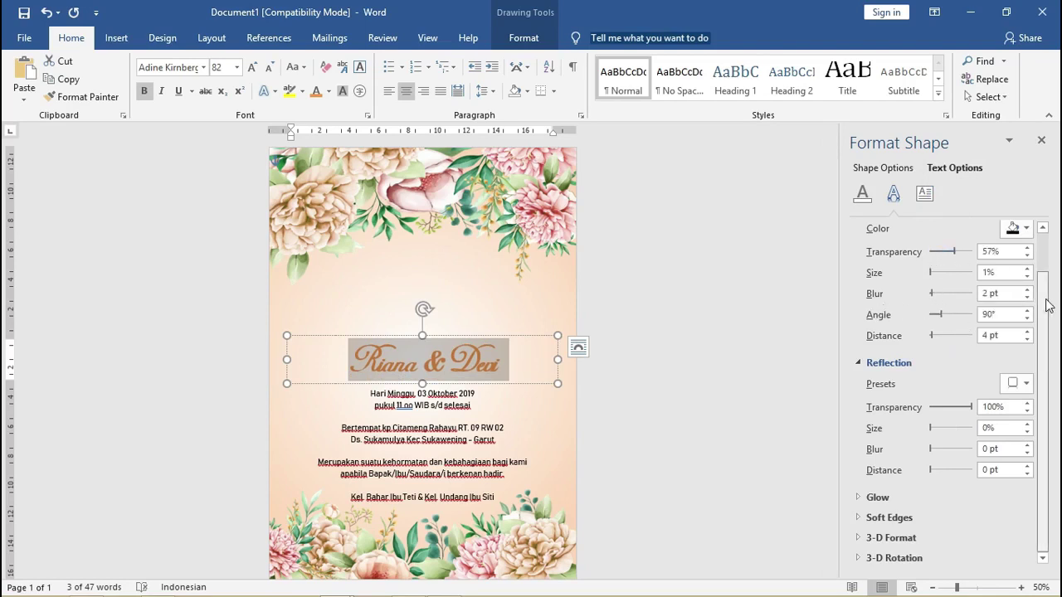
scroll(1041, 268, up, 3)
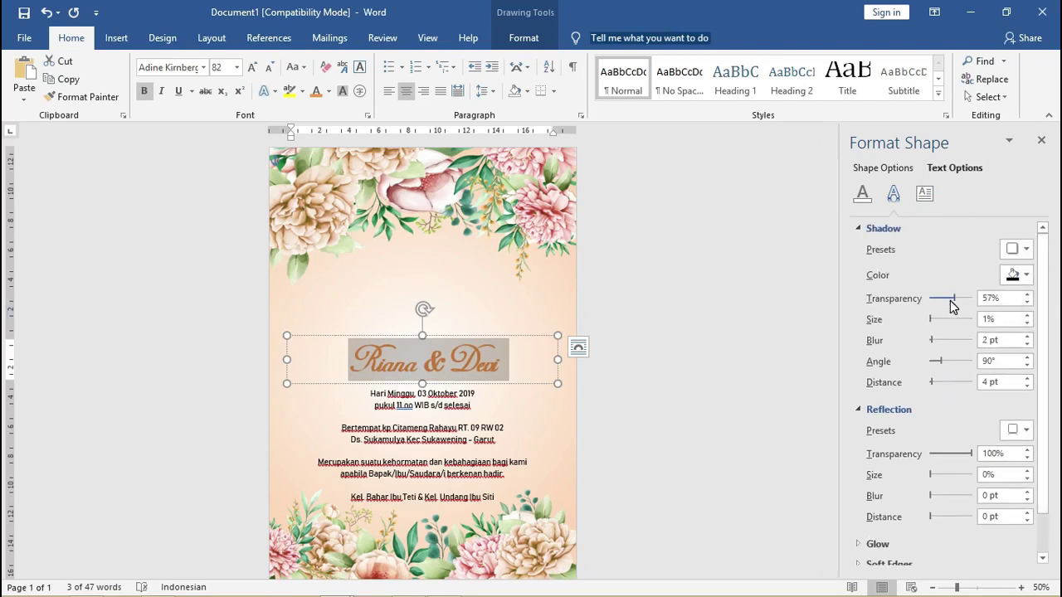
click(1018, 249)
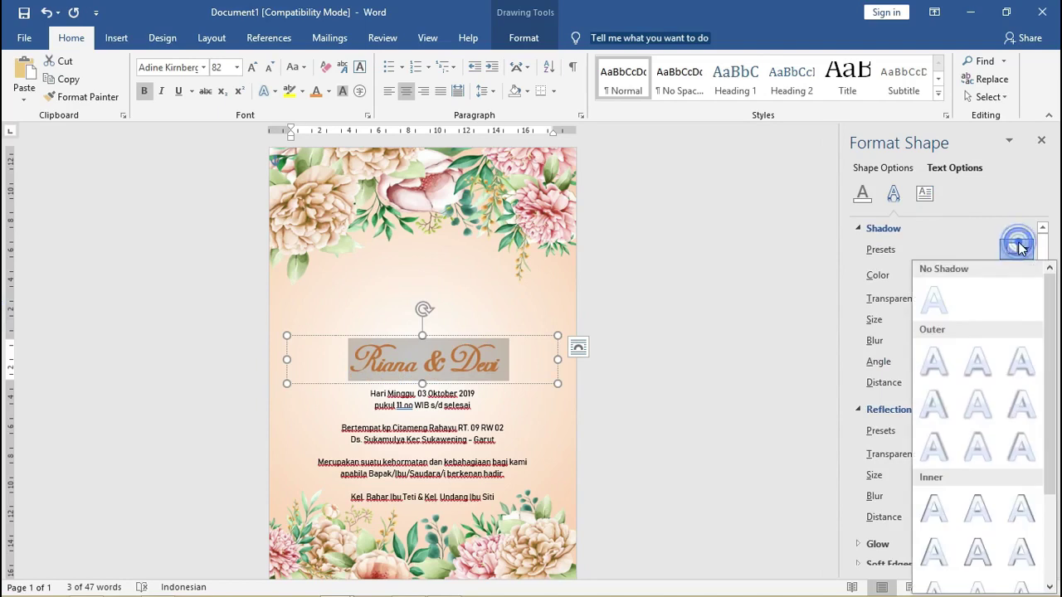
click(943, 363)
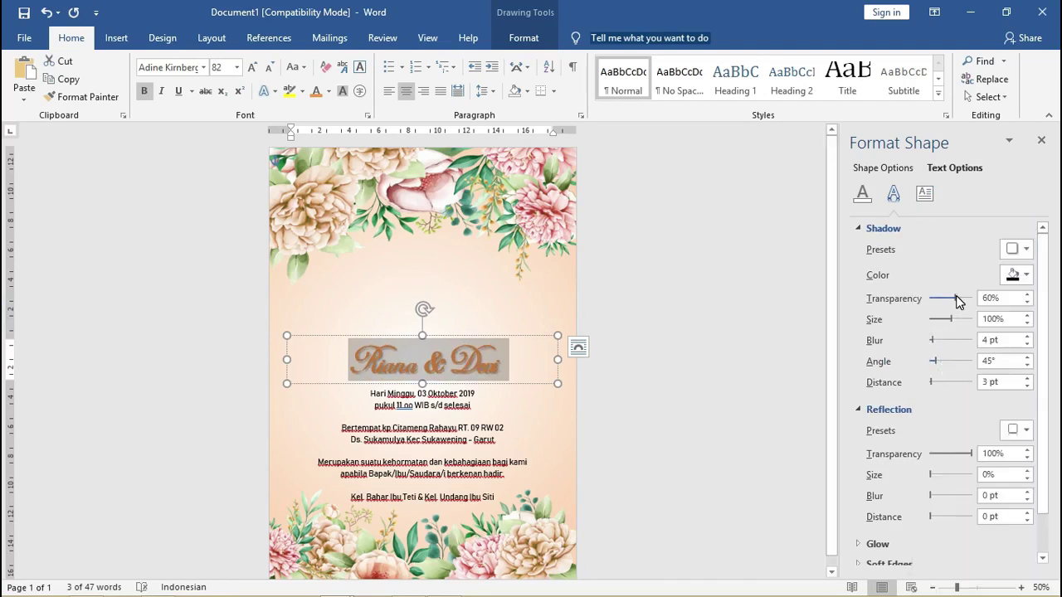
drag(956, 295, 916, 344)
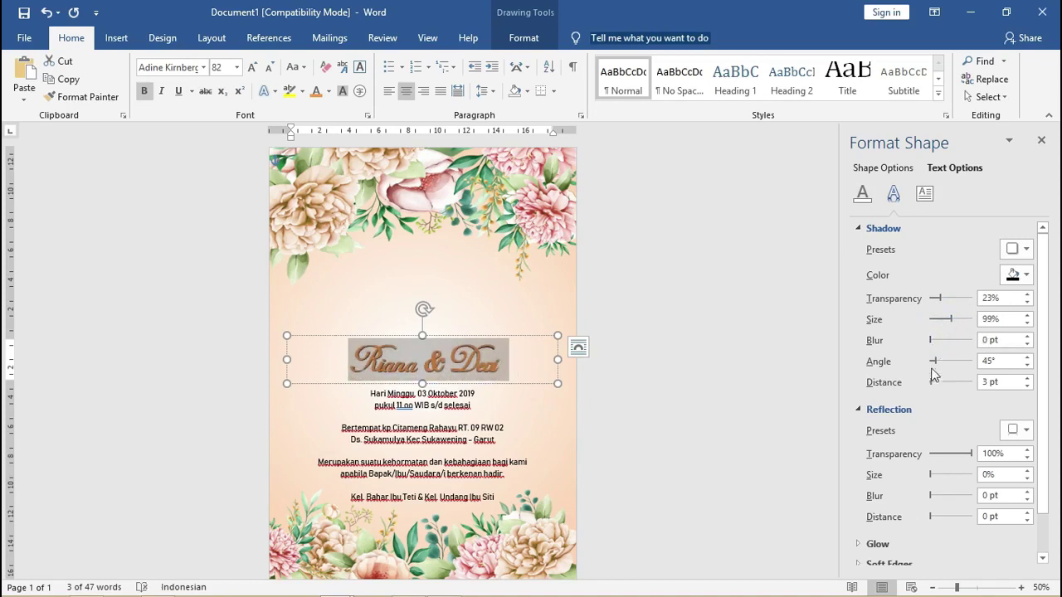
click(859, 230)
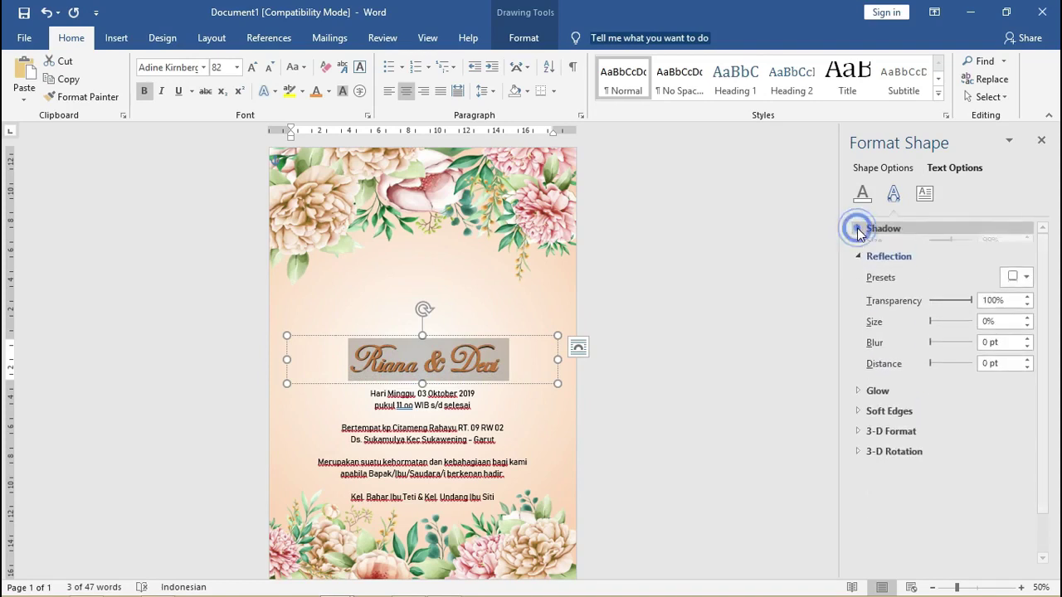
click(740, 285)
Duplicate the names box above the original and retype it as 'Sabtu, 31 Desember 2020'.
click(470, 358)
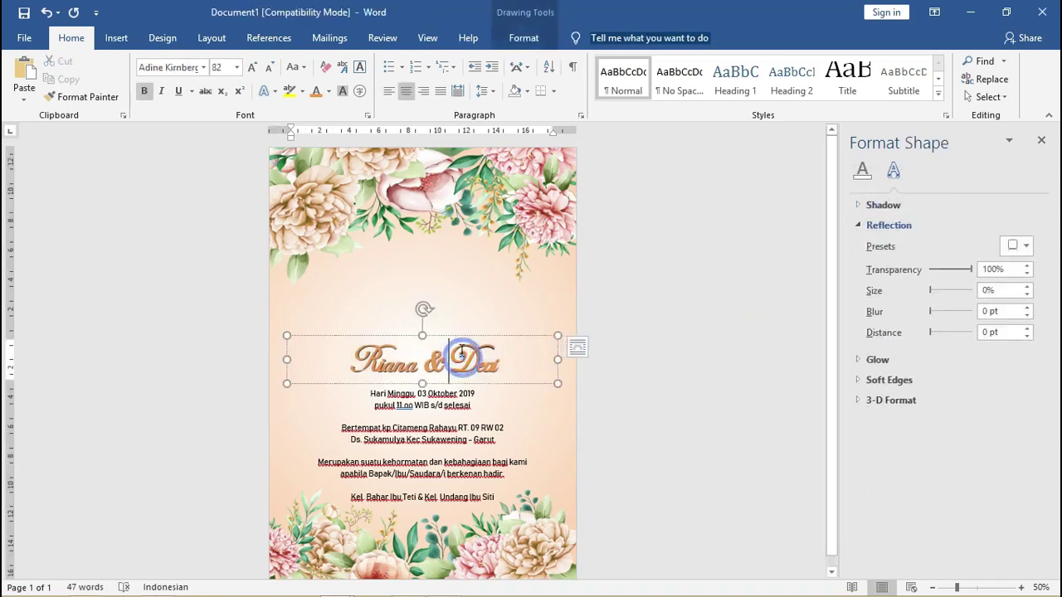
drag(460, 336, 460, 296)
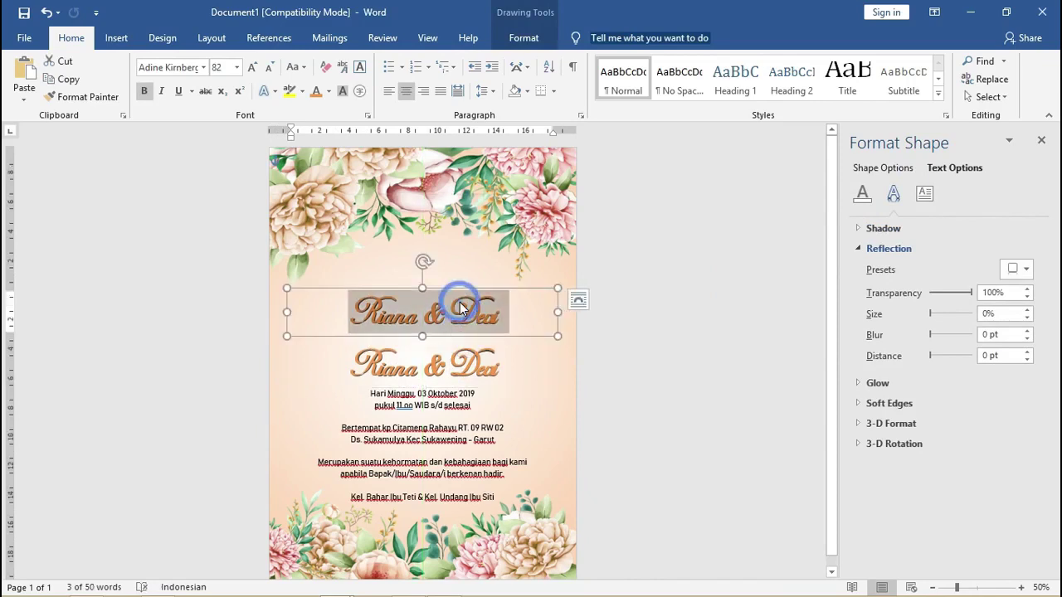
triple_click(462, 309)
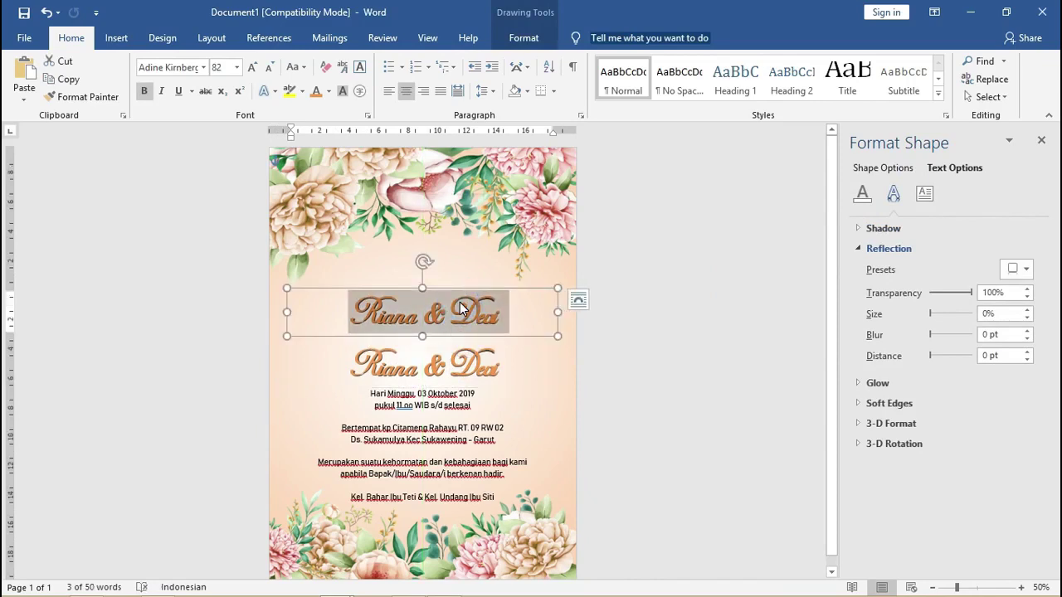
text(Sab)
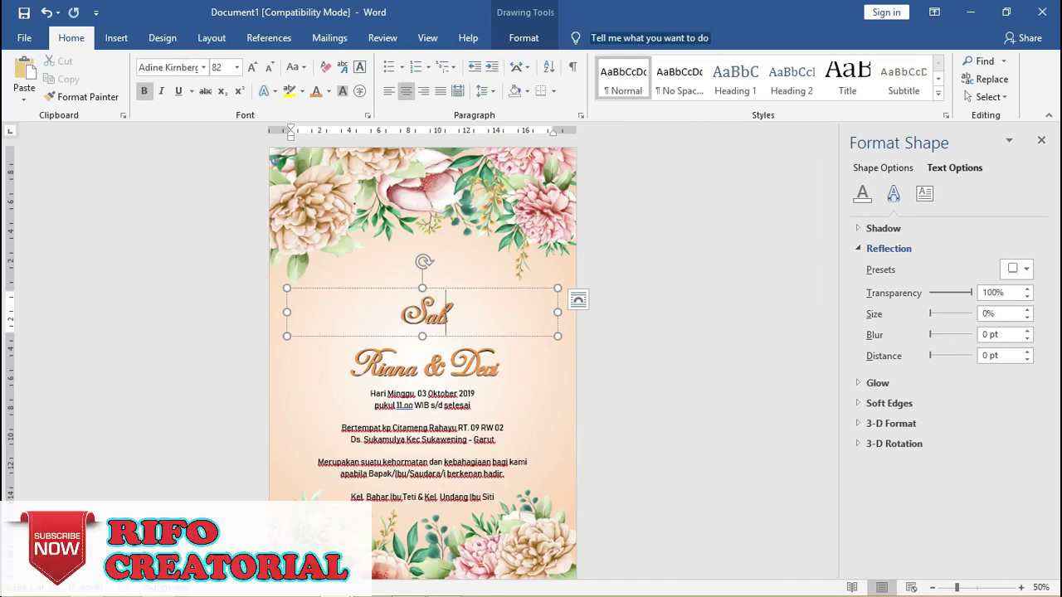
text(tu, 31)
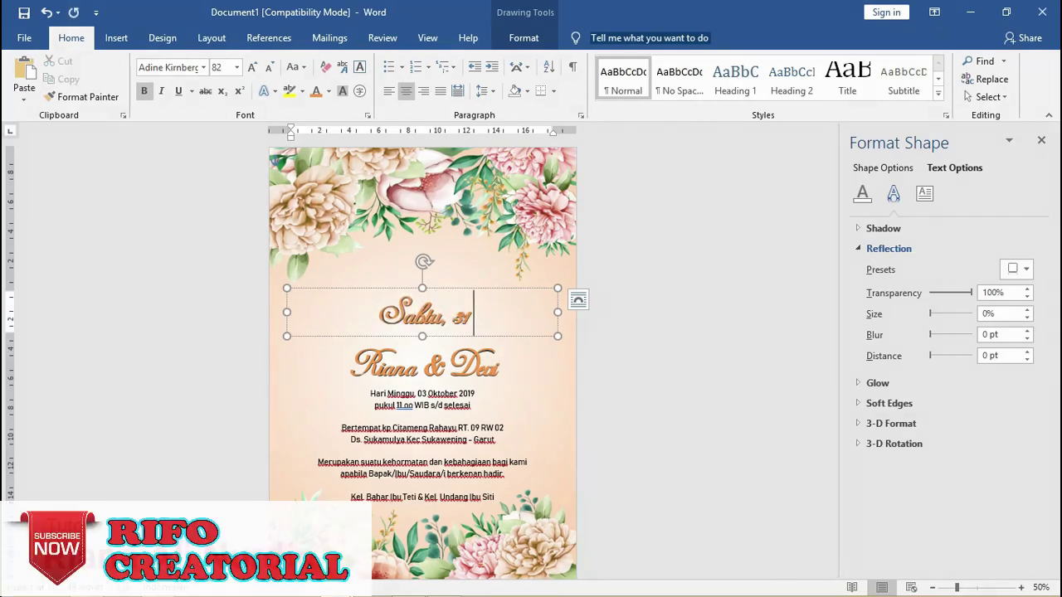
text( Dese)
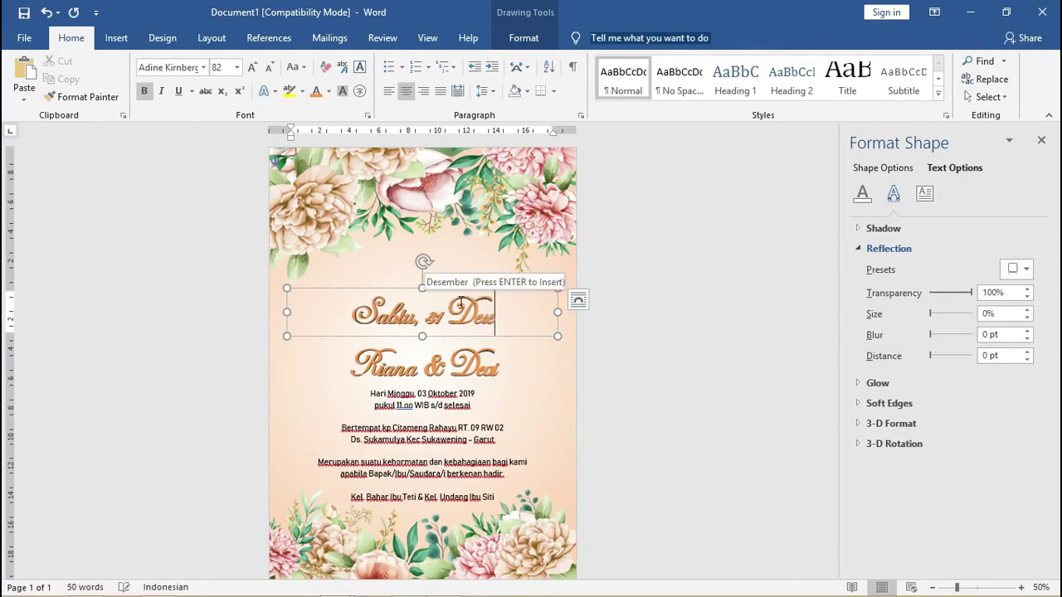
text(mber 2020)
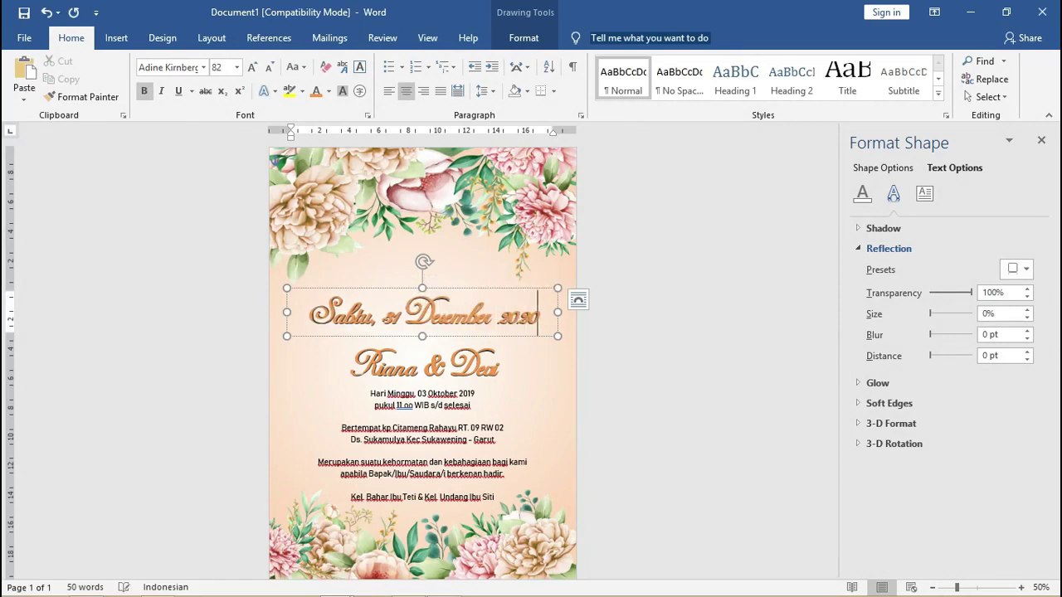
triple_click(460, 303)
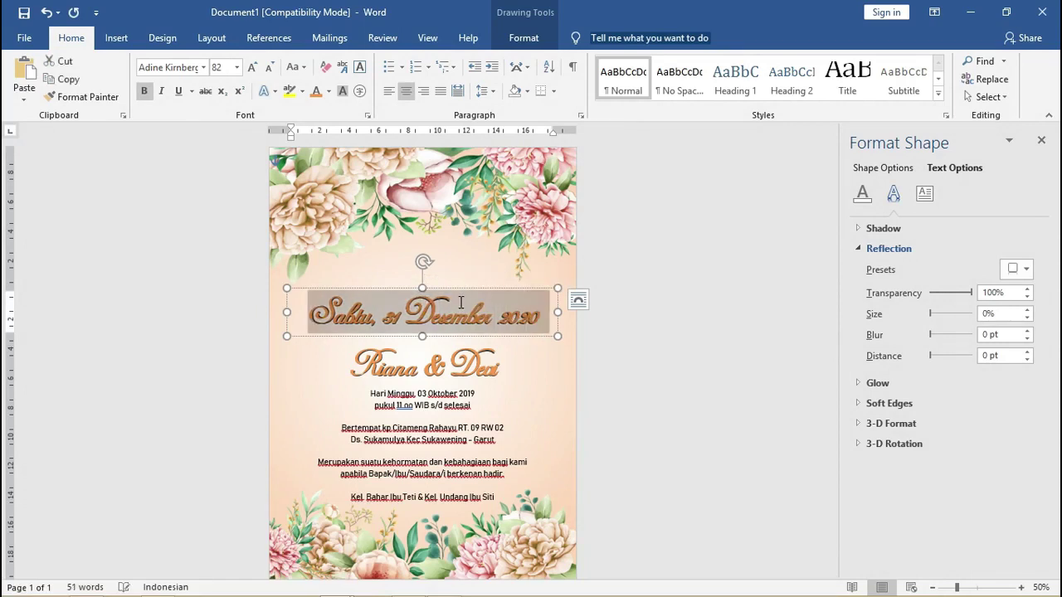
Set the date line to Bahnschrift at size 29.
click(171, 66)
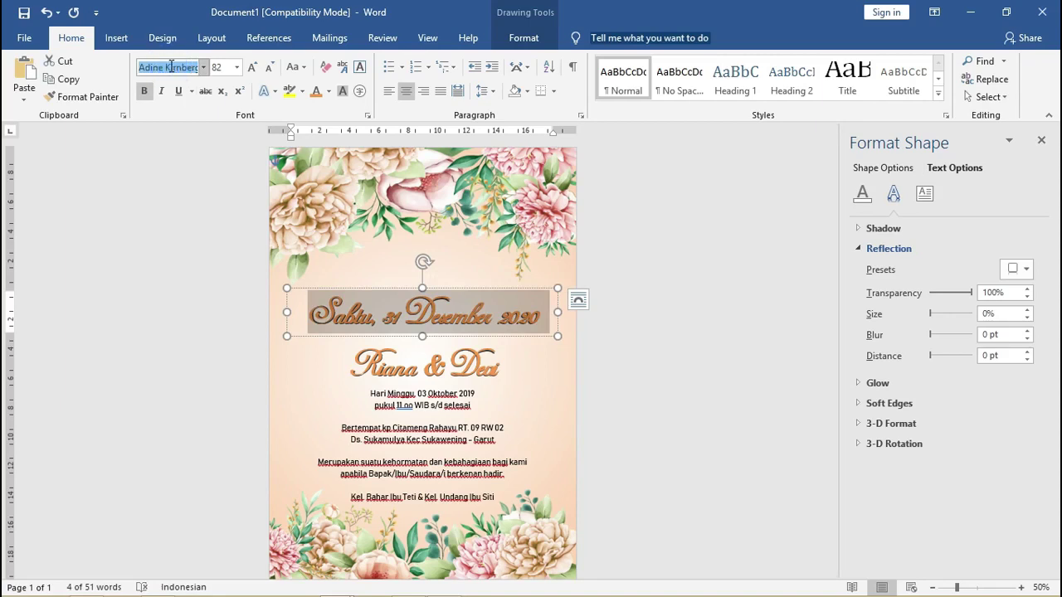
text(Bahnschrift)
key(Return)
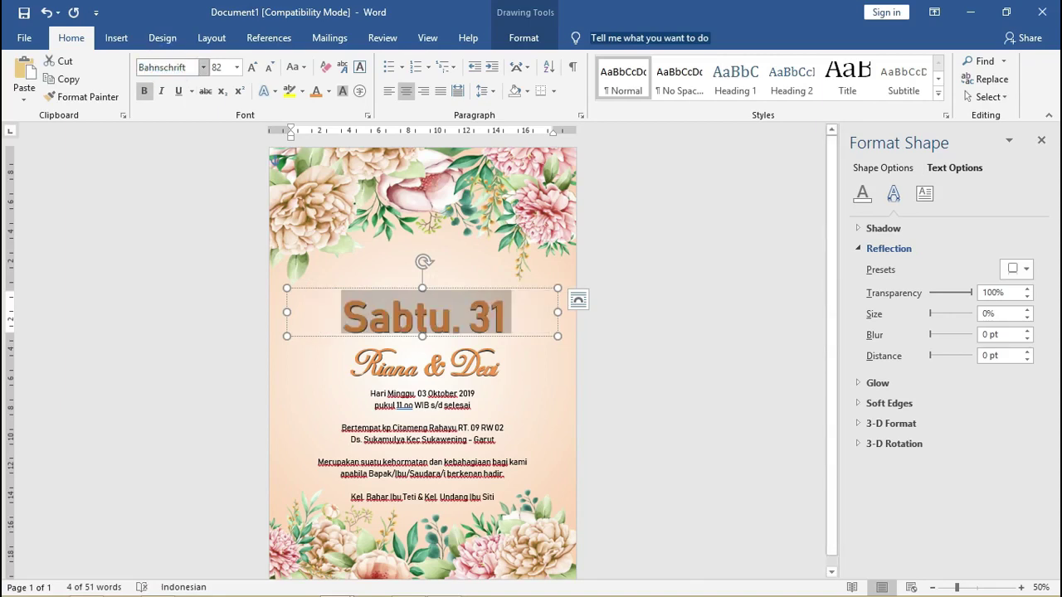
click(220, 67)
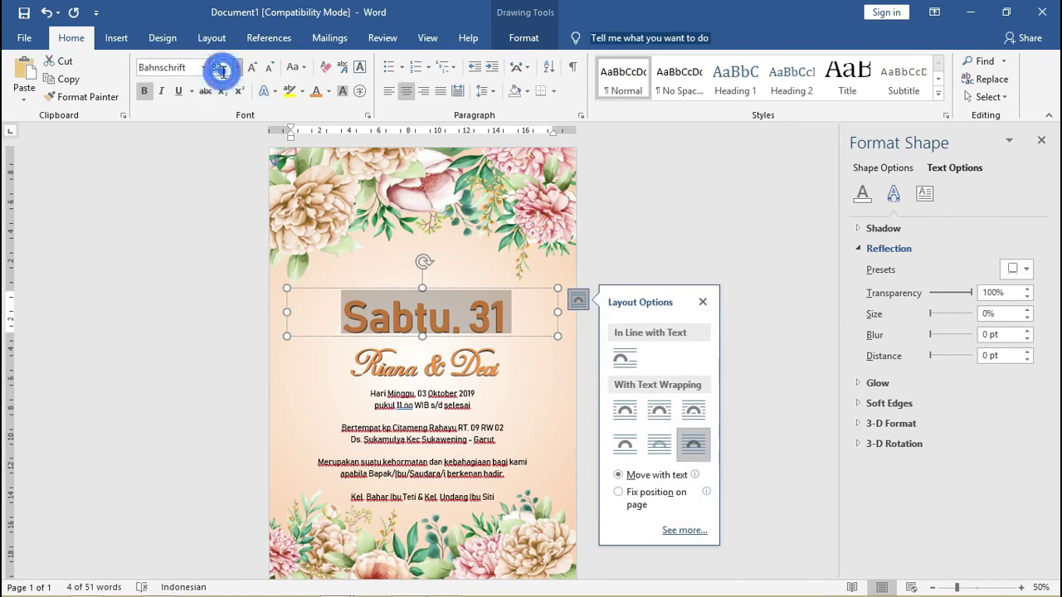
text(14)
key(Return)
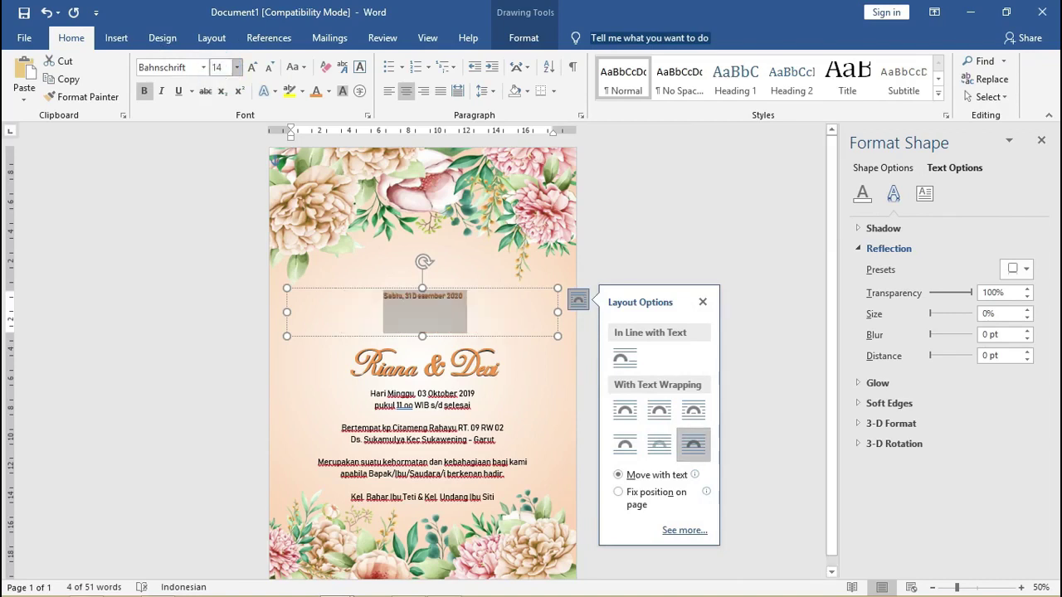
key(ctrl+shift+period)
key(ctrl+shift+period)
key(ctrl+shift+period)
key(ctrl+shift+period)
key(ctrl+shift+period)
key(ctrl+shift+period)
key(ctrl+shift+period)
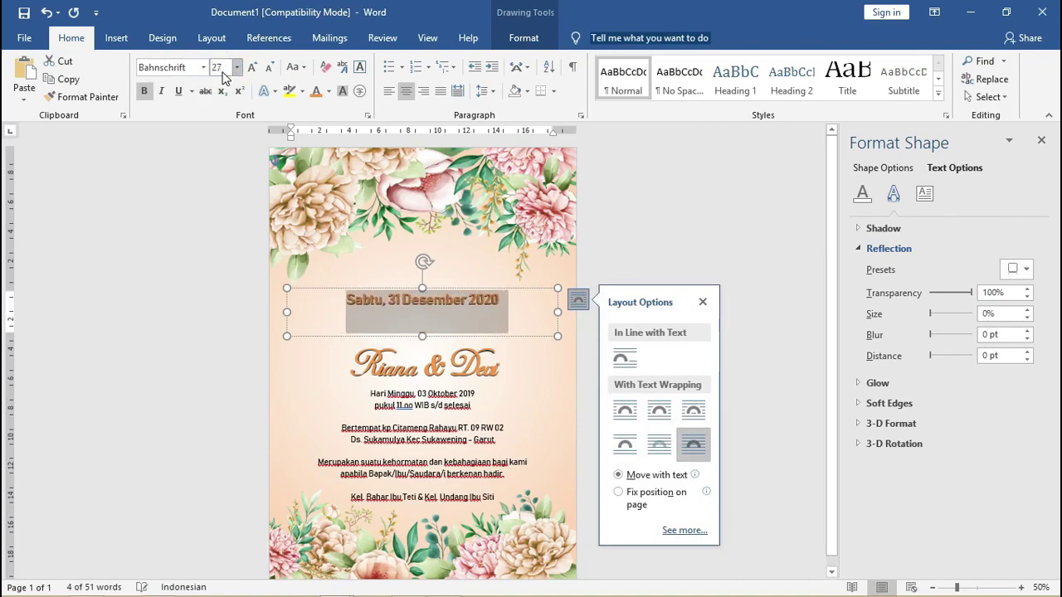
Remove the text shadow from the date line.
click(266, 90)
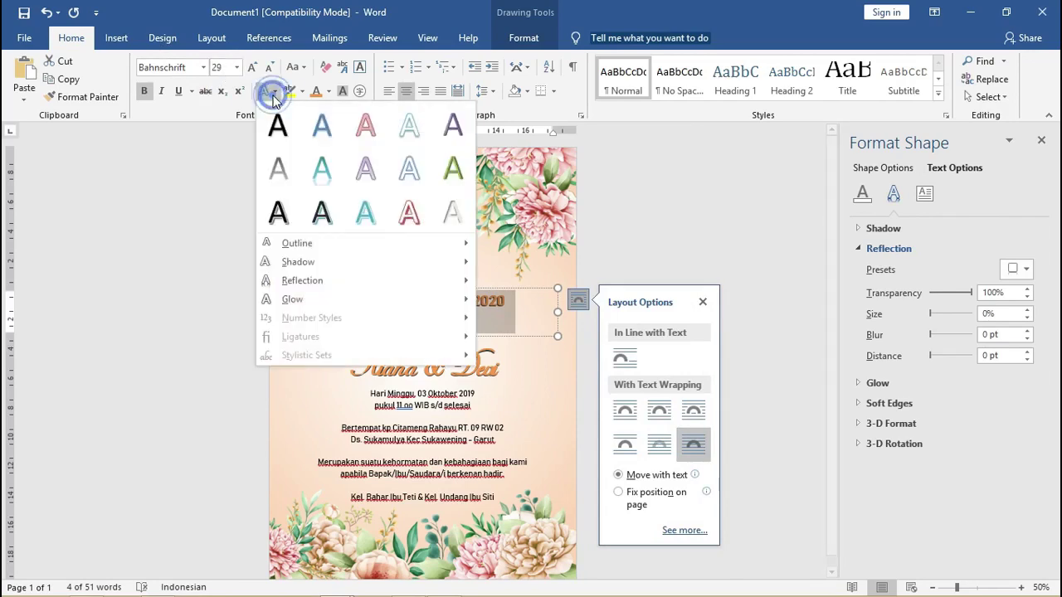
mouse_move(358, 265)
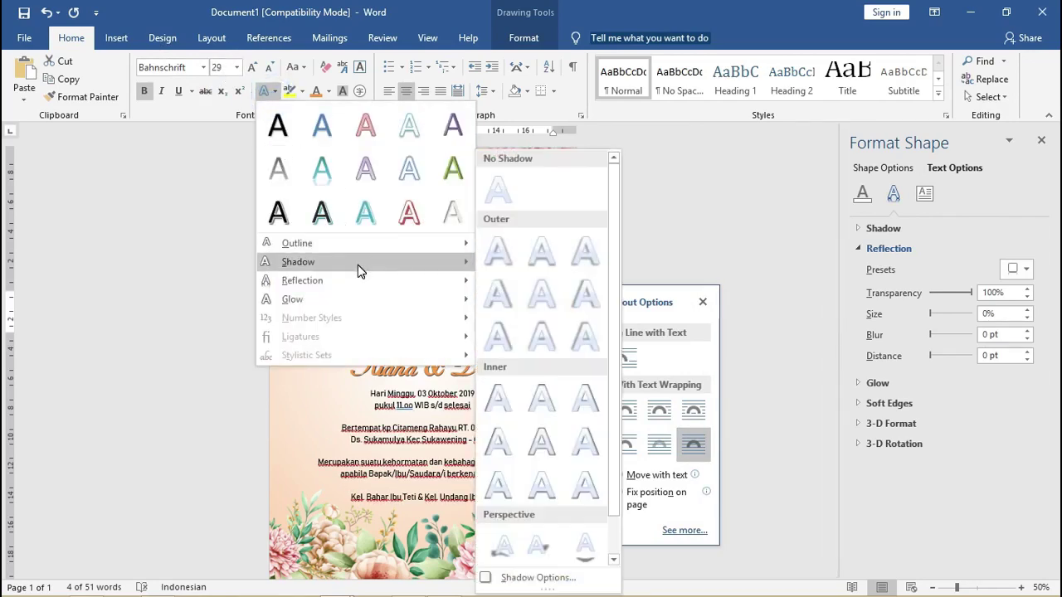
click(481, 194)
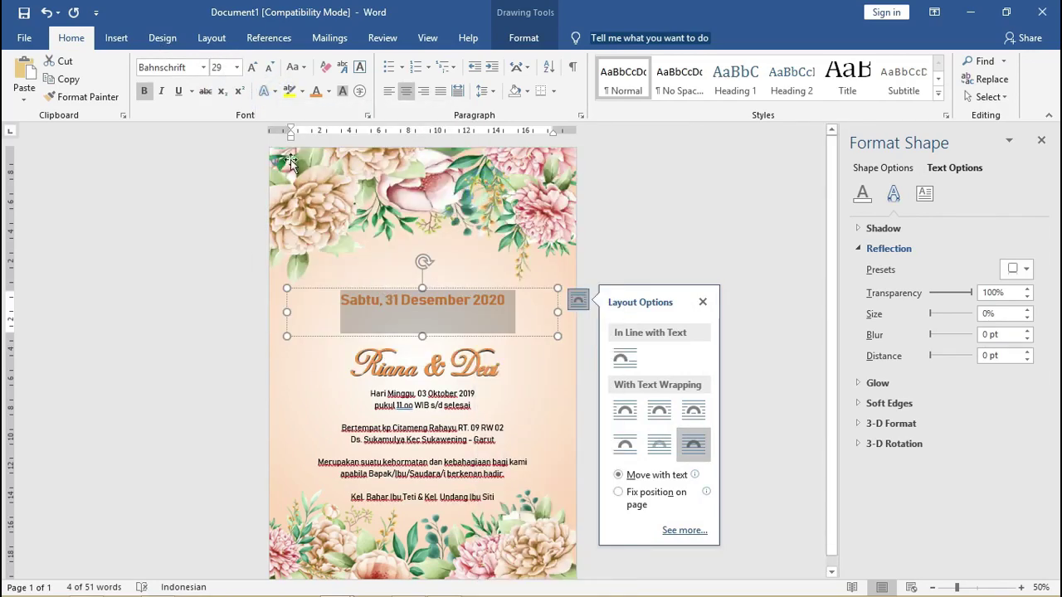
click(125, 41)
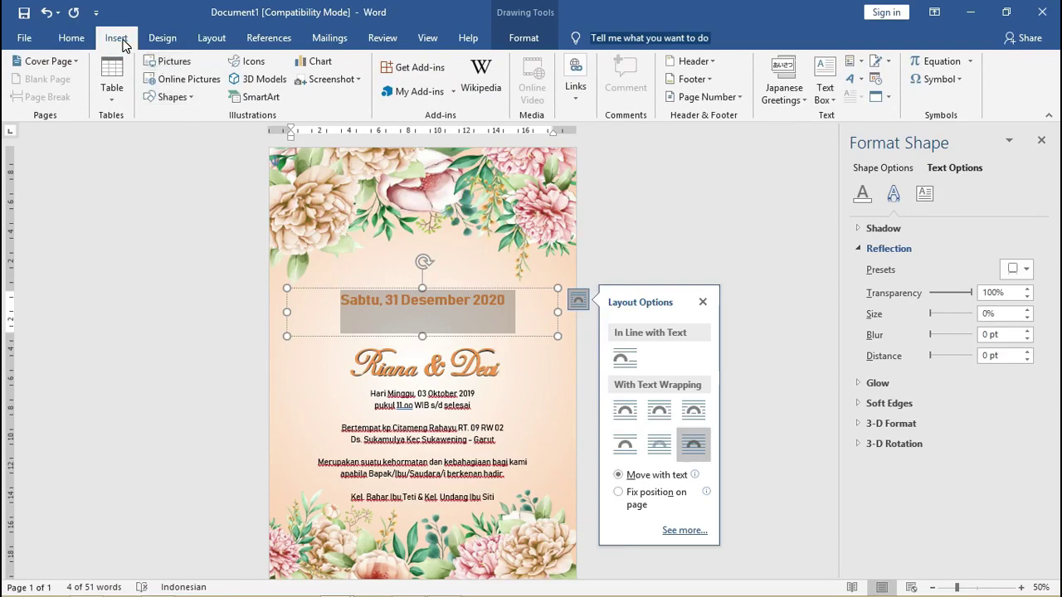
Draw a tilted-down ribbon banner shape over the date line.
click(175, 97)
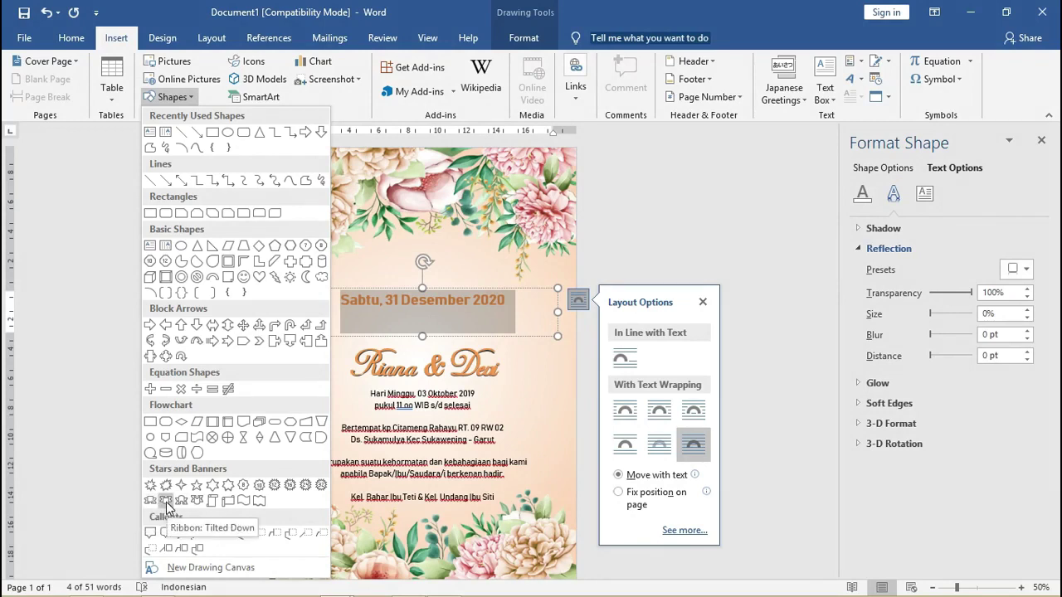
click(166, 503)
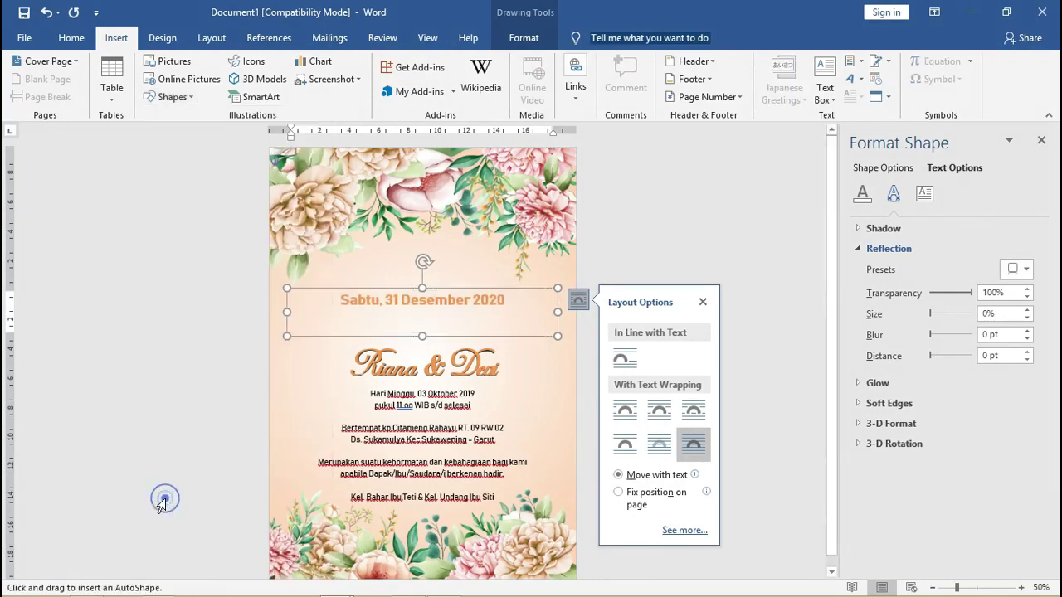
mouse_move(360, 261)
mouse_down()
mouse_move(457, 329)
mouse_move(512, 316)
mouse_move(517, 370)
mouse_move(534, 371)
mouse_up()
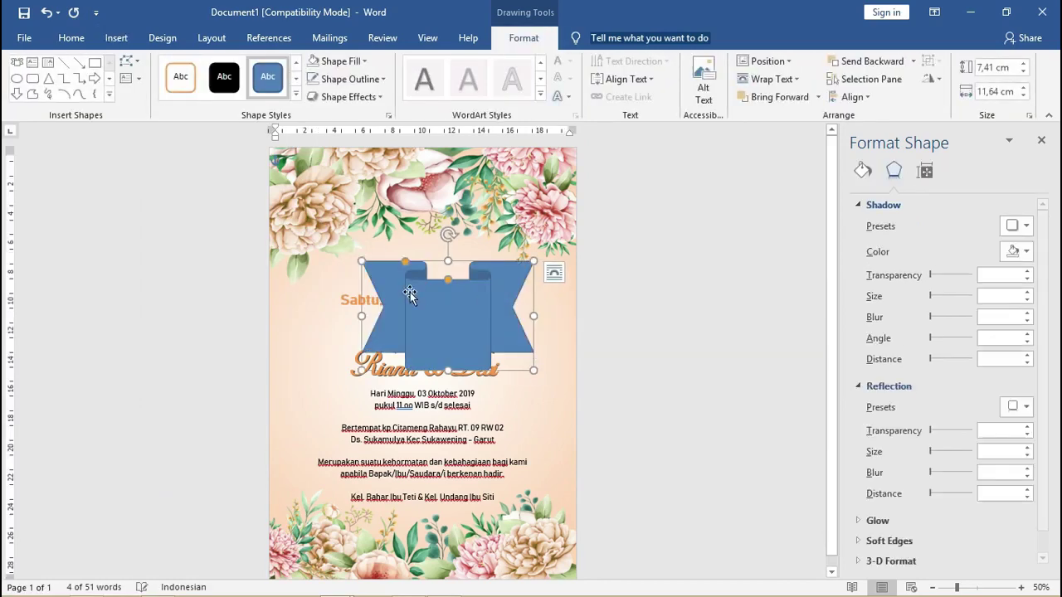
Resize the banner to about 3,2 × 11,3 cm and position it below the date.
ctrl+scroll(375, 251, up, 2)
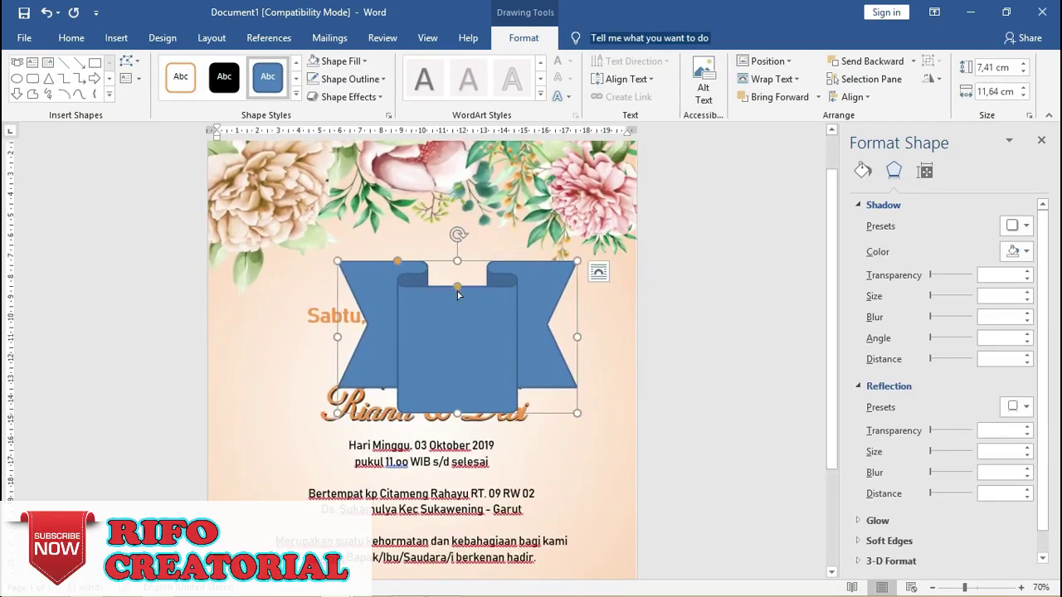
drag(399, 263, 369, 264)
mouse_move(575, 335)
mouse_down()
mouse_move(761, 330)
mouse_move(571, 317)
mouse_up()
drag(500, 311, 490, 312)
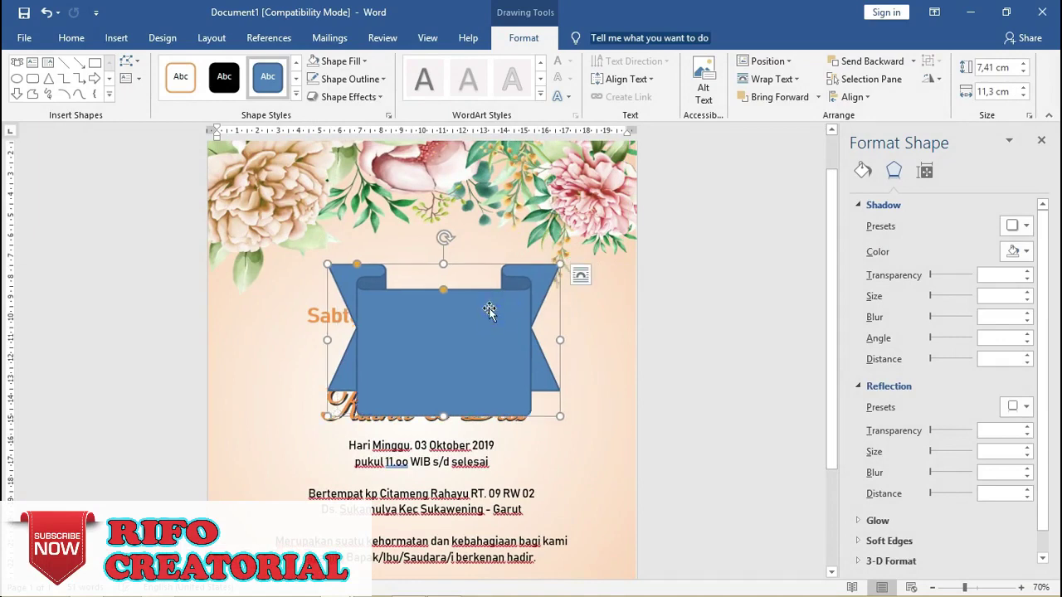
drag(444, 264, 454, 351)
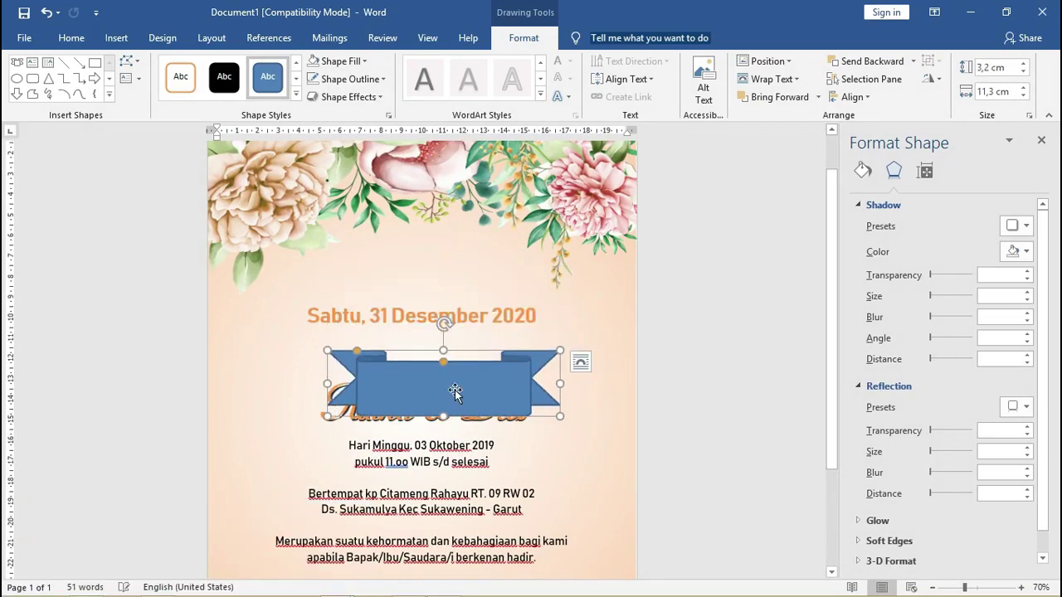
drag(455, 392, 440, 362)
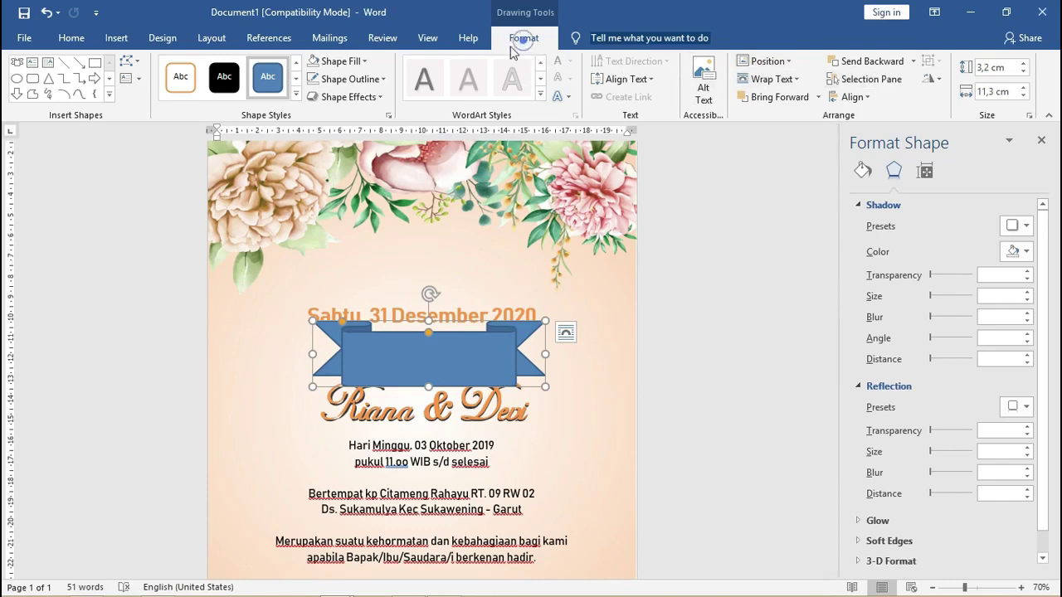
Fill the ribbon banner with dark orange and set its outline to No Outline.
click(339, 62)
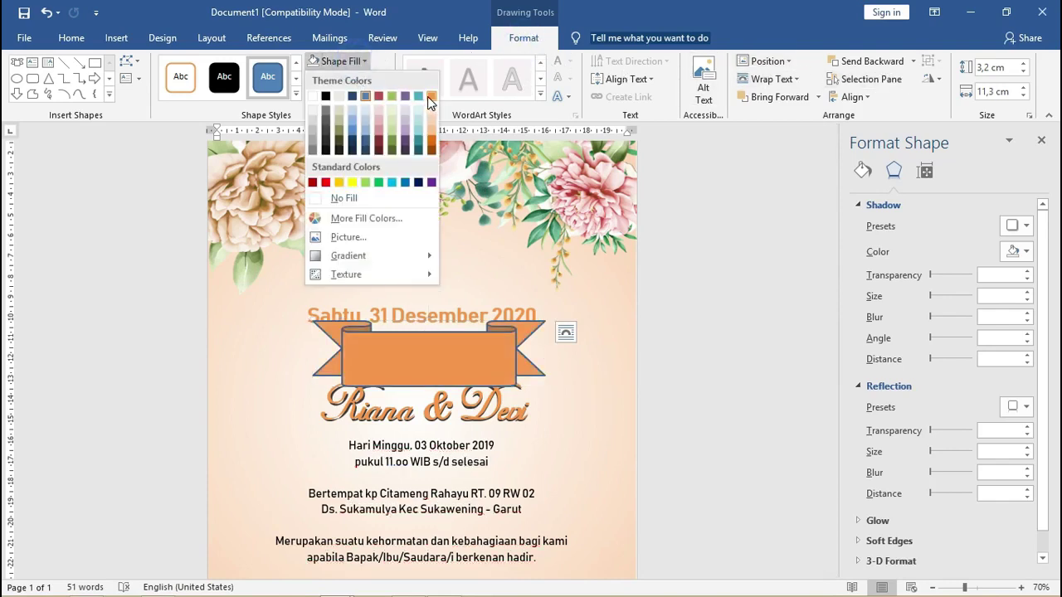
click(434, 146)
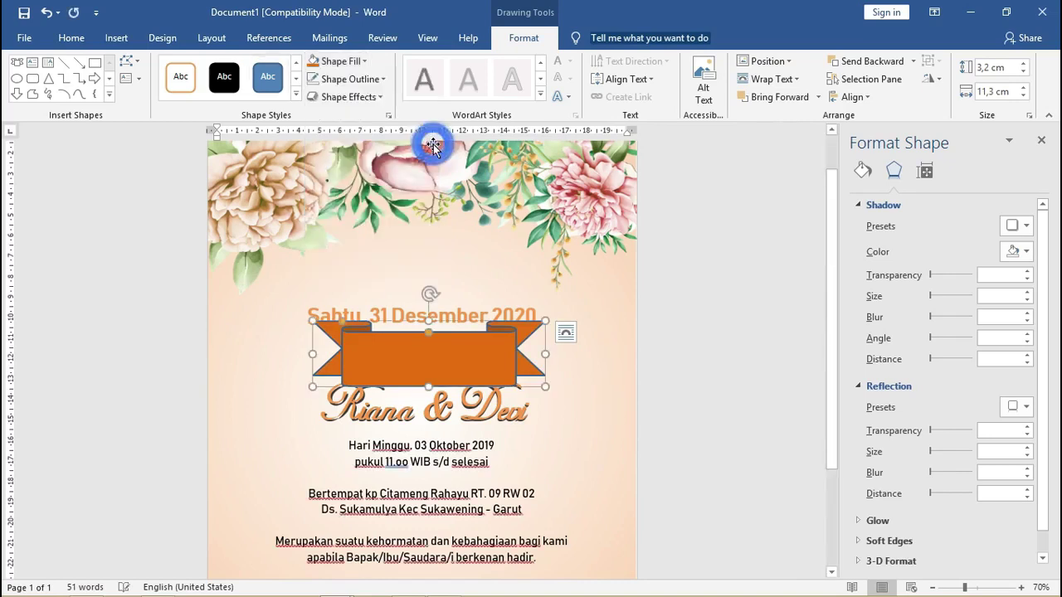
click(348, 79)
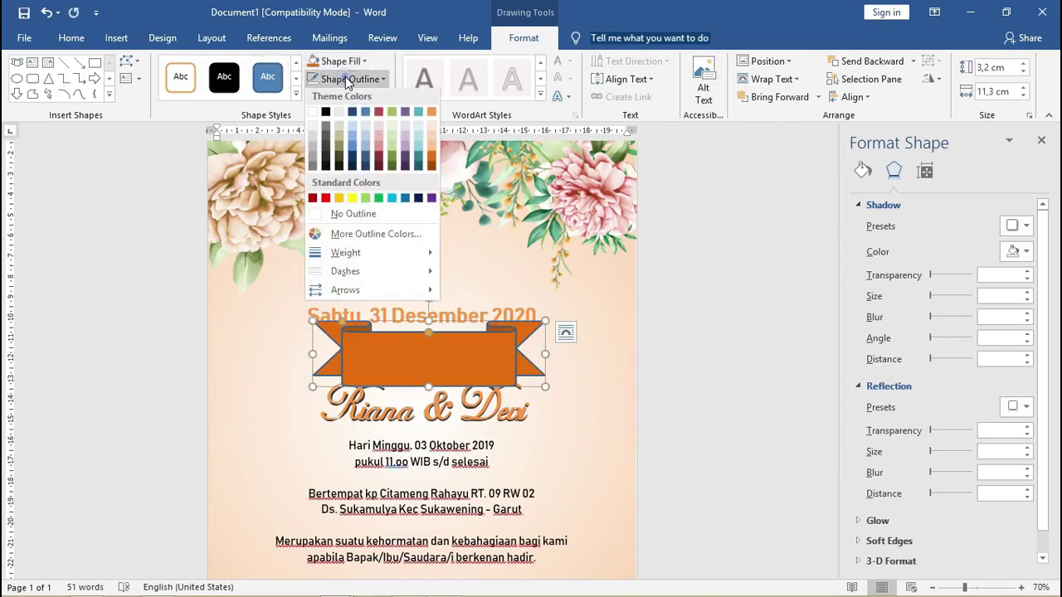
click(332, 215)
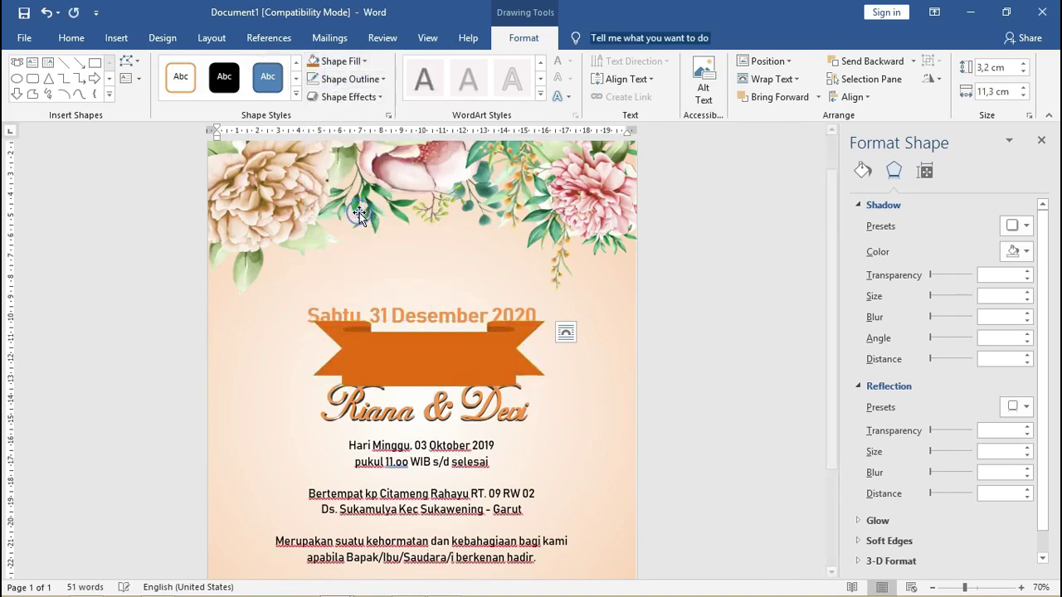
click(453, 309)
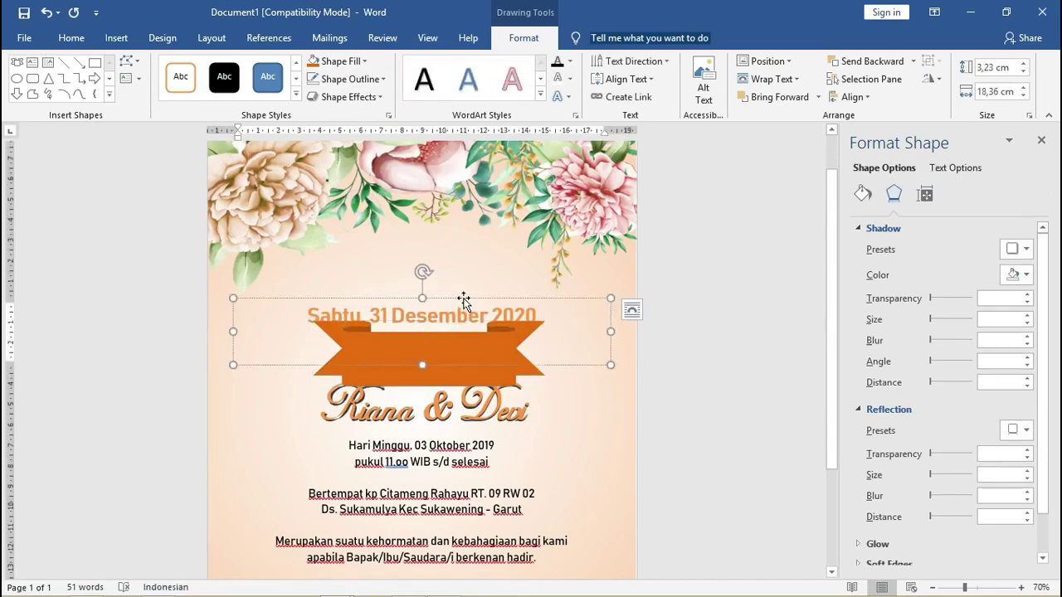
Bring the date text box to front and move it onto the orange ribbon.
click(464, 302)
right_click(463, 303)
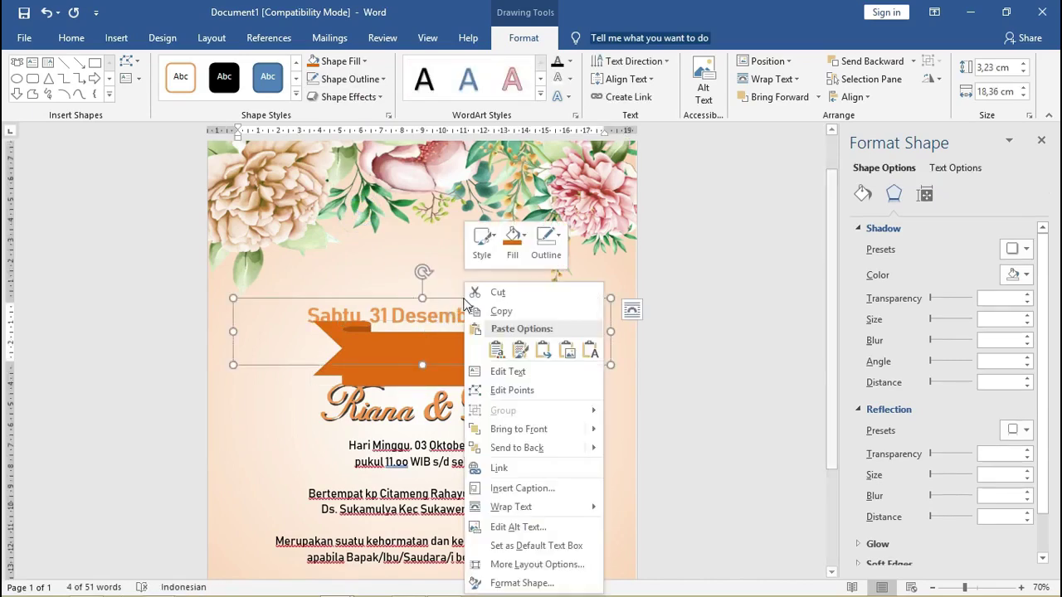
click(552, 430)
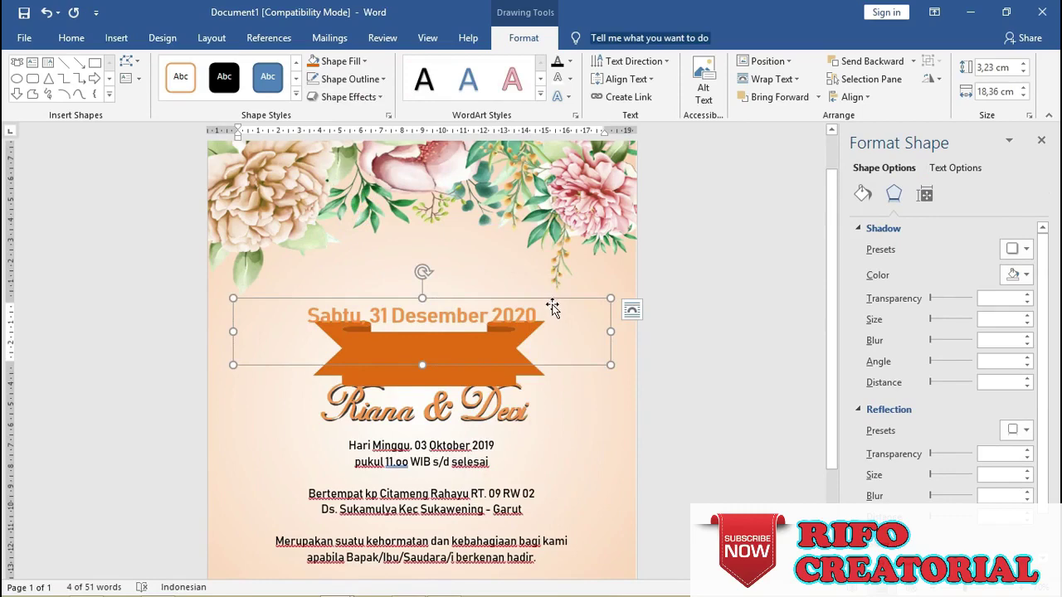
drag(553, 304, 552, 348)
Make the date white at size 15 and shorten the ribbon to fit.
triple_click(453, 370)
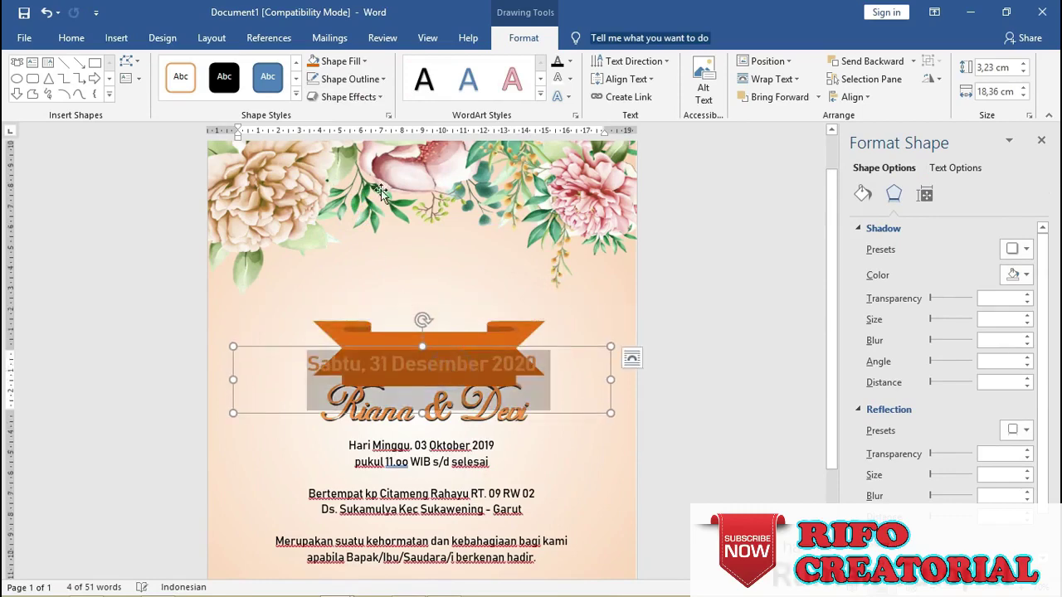
click(72, 37)
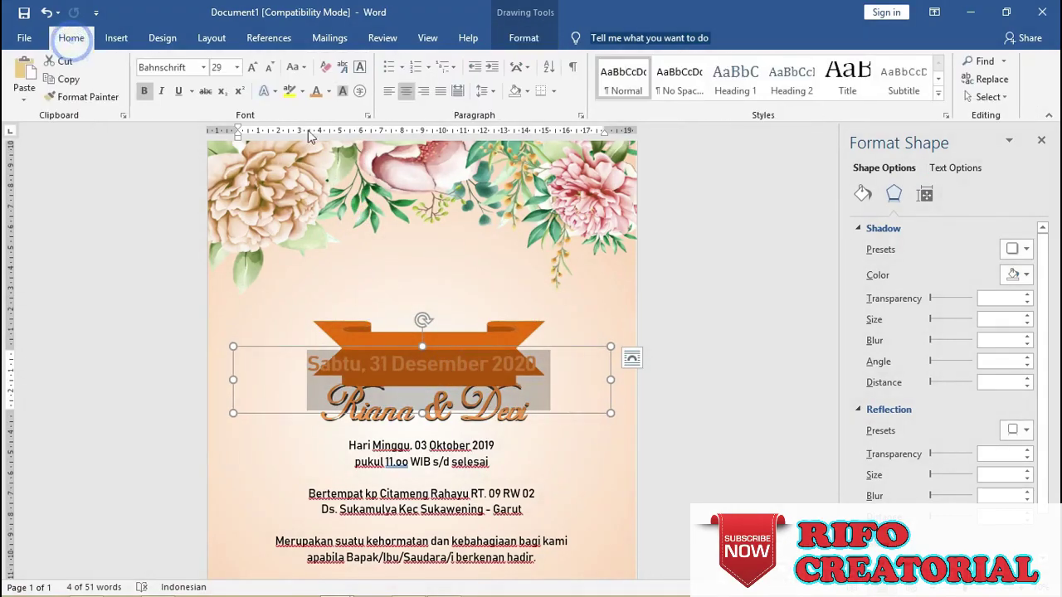
click(329, 91)
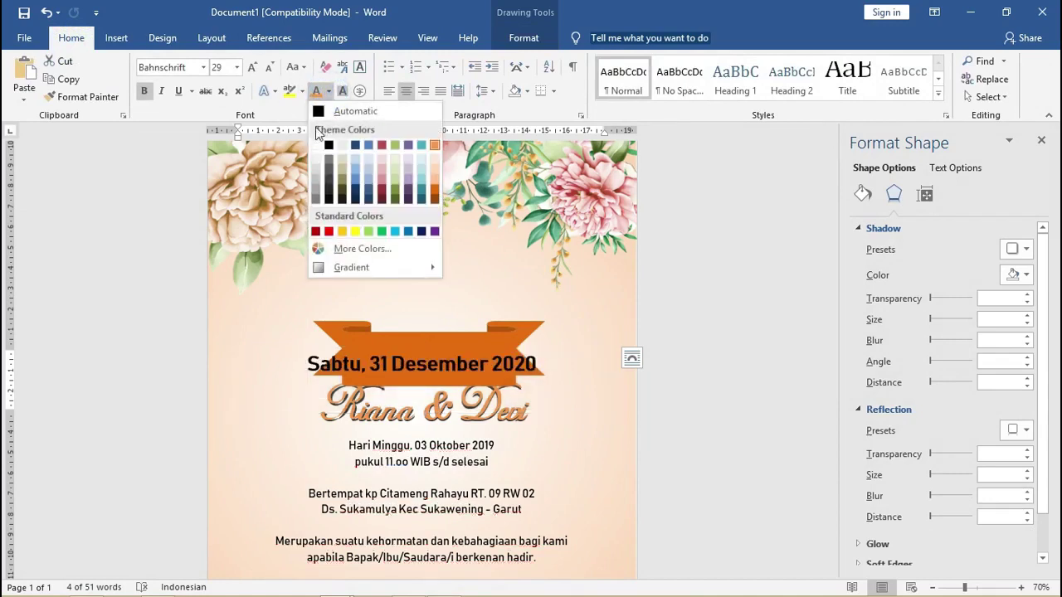
click(315, 145)
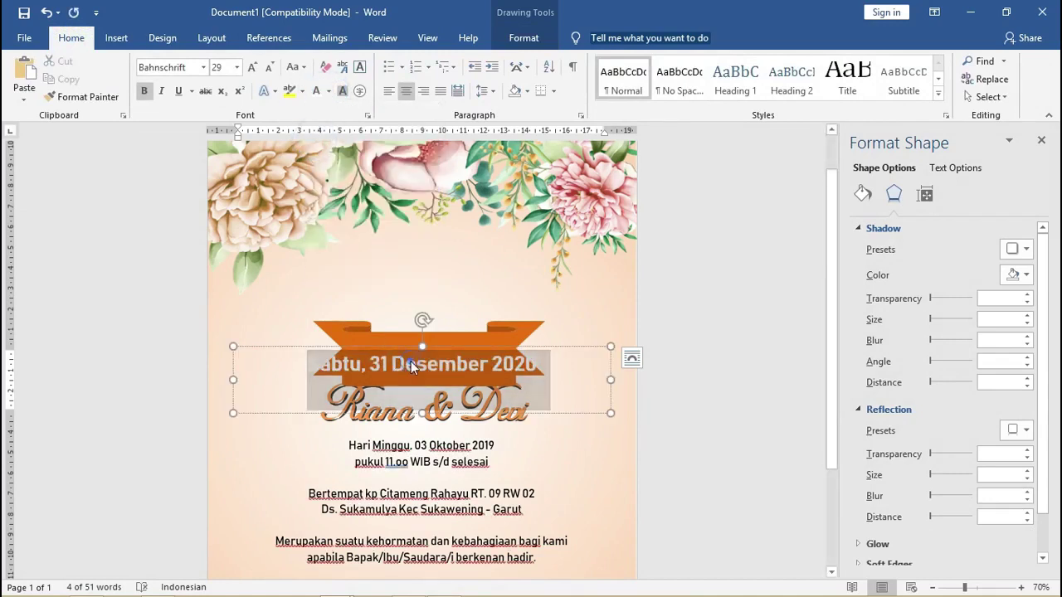
key(ctrl+shift+comma)
key(ctrl+shift+comma)
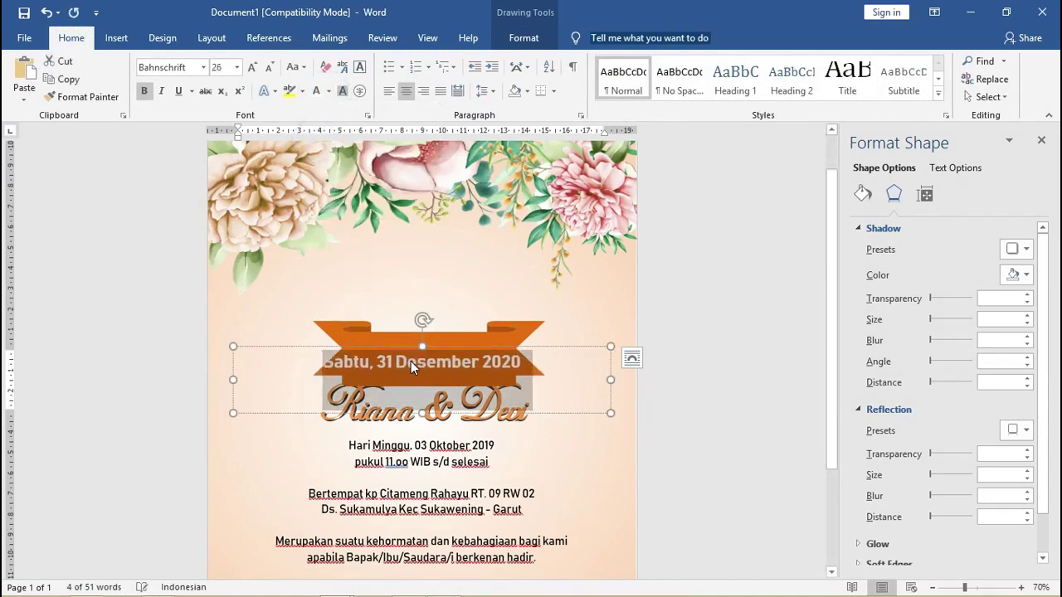
key(ctrl+shift+comma)
key(ctrl+shift+comma)
key(ctrl+shift+comma)
key(ctrl+shift+comma)
key(ctrl+shift+comma)
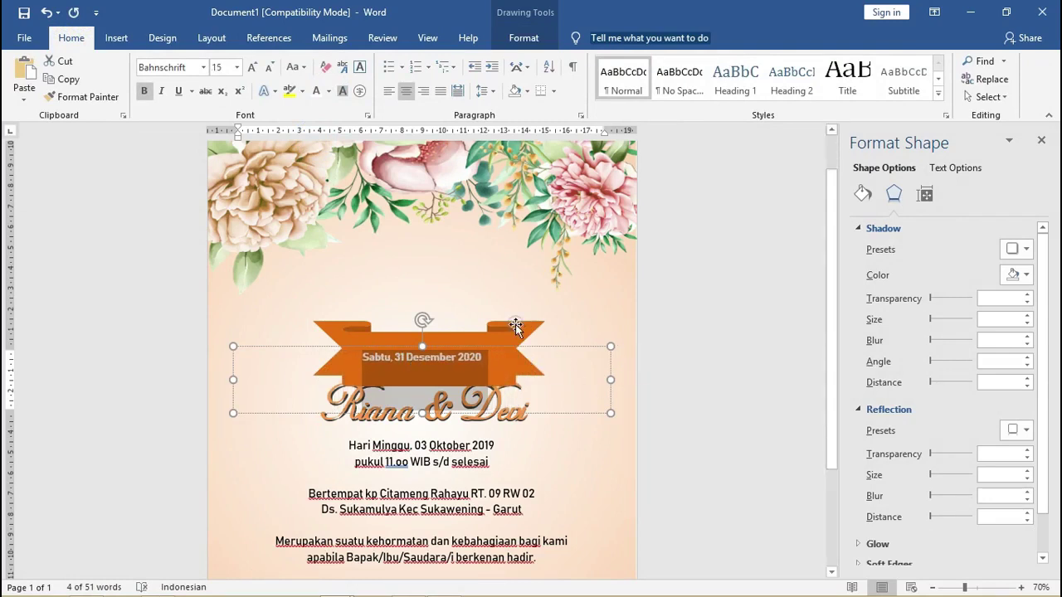
click(457, 384)
drag(428, 317, 429, 345)
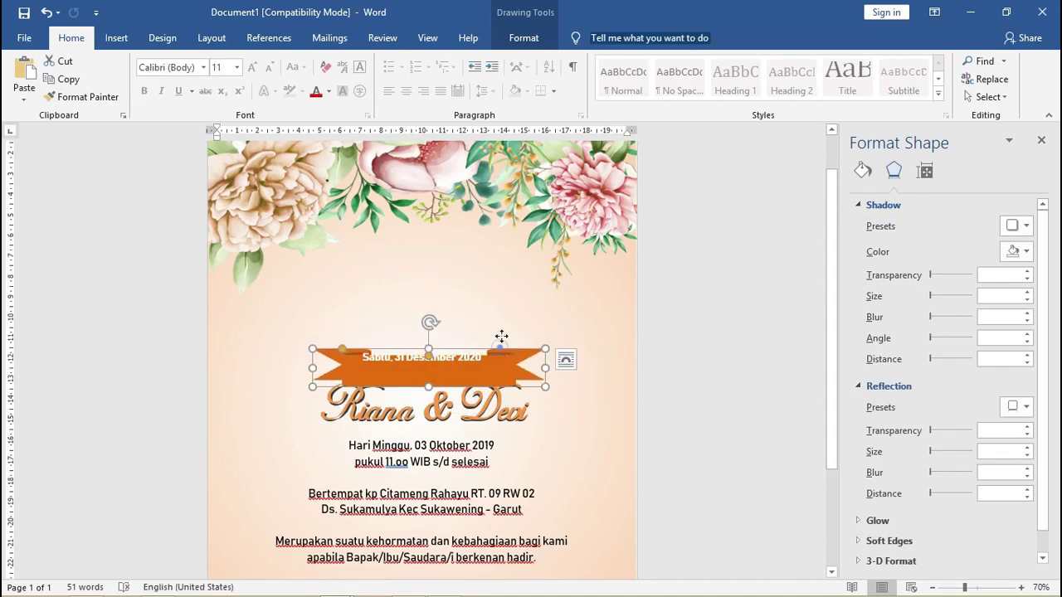
Centre the orange date ribbon horizontally just above the names, fine-tuning with arrow keys.
mouse_move(501, 336)
mouse_down()
mouse_move(500, 325)
mouse_move(510, 355)
mouse_move(488, 356)
mouse_move(487, 336)
mouse_up()
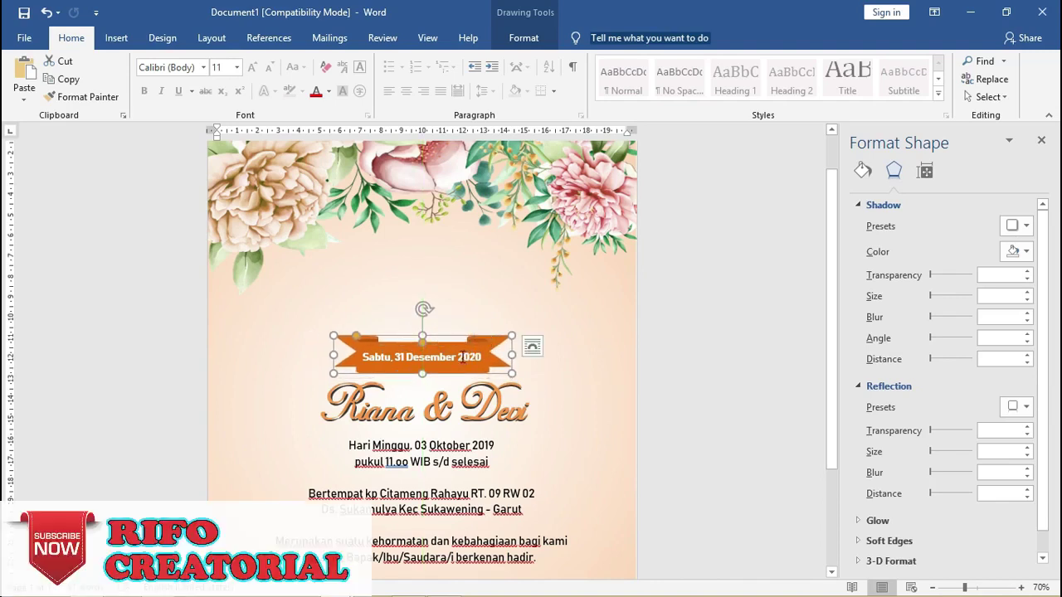
click(470, 336)
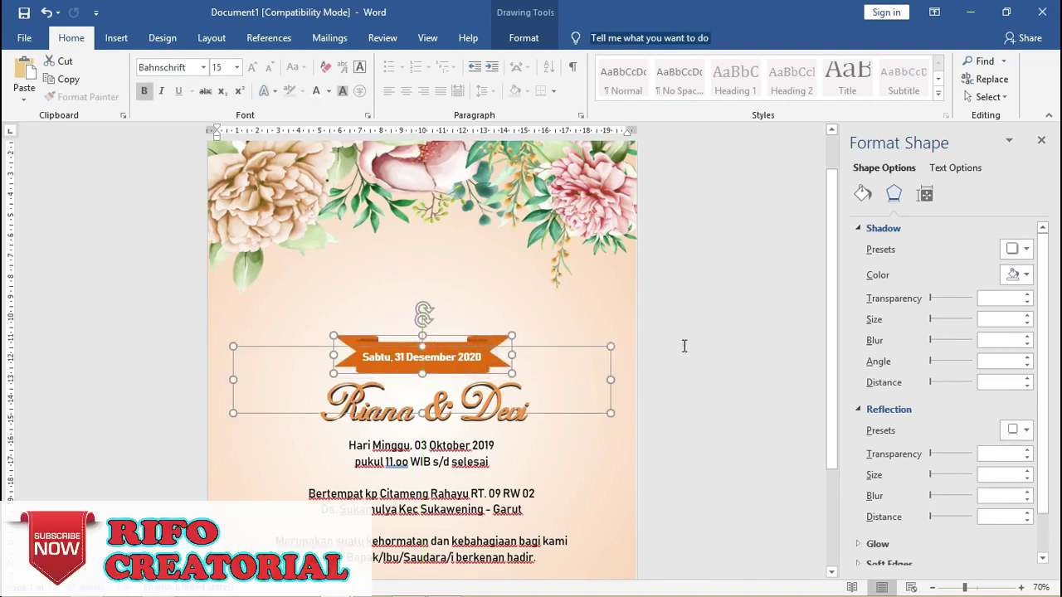
click(685, 346)
click(439, 393)
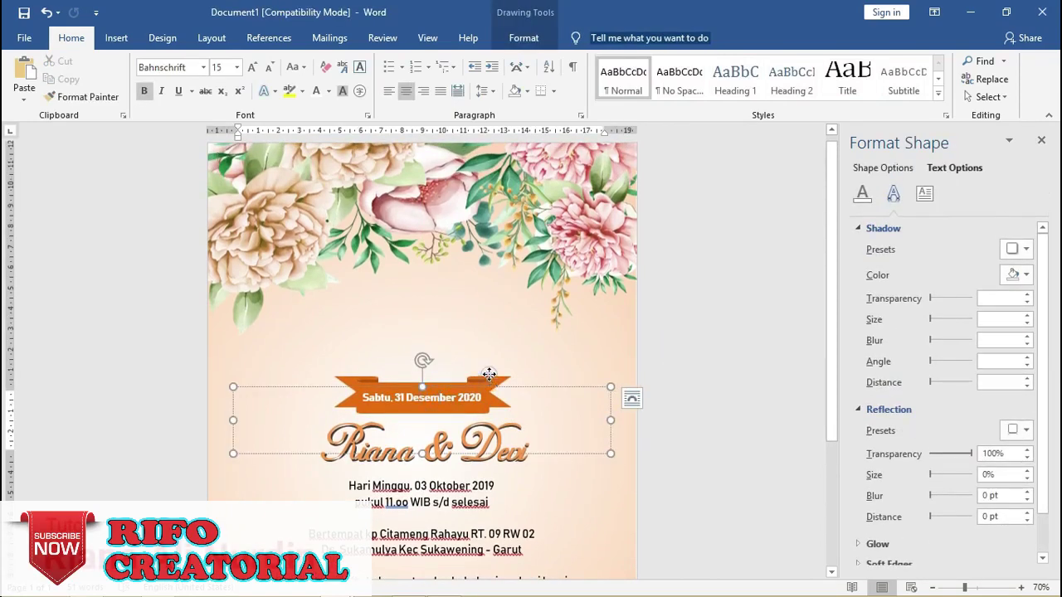
click(473, 379)
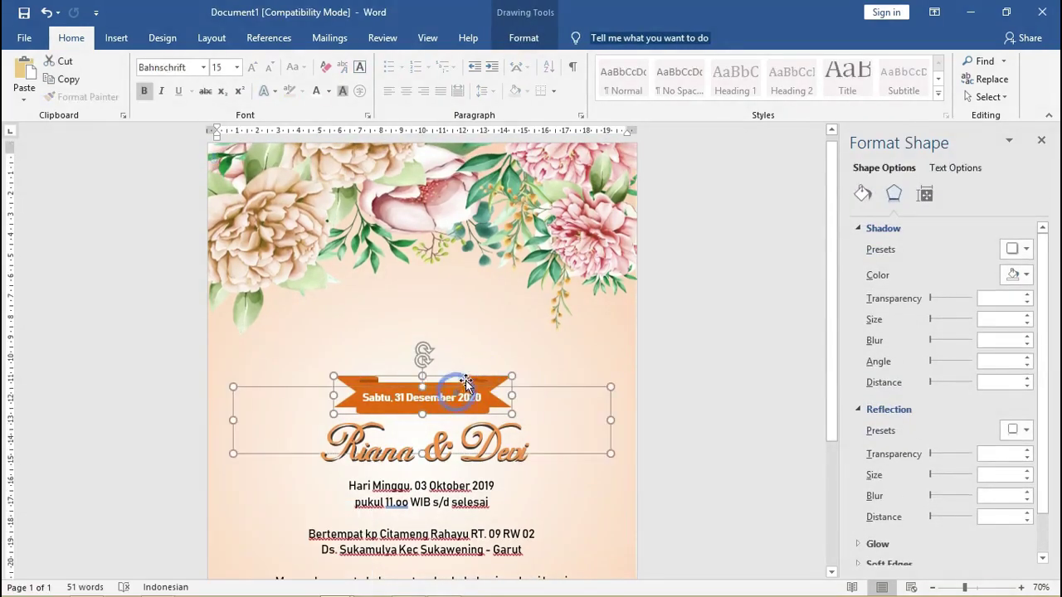
mouse_move(466, 381)
mouse_down()
mouse_move(474, 388)
mouse_move(484, 370)
mouse_up()
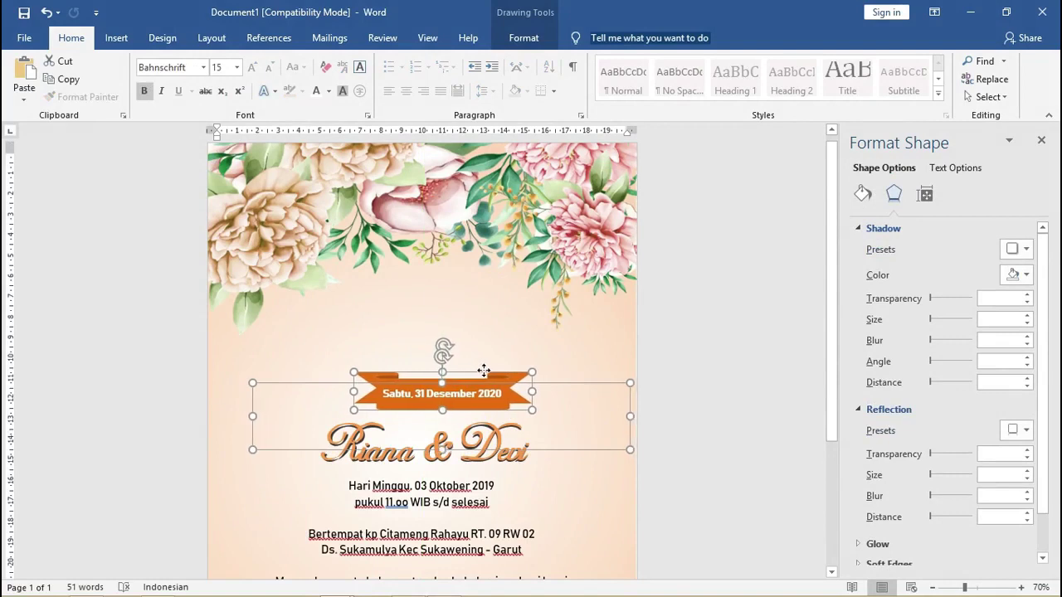
key(Left)
key(Left)
key(Left)
key(Left)
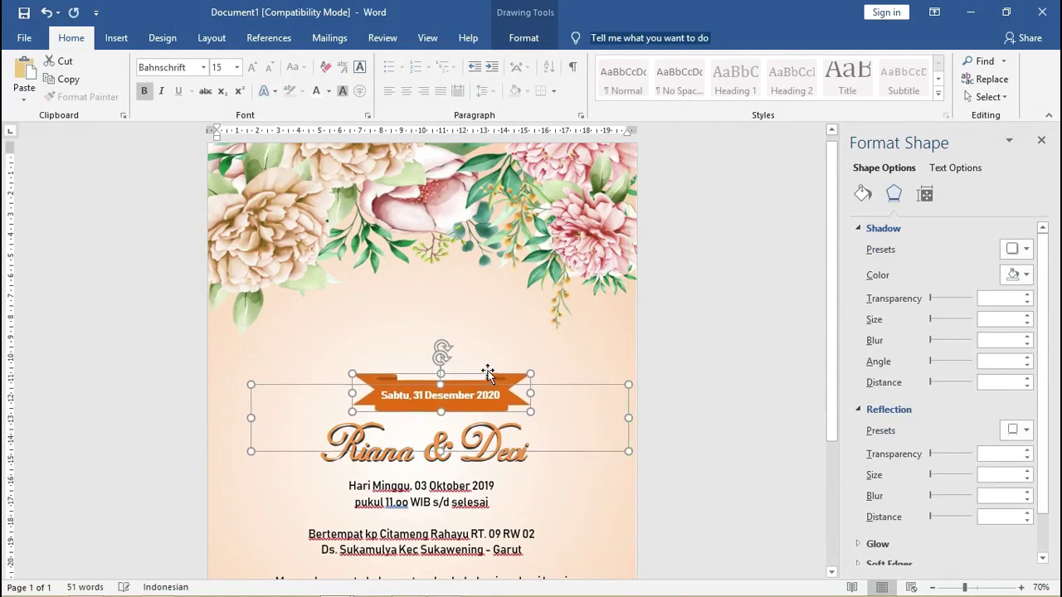
key(Right)
key(Right)
key(Right)
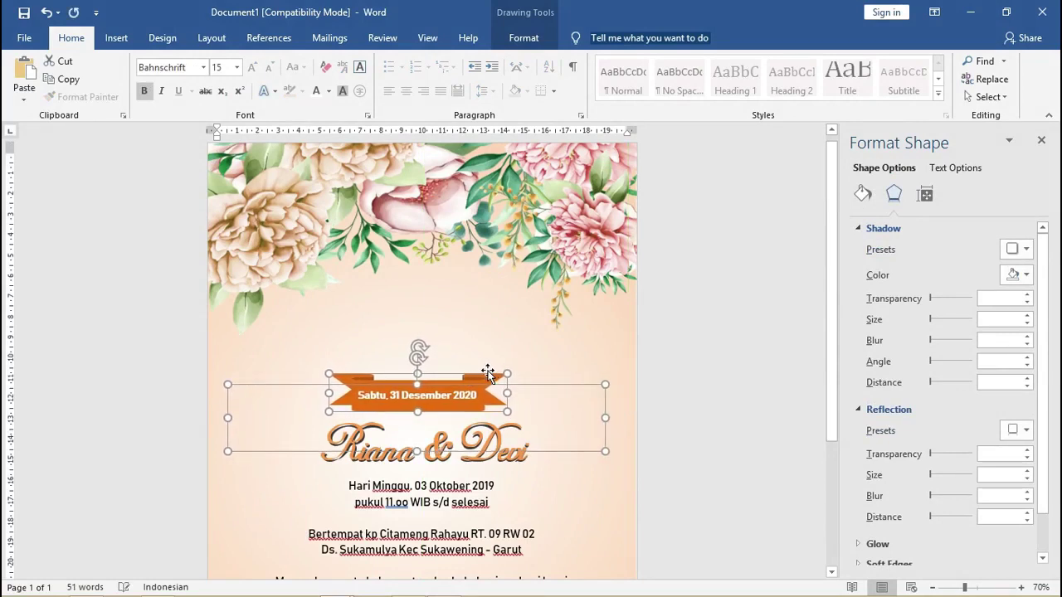
key(Up)
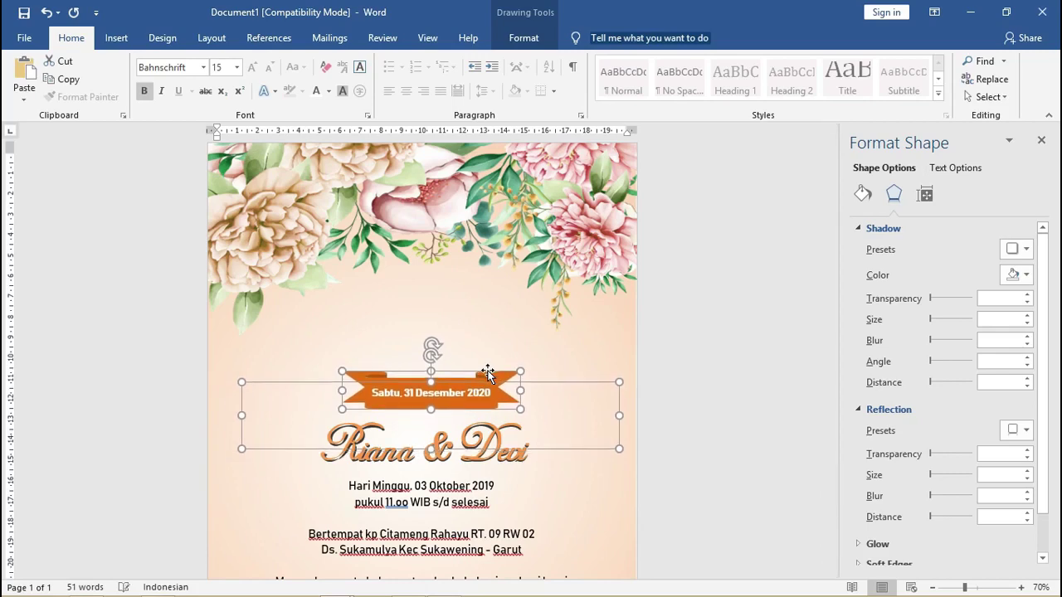
key(Left)
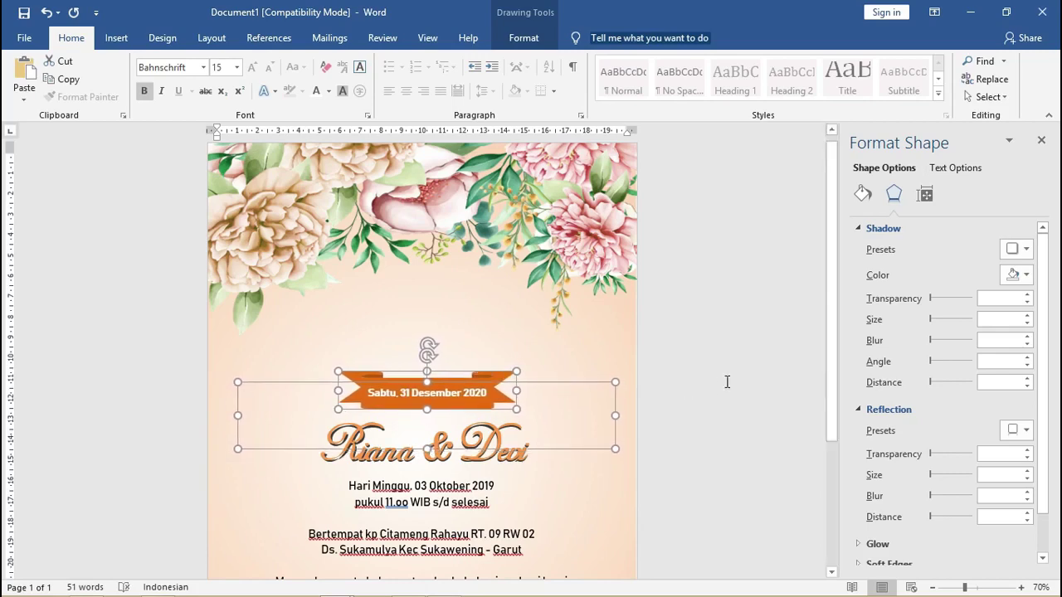
Select the couple's names text box on its own.
click(726, 374)
scroll(490, 426, down, 1)
click(485, 387)
click(486, 386)
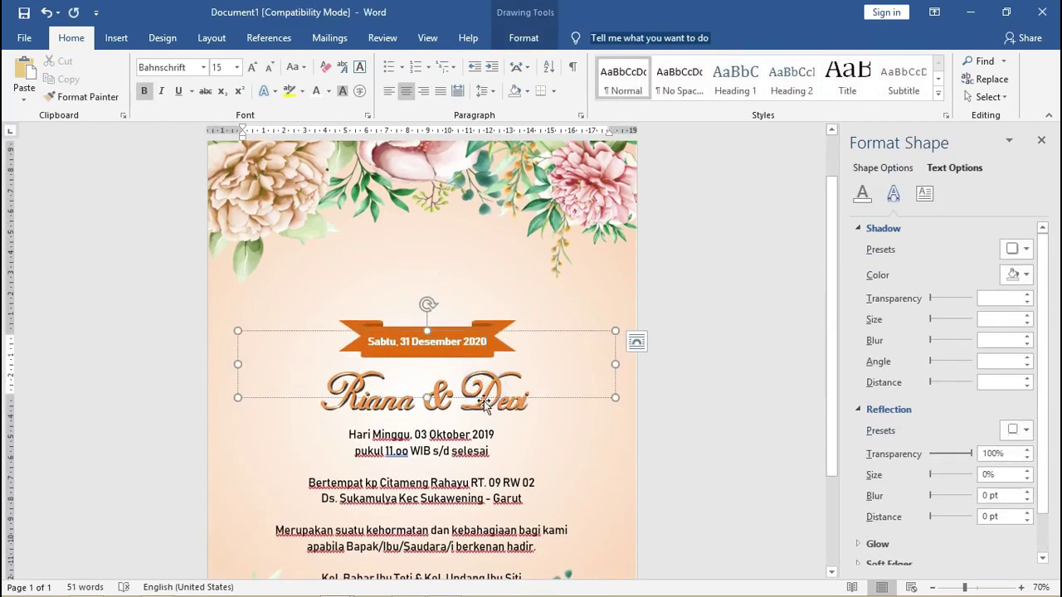
Copy the names box above the ribbon, retype it as 'The Wedding' and select all its text.
click(499, 380)
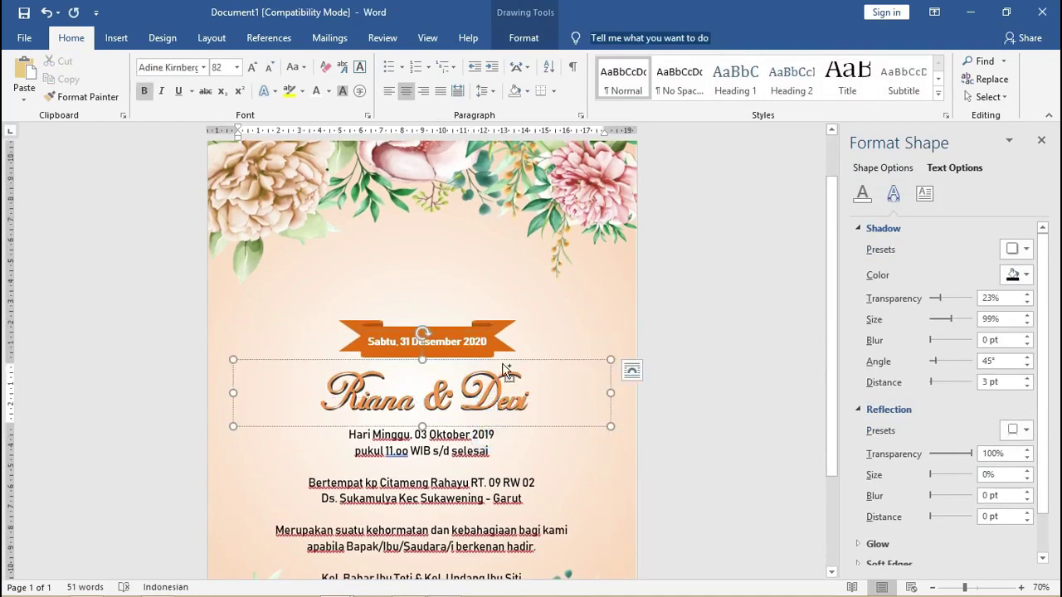
drag(505, 371, 498, 253)
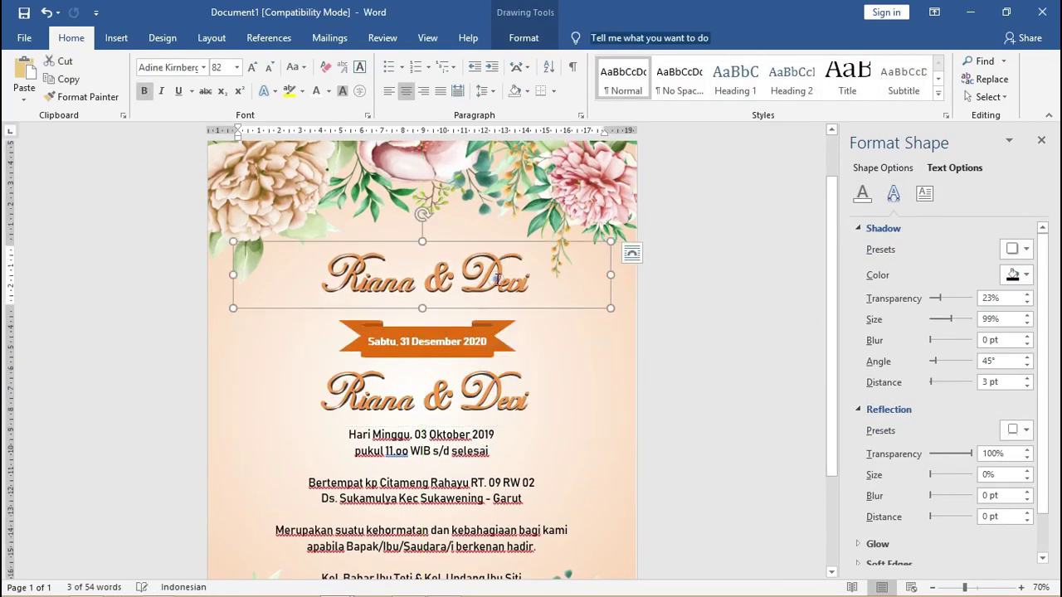
text(Te)
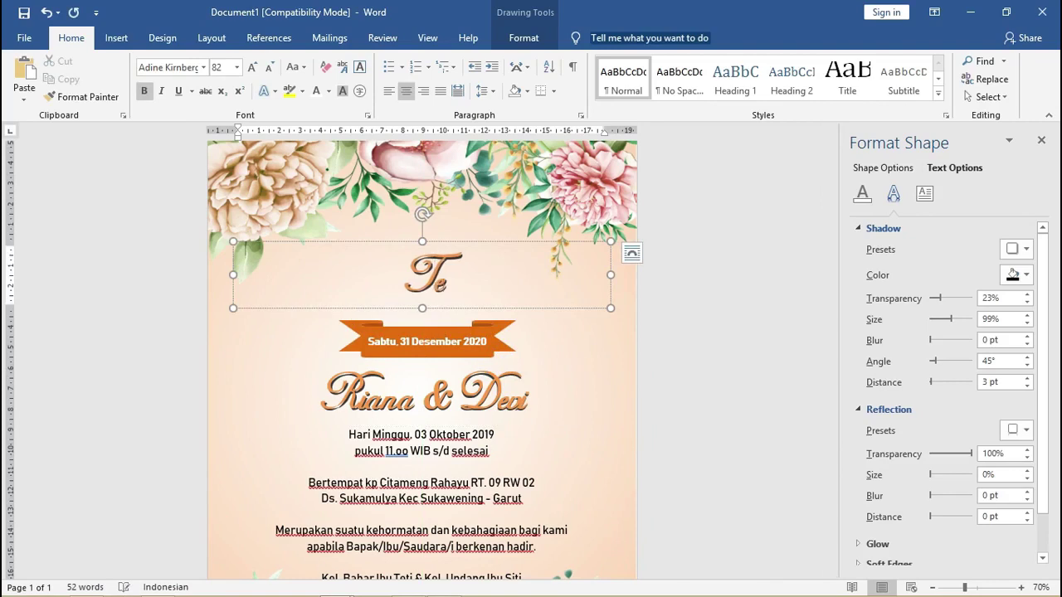
key(BackSpace)
text(he)
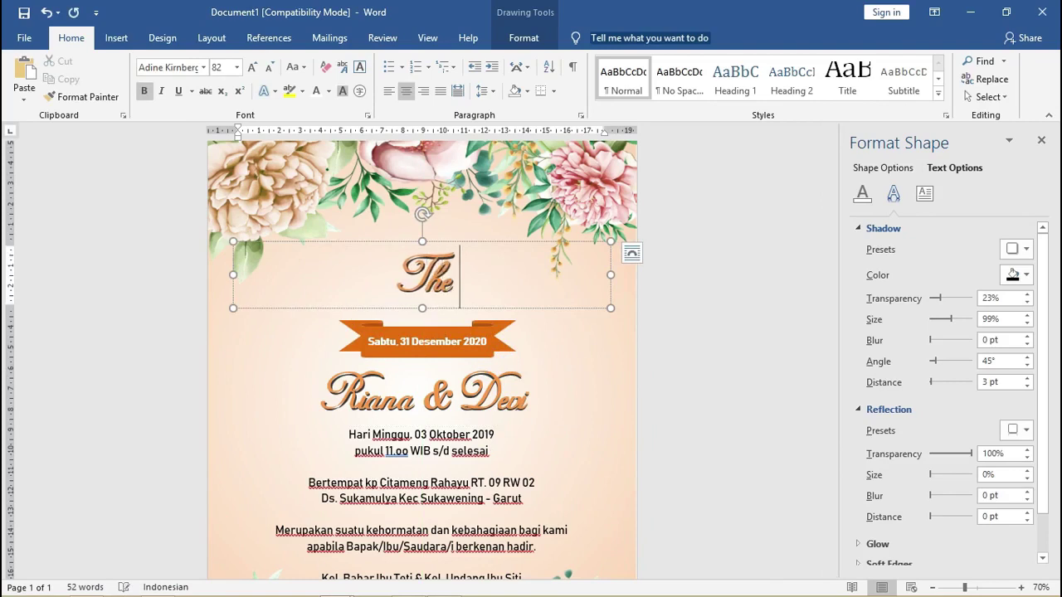
text( Wedding)
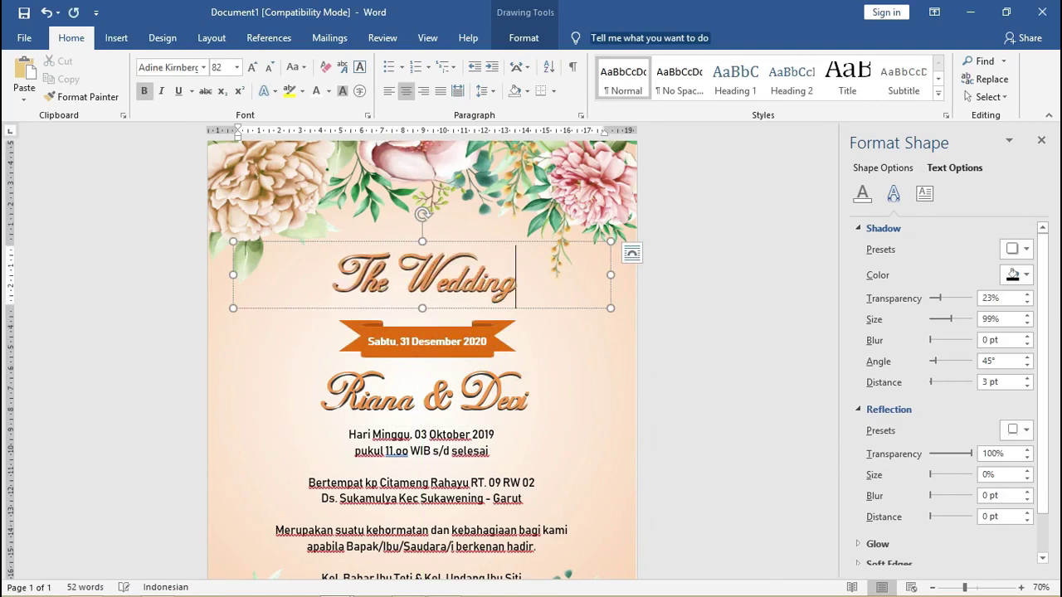
key(ctrl+a)
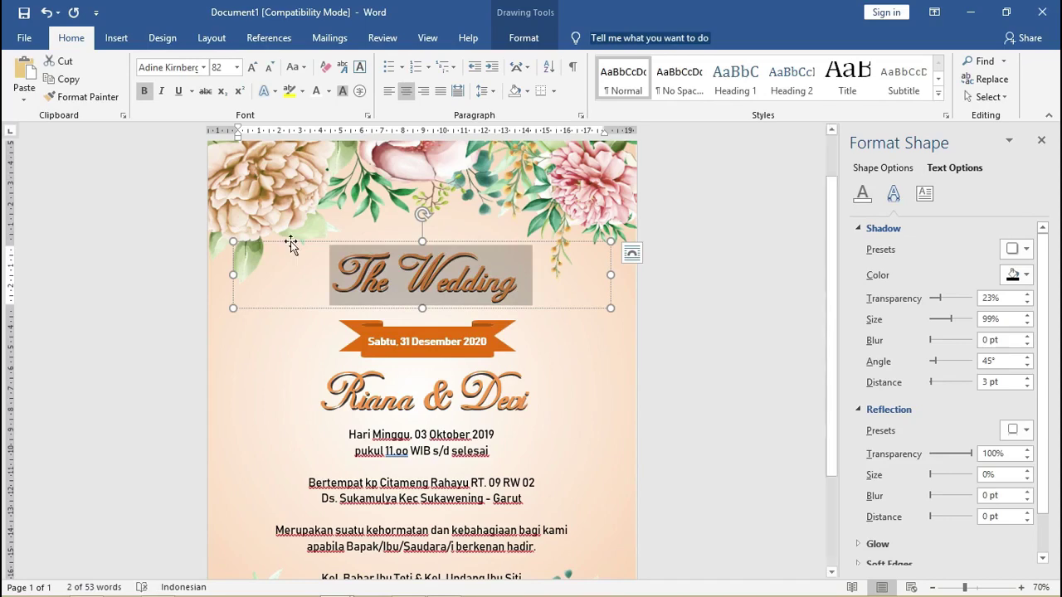
Restyle 'The Wedding' title in Bree Serif at 43 pt and move it slightly lower.
click(201, 70)
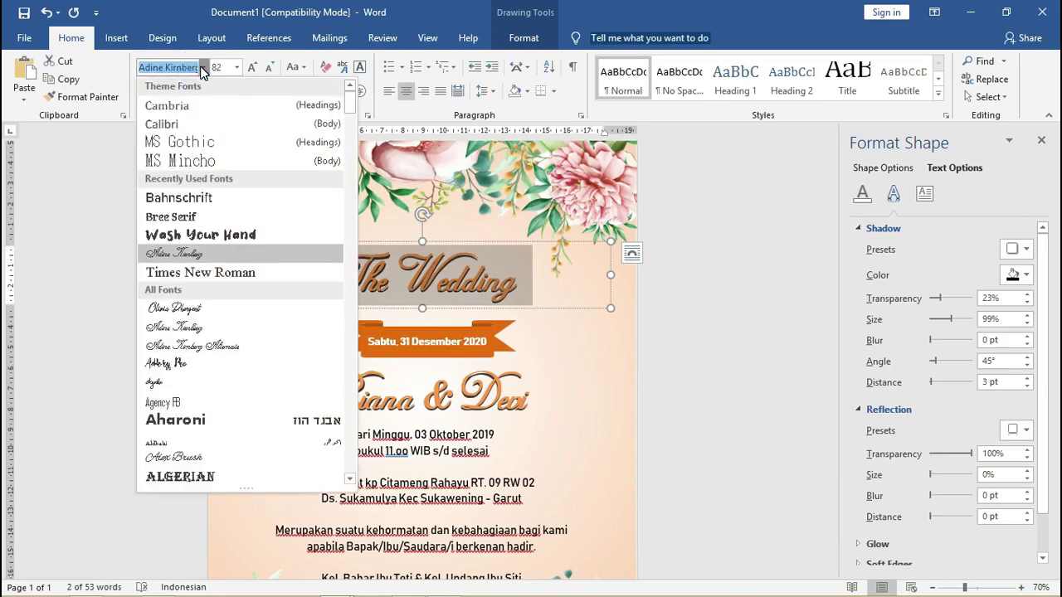
click(202, 220)
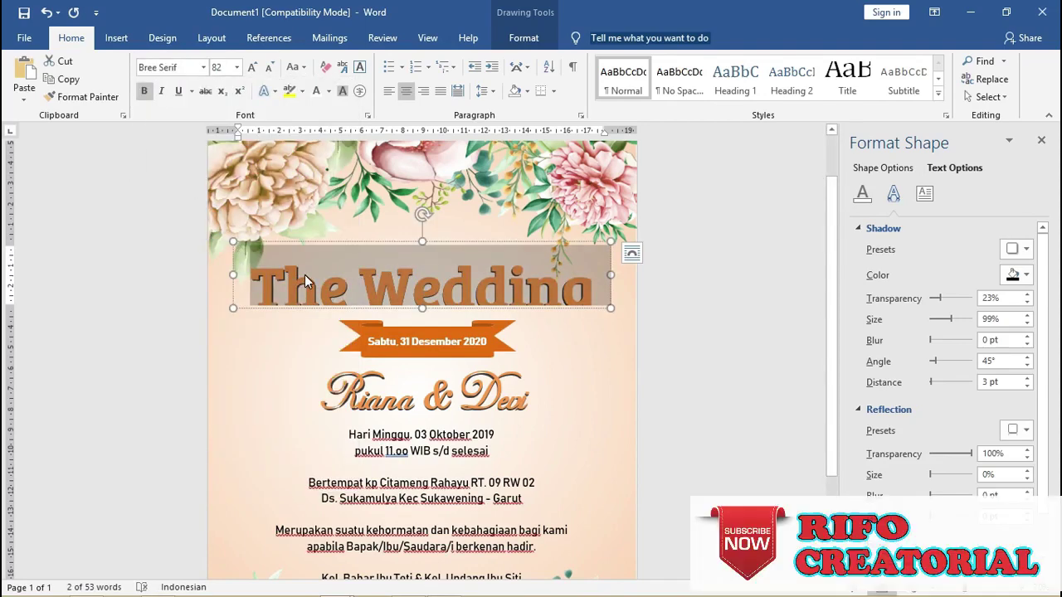
key(ctrl+bracketleft)
key(ctrl+bracketleft)
key(ctrl+bracketleft)
key(ctrl+bracketleft)
key(ctrl+bracketleft)
key(ctrl+bracketleft)
key(ctrl+bracketleft)
key(ctrl+bracketleft)
key(ctrl+bracketleft)
key(ctrl+bracketleft)
key(ctrl+bracketleft)
key(ctrl+bracketleft)
key(ctrl+bracketleft)
key(ctrl+bracketleft)
key(ctrl+bracketleft)
key(ctrl+bracketleft)
key(ctrl+bracketleft)
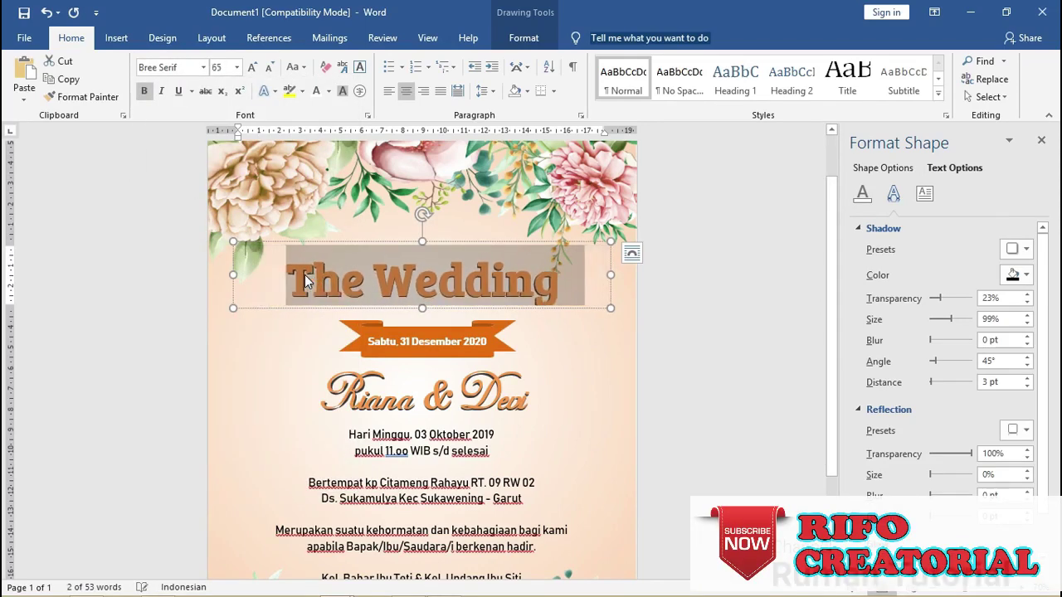
key(ctrl+bracketleft)
key(ctrl+bracketleft)
key(ctrl+bracketleft)
key(ctrl+bracketleft)
key(ctrl+bracketleft)
key(ctrl+bracketleft)
key(ctrl+bracketleft)
key(ctrl+bracketleft)
key(ctrl+bracketleft)
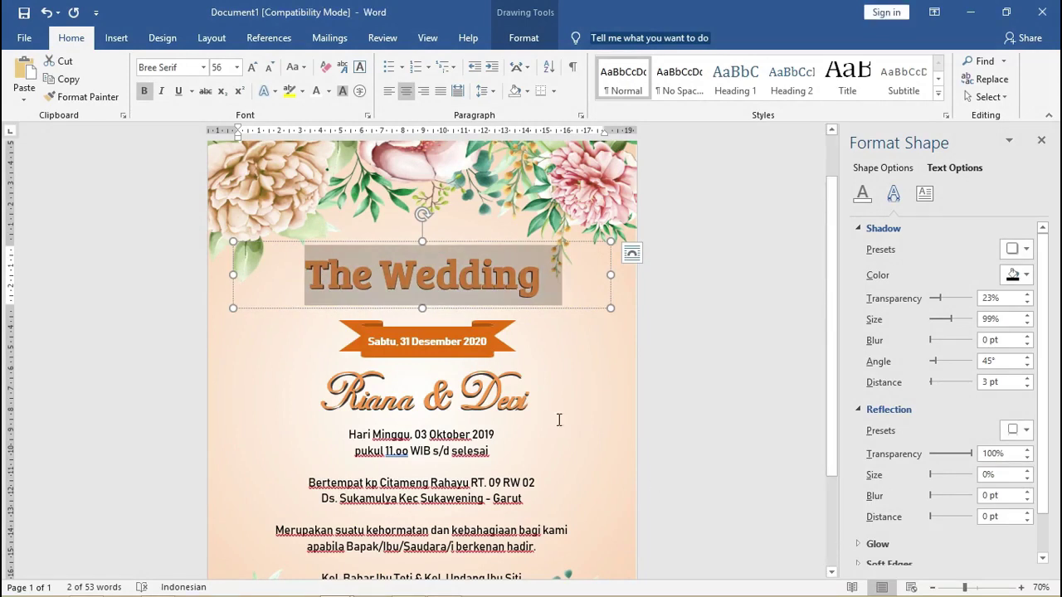
key(ctrl+bracketleft)
key(ctrl+bracketleft)
key(ctrl+bracketleft)
key(ctrl+bracketleft)
key(ctrl+bracketleft)
key(ctrl+bracketleft)
key(ctrl+bracketleft)
key(ctrl+bracketleft)
key(ctrl+bracketleft)
key(ctrl+bracketleft)
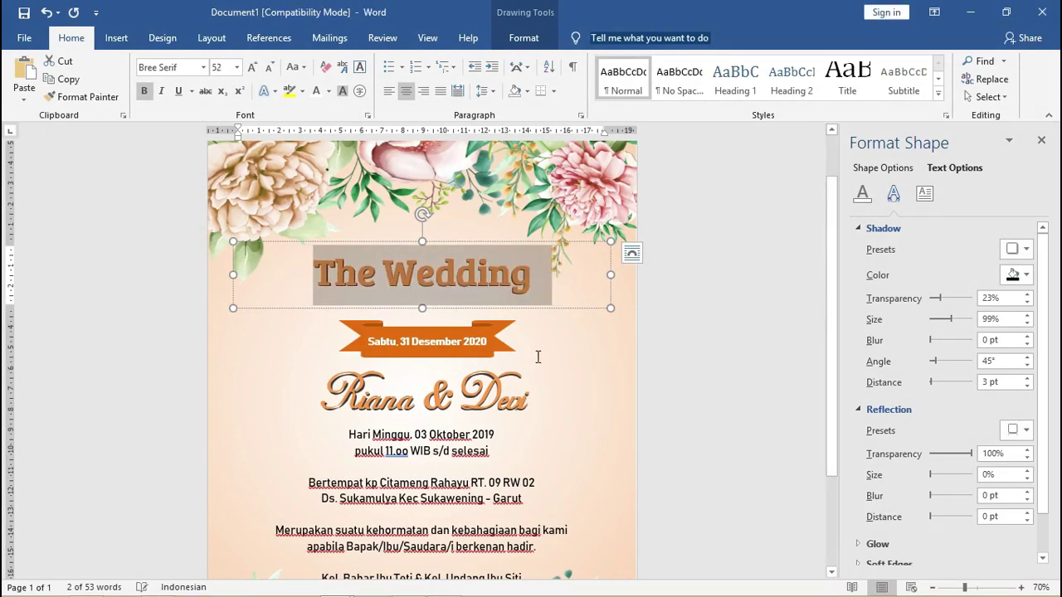
key(ctrl+bracketleft)
key(ctrl+bracketleft)
key(ctrl+bracketleft)
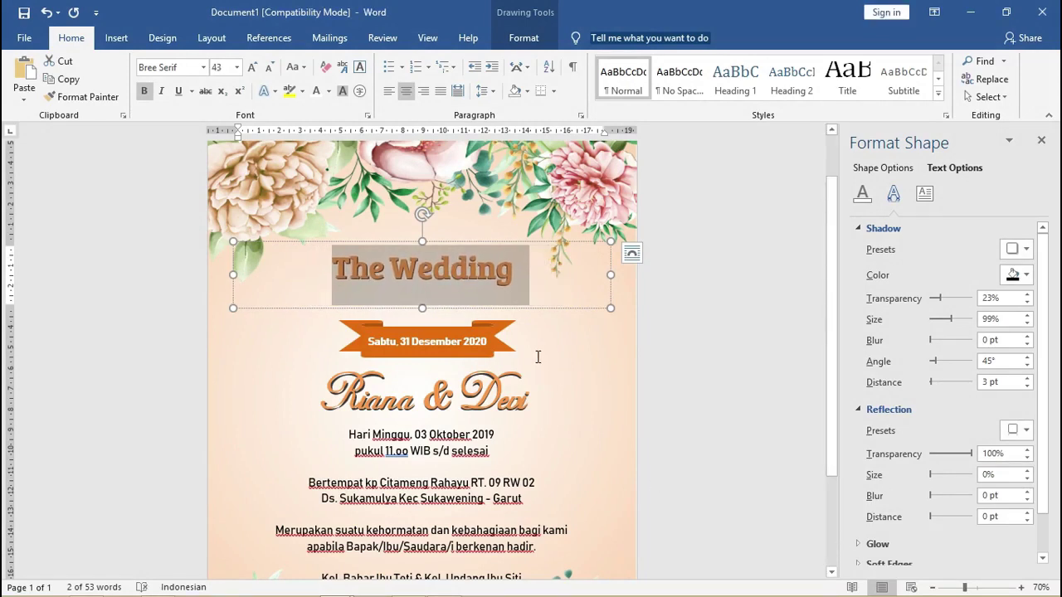
drag(520, 242, 519, 258)
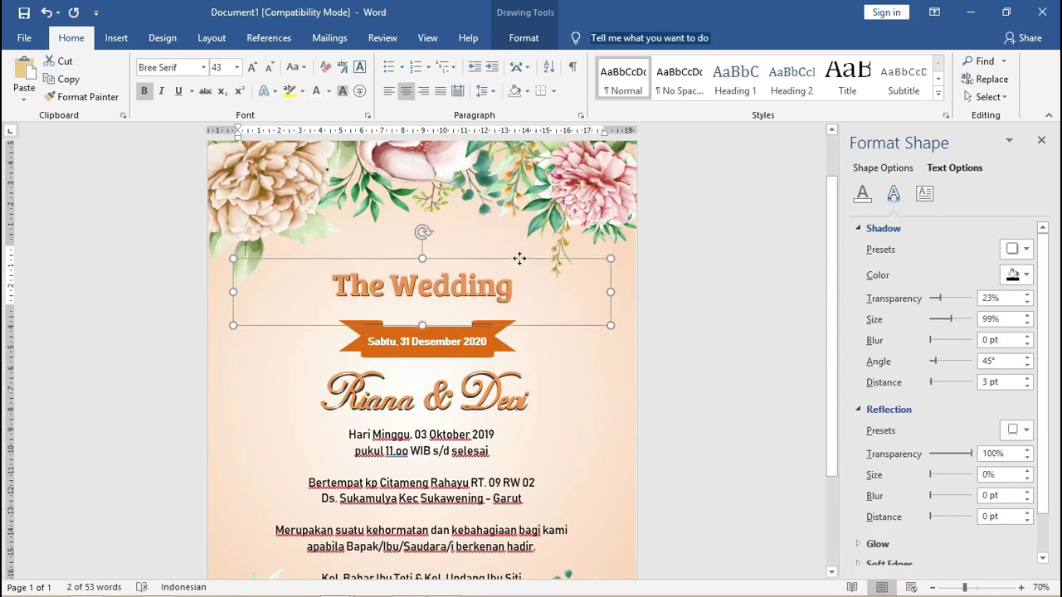
Turn on Select Objects mode and pick the invitation details text box.
click(503, 294)
ctrl+scroll(501, 294, down, 3)
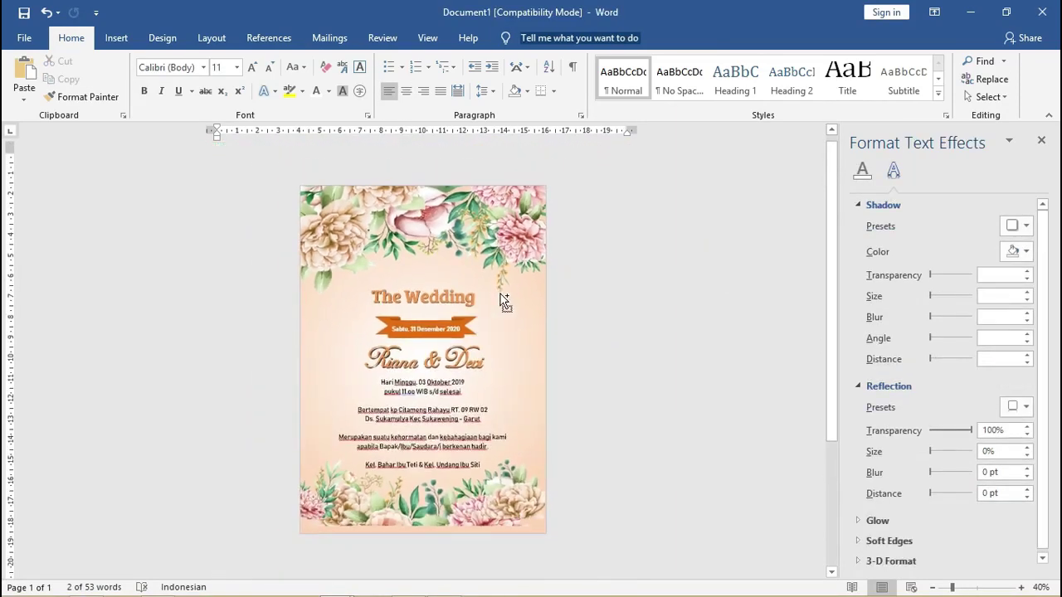
ctrl+scroll(501, 294, up, 1)
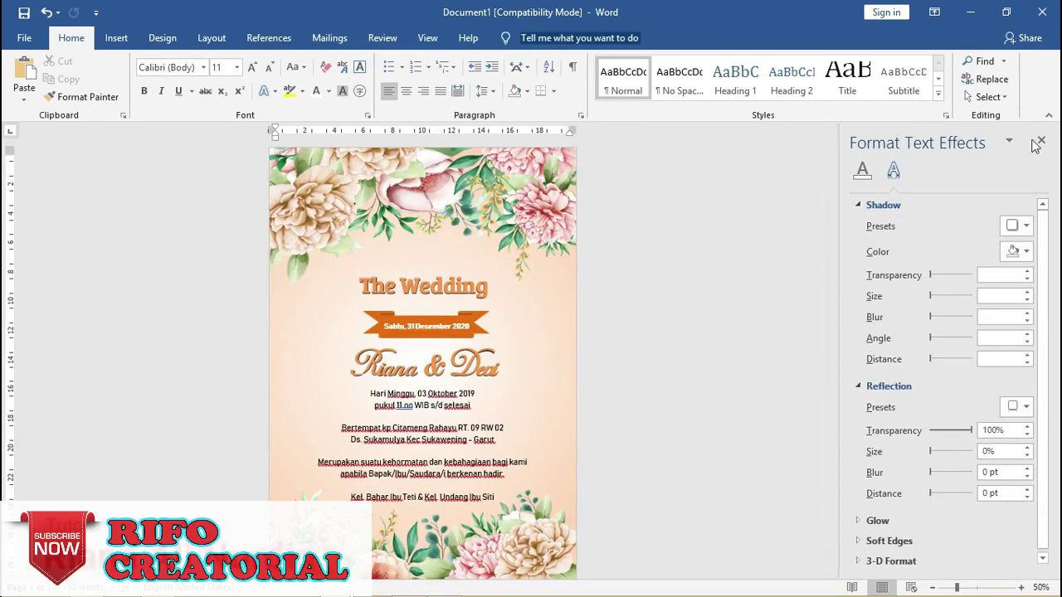
click(991, 97)
click(865, 134)
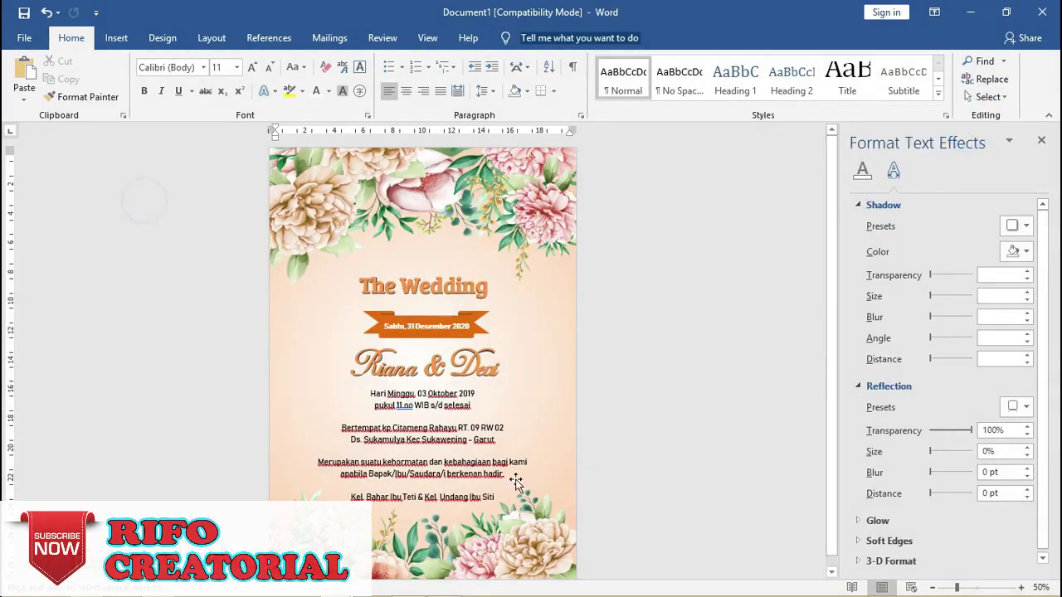
click(431, 407)
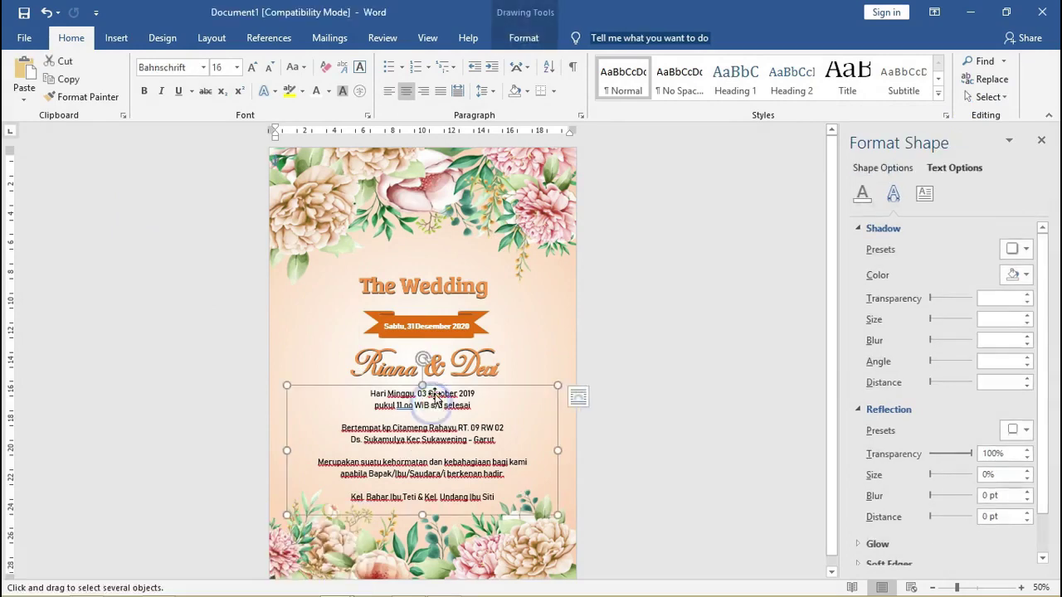
Add the date ribbon, names and title boxes to the selection and nudge all up twice.
shift+click(461, 326)
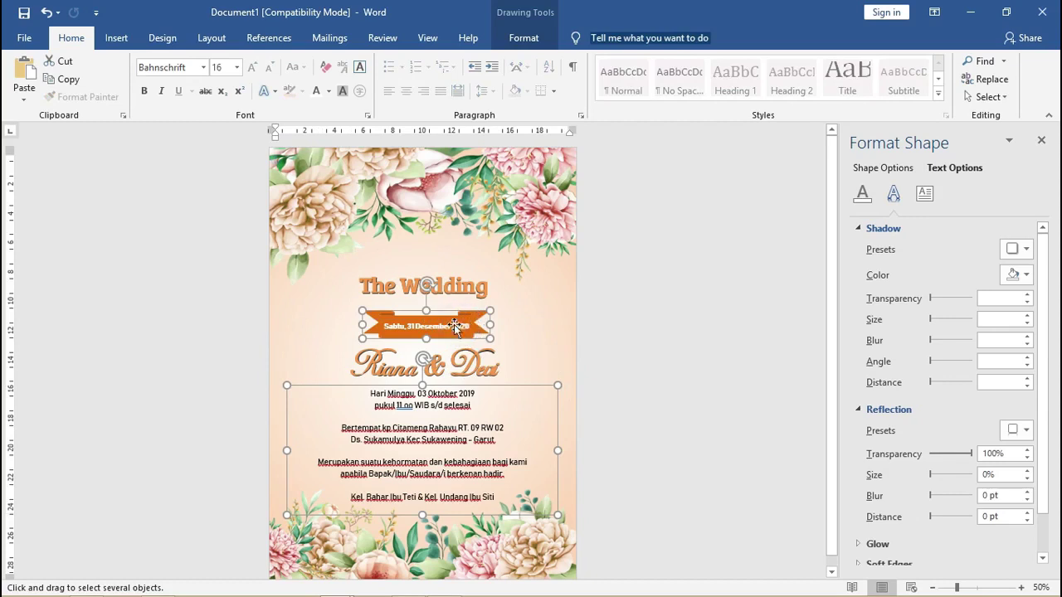
shift+click(448, 346)
shift+click(456, 287)
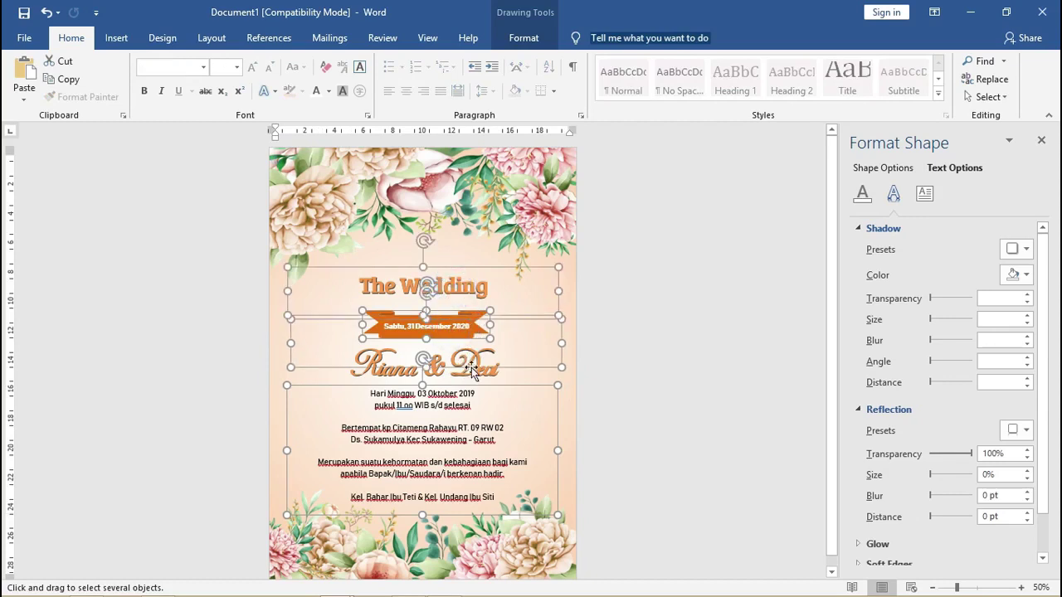
key(Up)
key(Up)
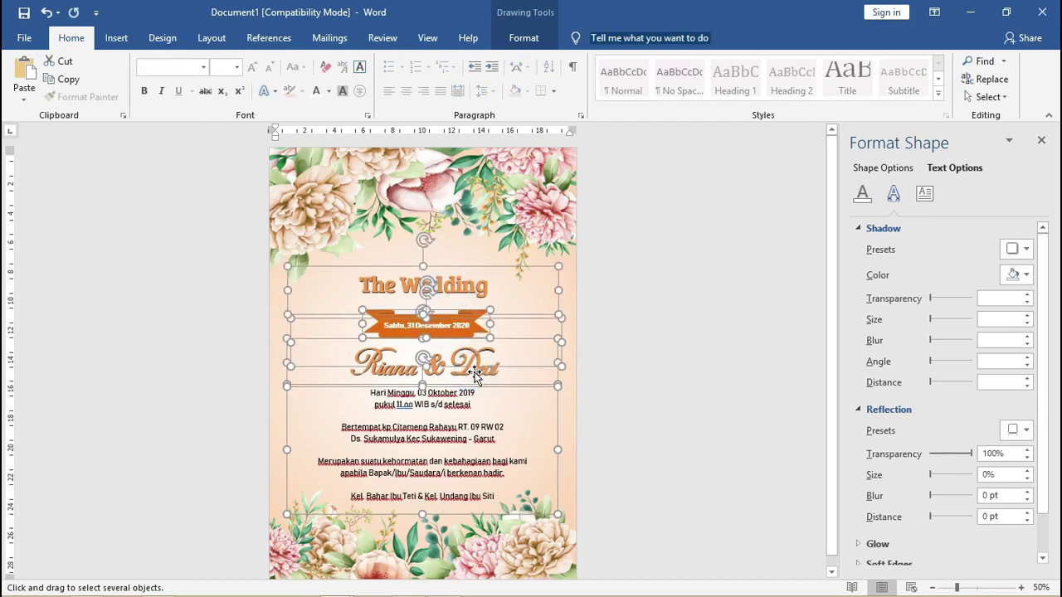
key(Up)
key(Up)
key(Up)
key(Up)
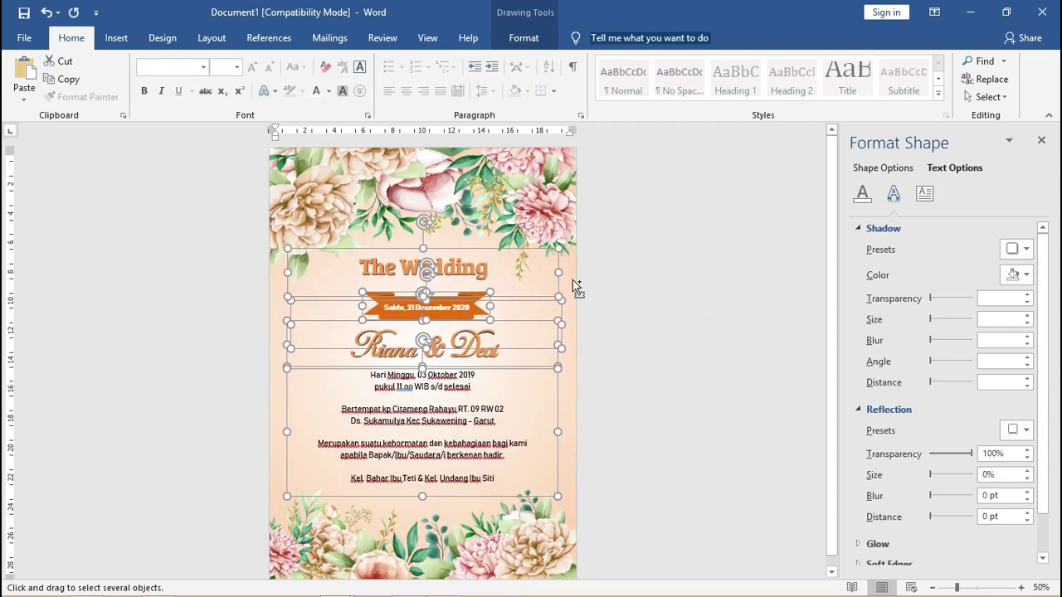
ctrl+scroll(575, 286, down, 1)
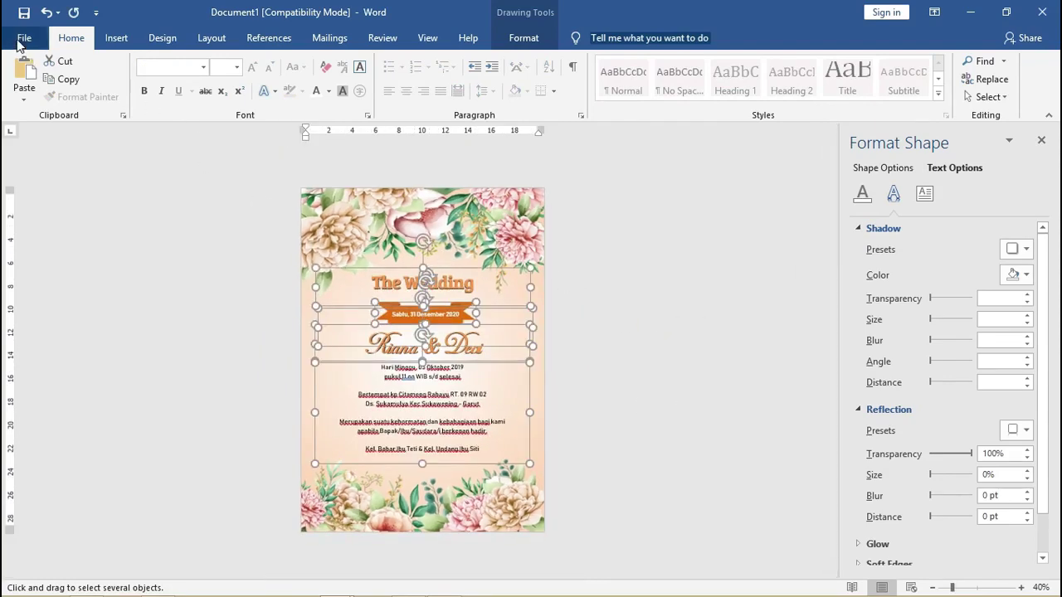
Save the invitation as Doc1.pdf in PDF format in the Documents folder.
click(21, 39)
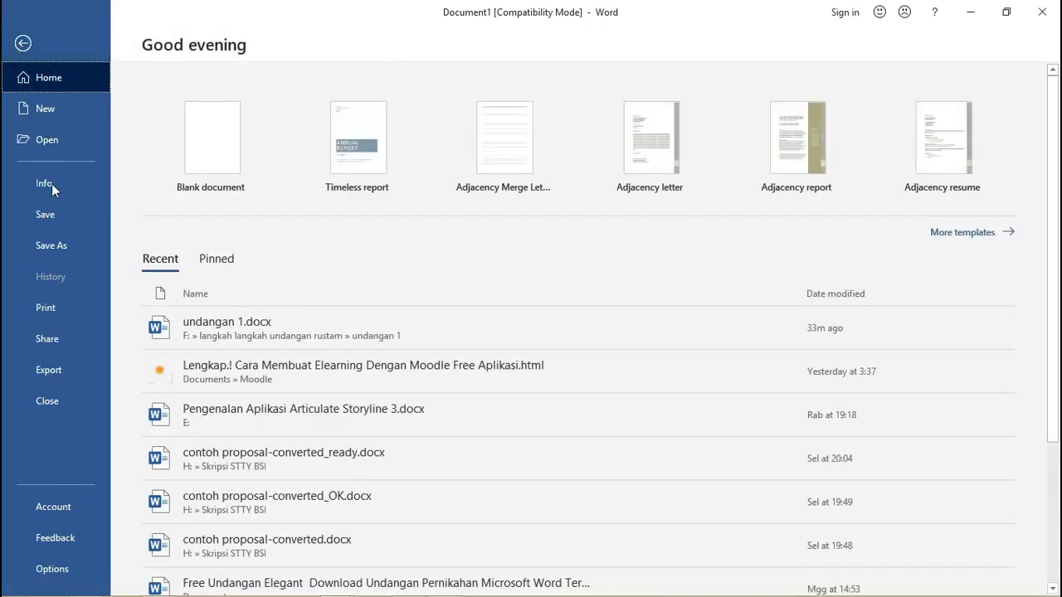
click(50, 248)
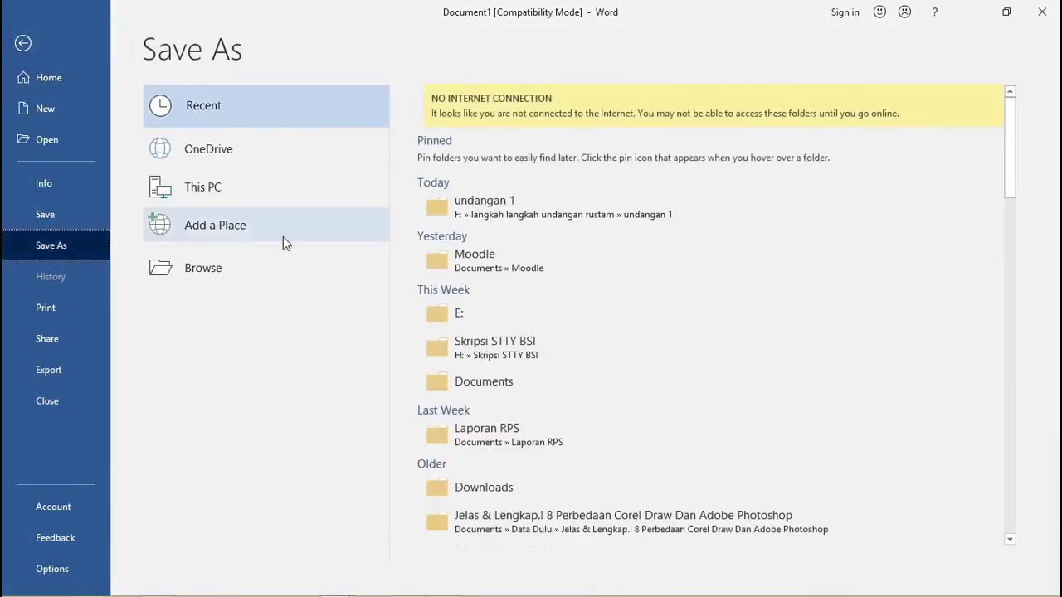
click(234, 271)
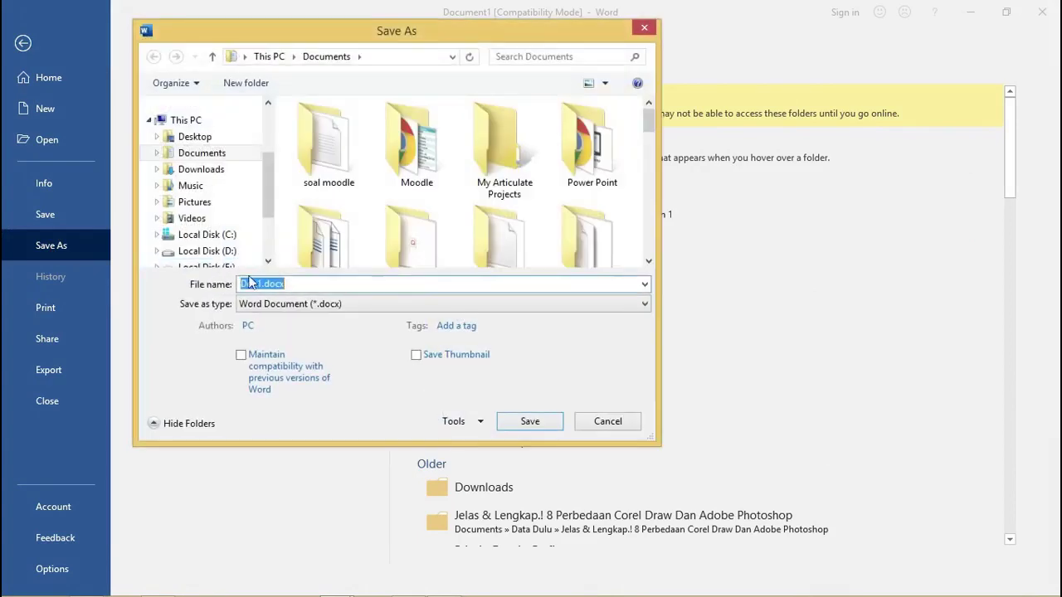
click(291, 307)
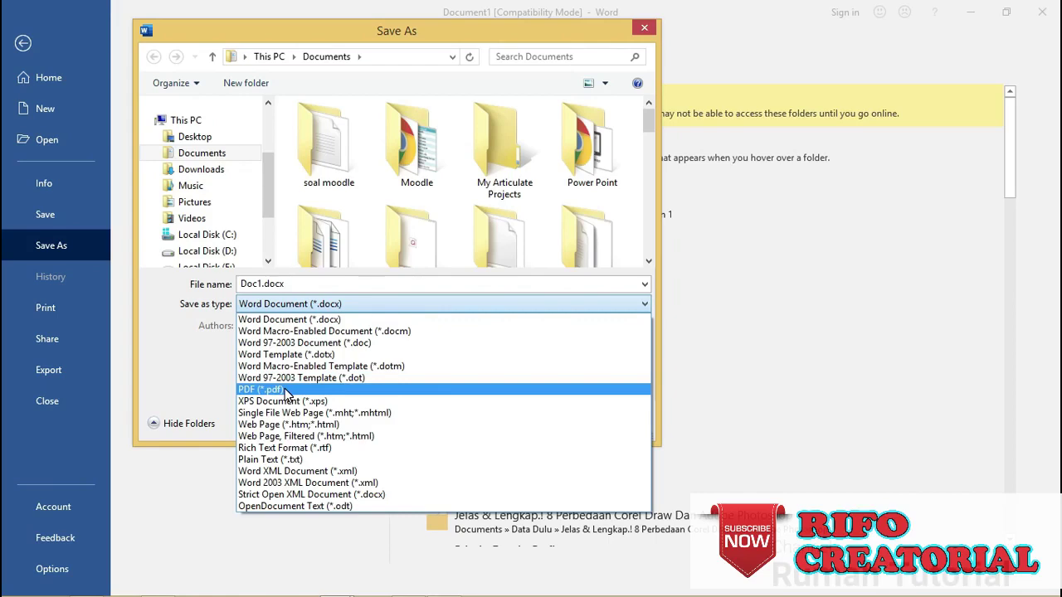
click(284, 390)
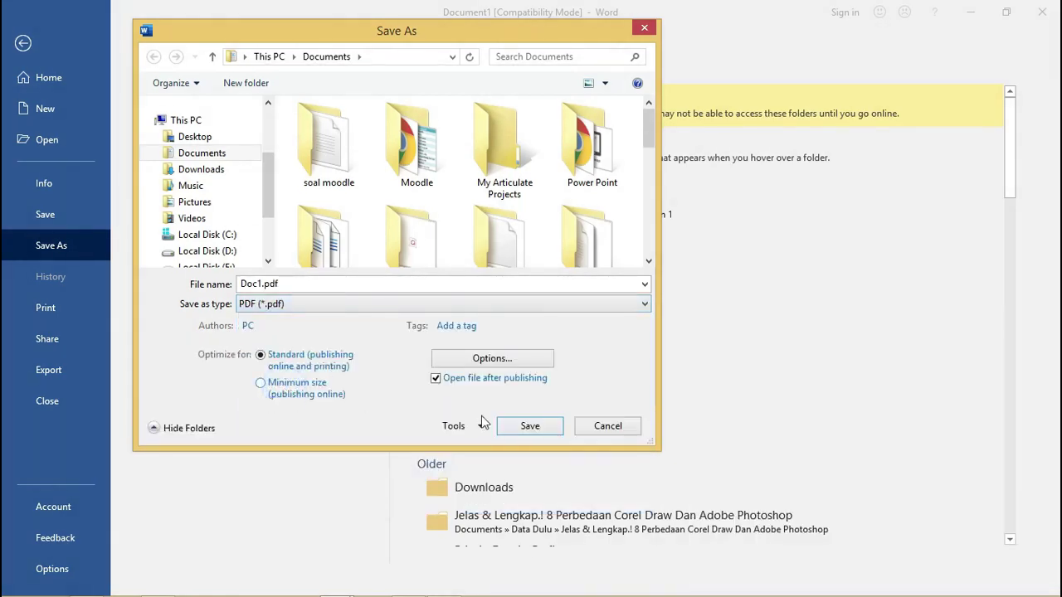
click(548, 428)
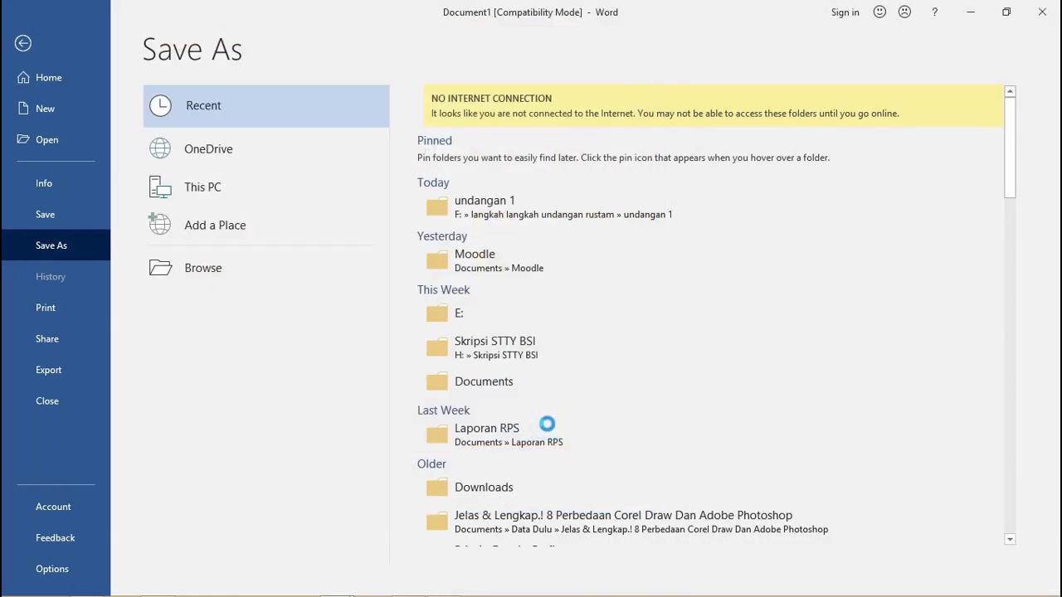